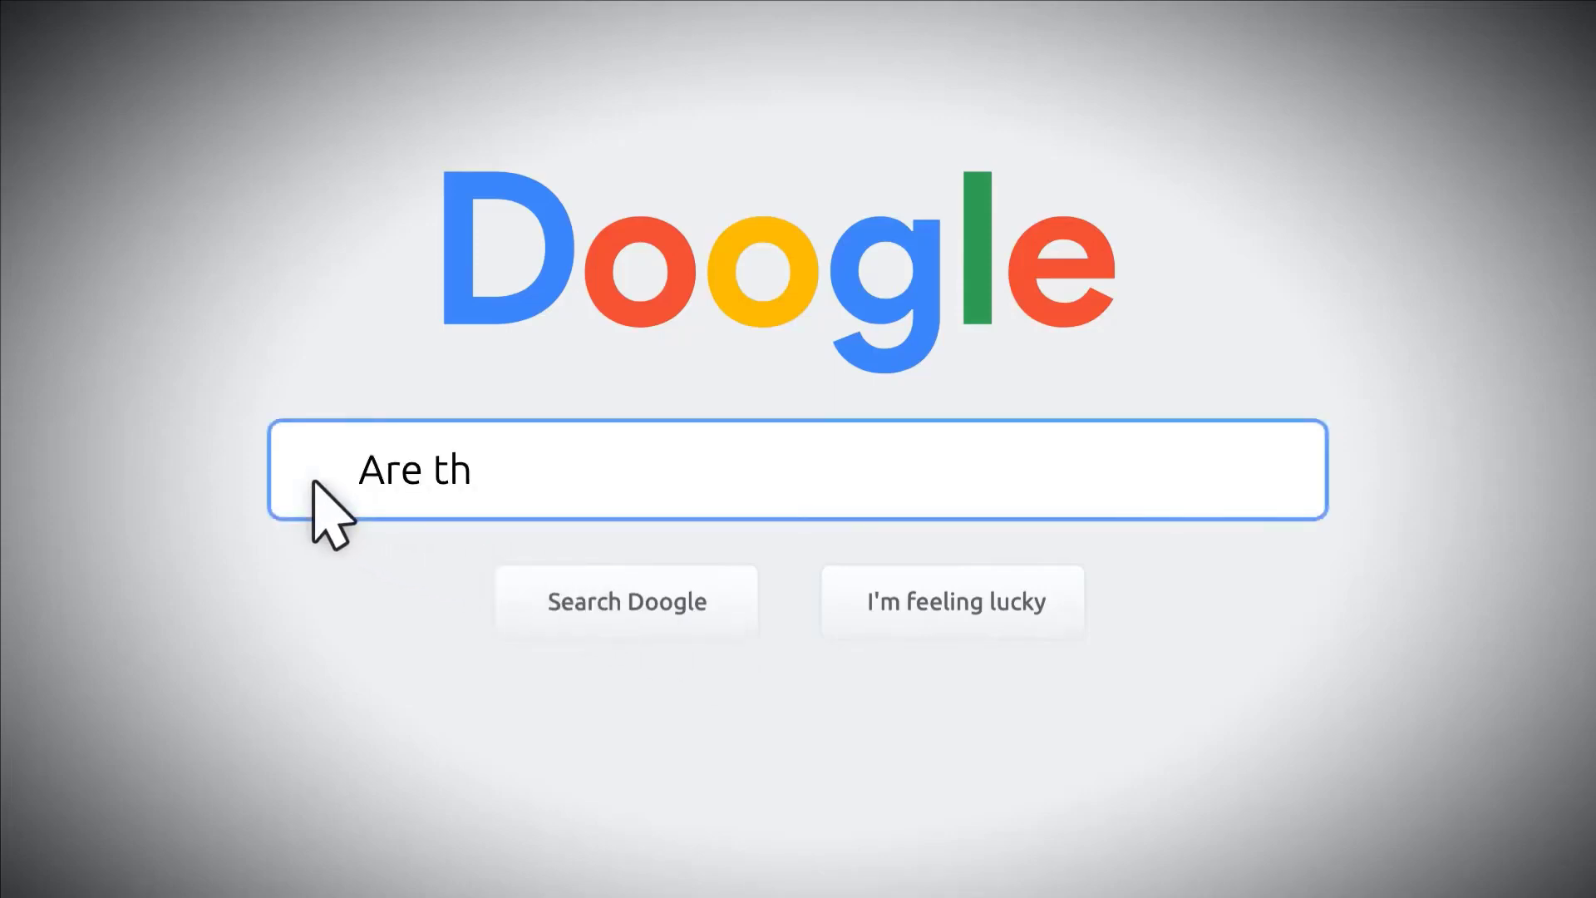
- Enter the line 'Are there any new updates inside CreateStudio?'
text(ere any new updates inside CreateStudio?)
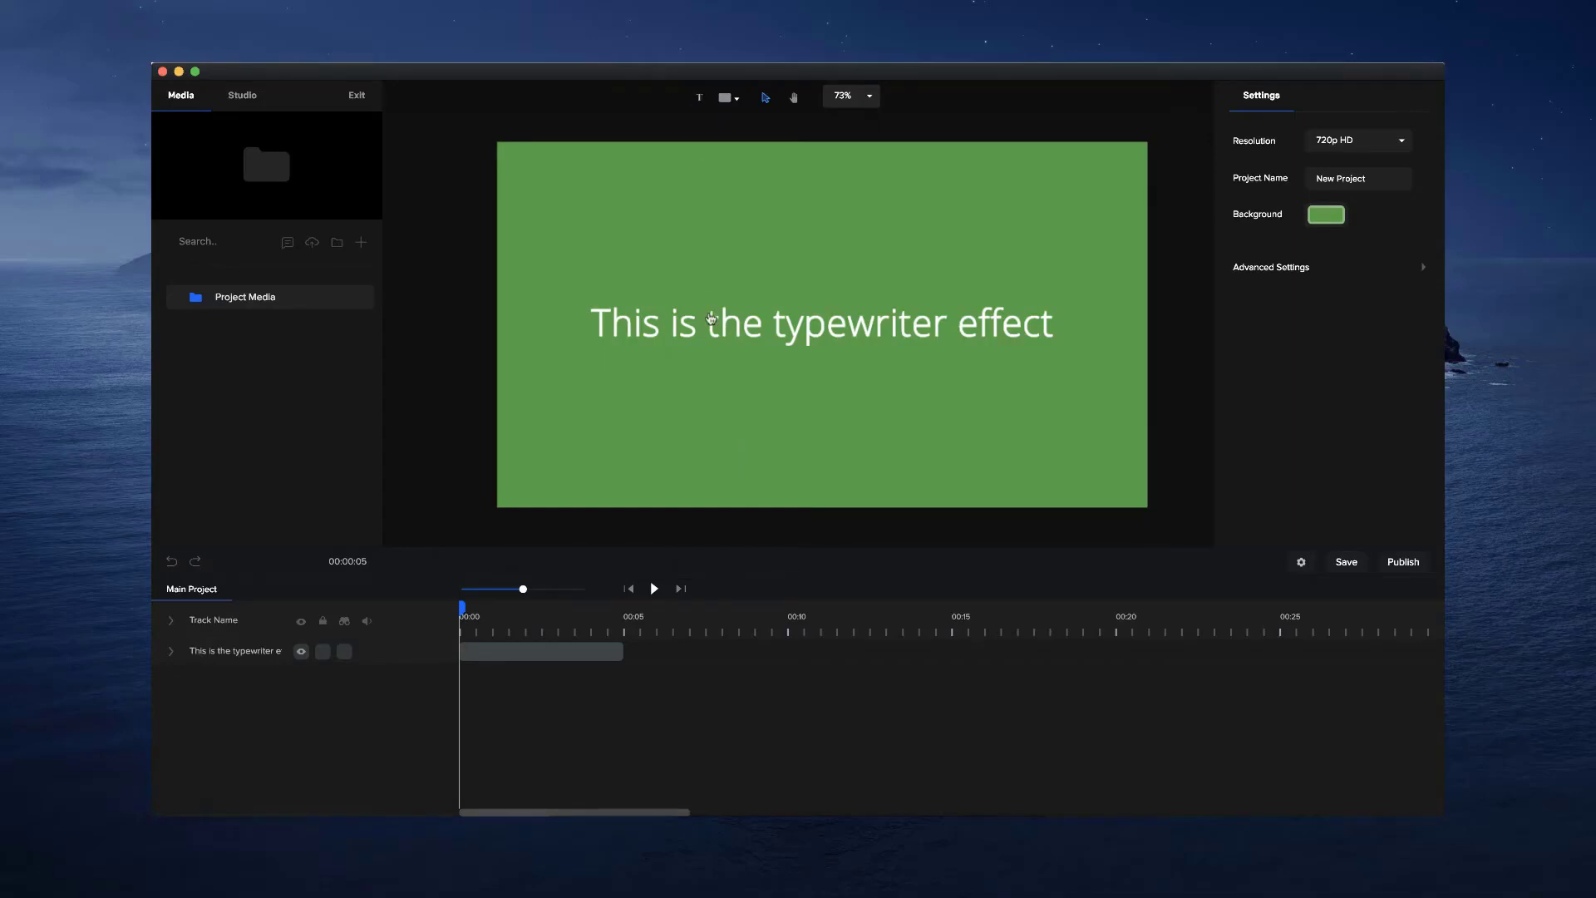
- Add a Typewriter text effect to the text line
click(629, 324)
double_click(629, 325)
click(673, 371)
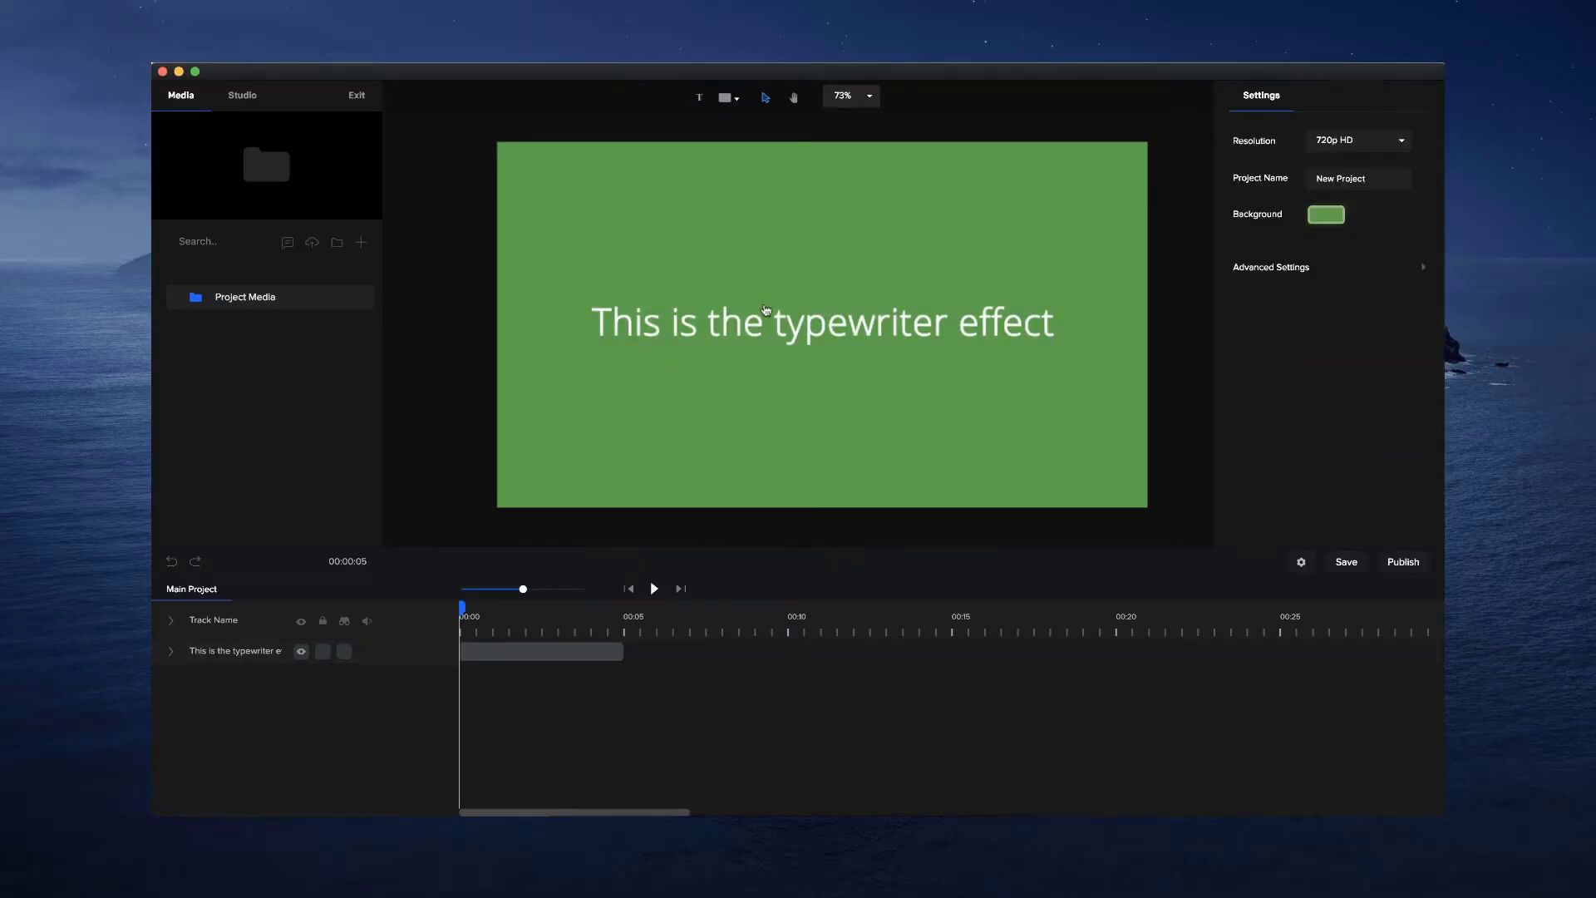
click(765, 309)
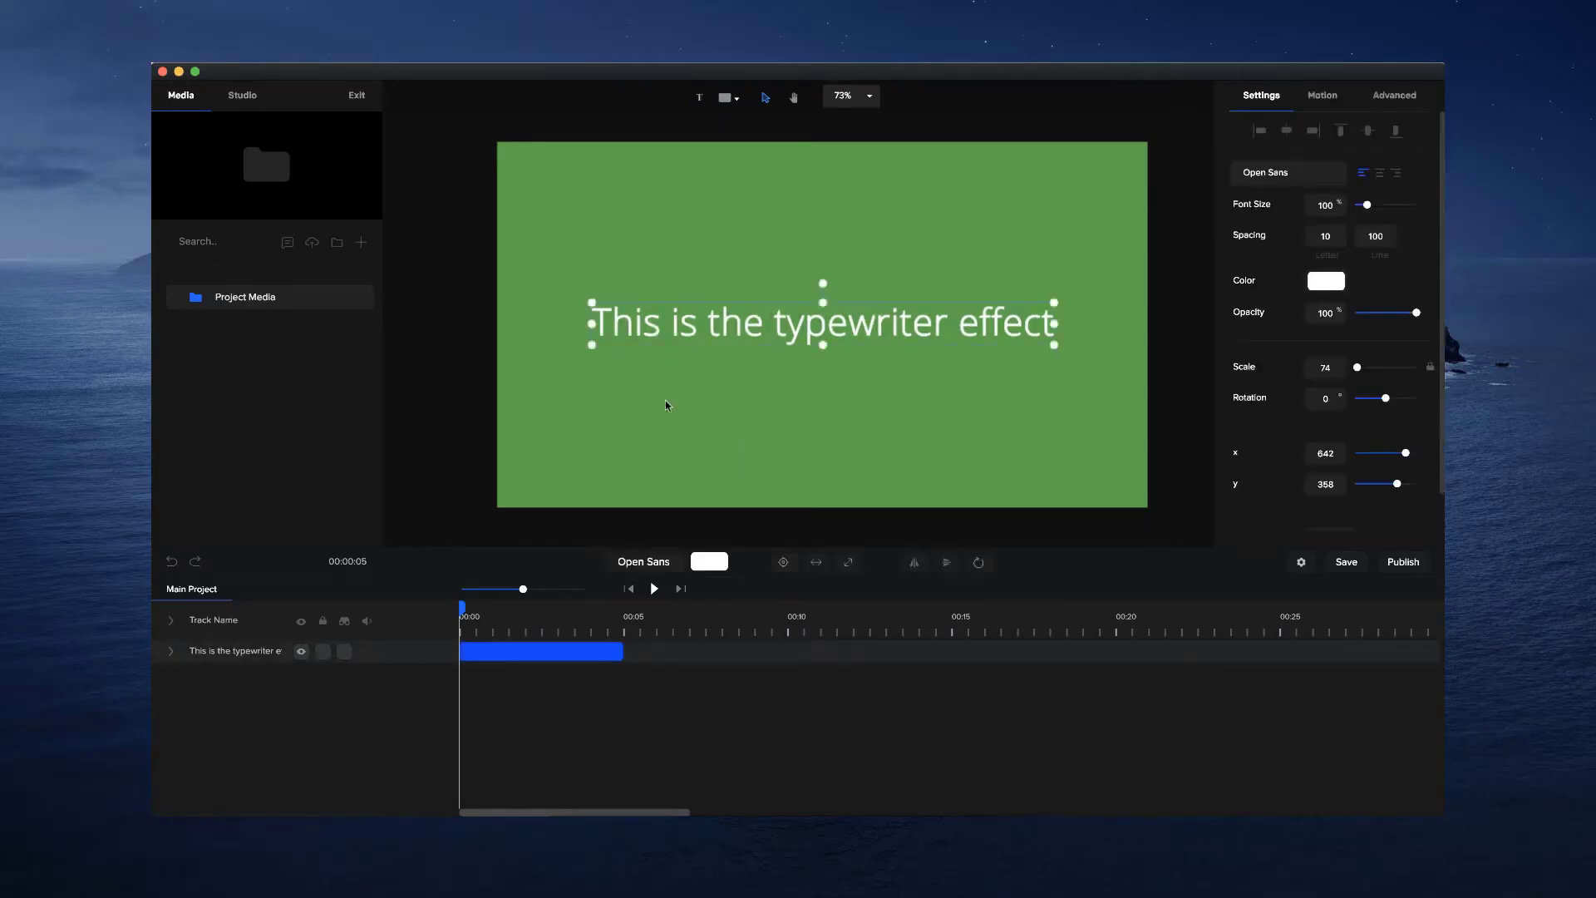
click(171, 651)
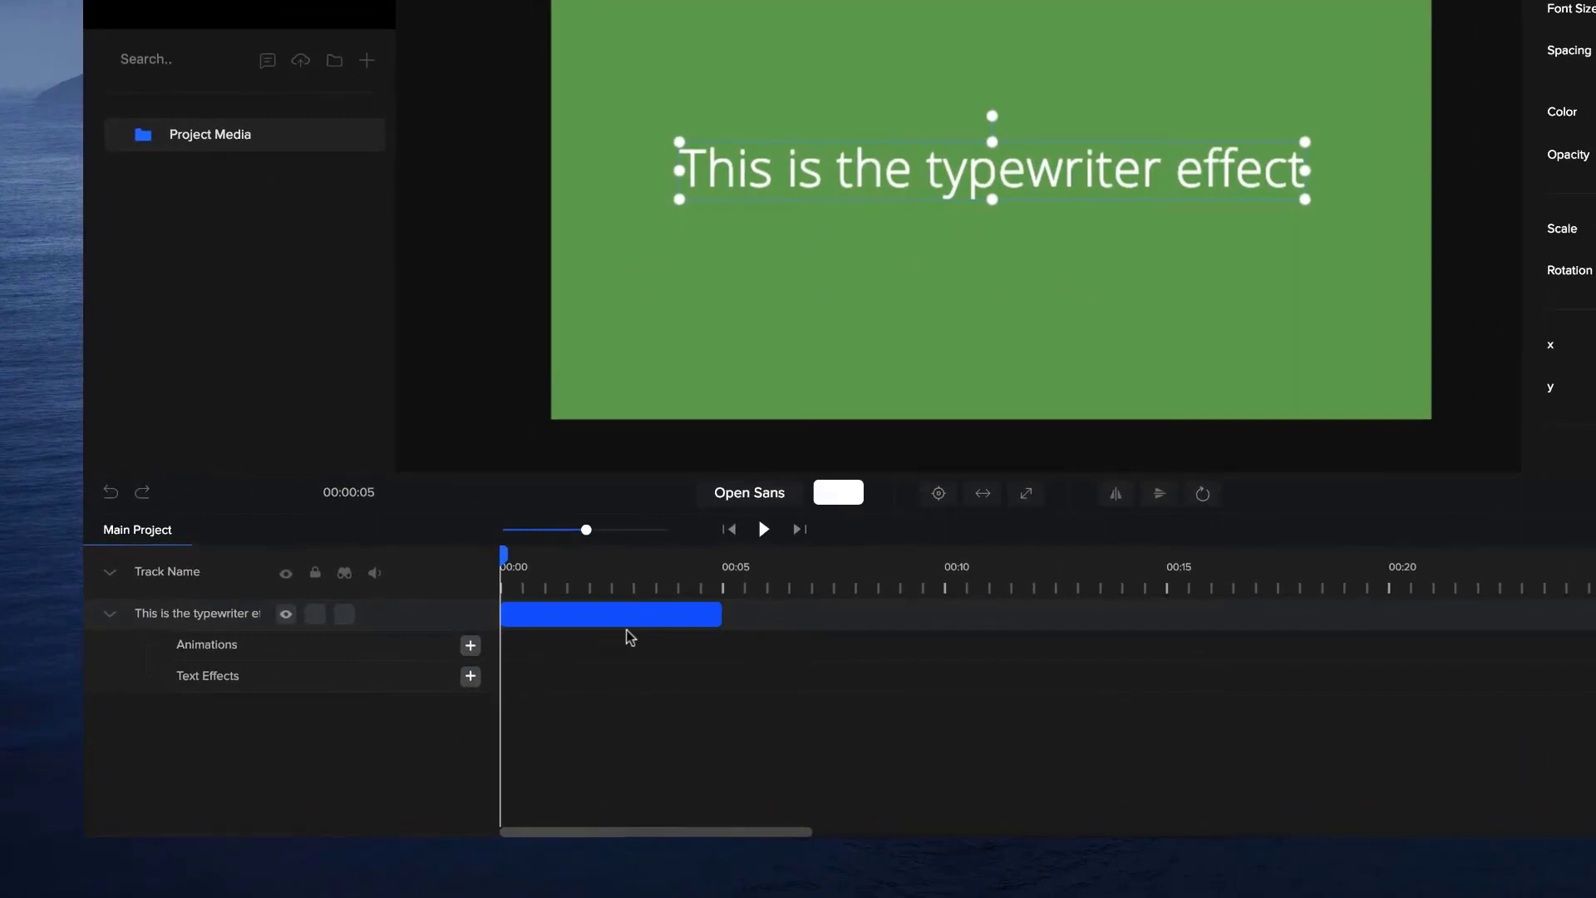
click(472, 677)
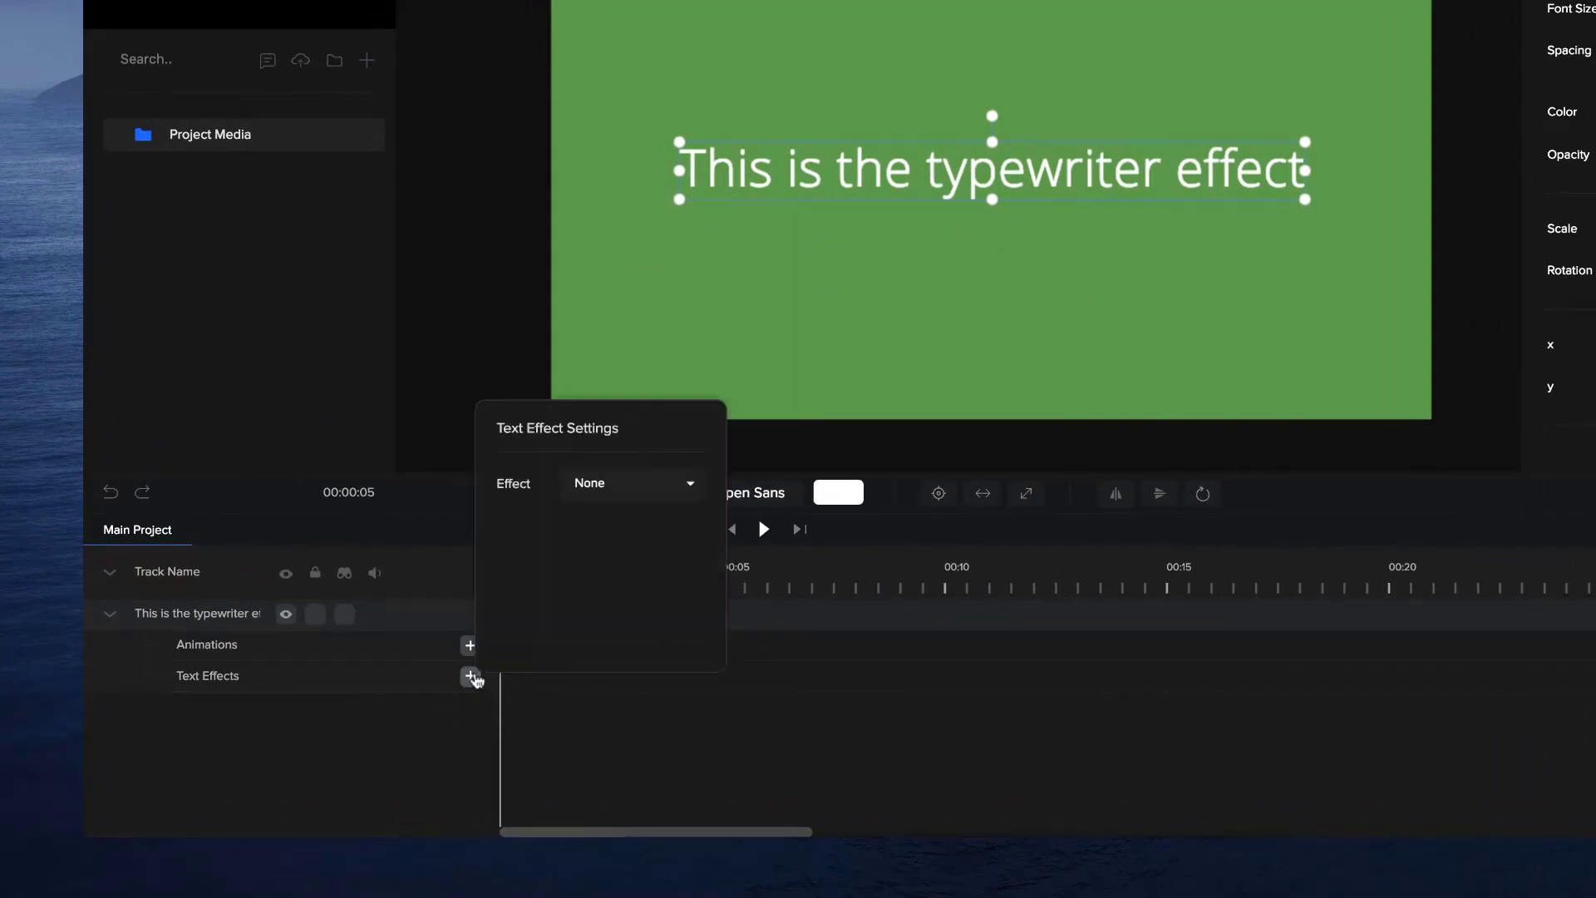
click(666, 494)
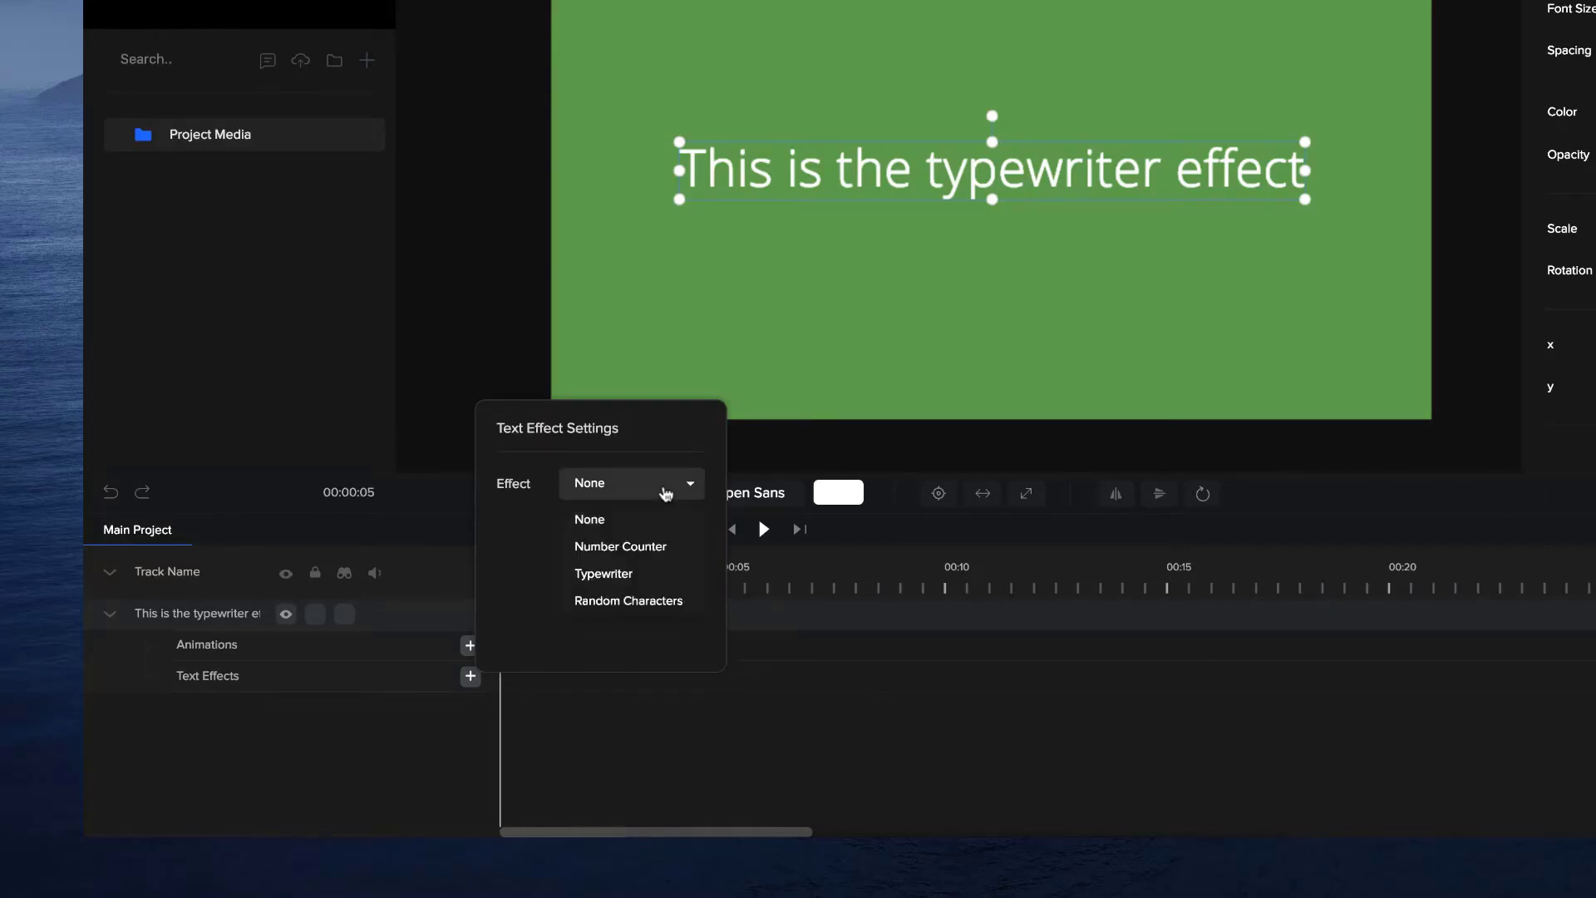
click(643, 573)
click(598, 687)
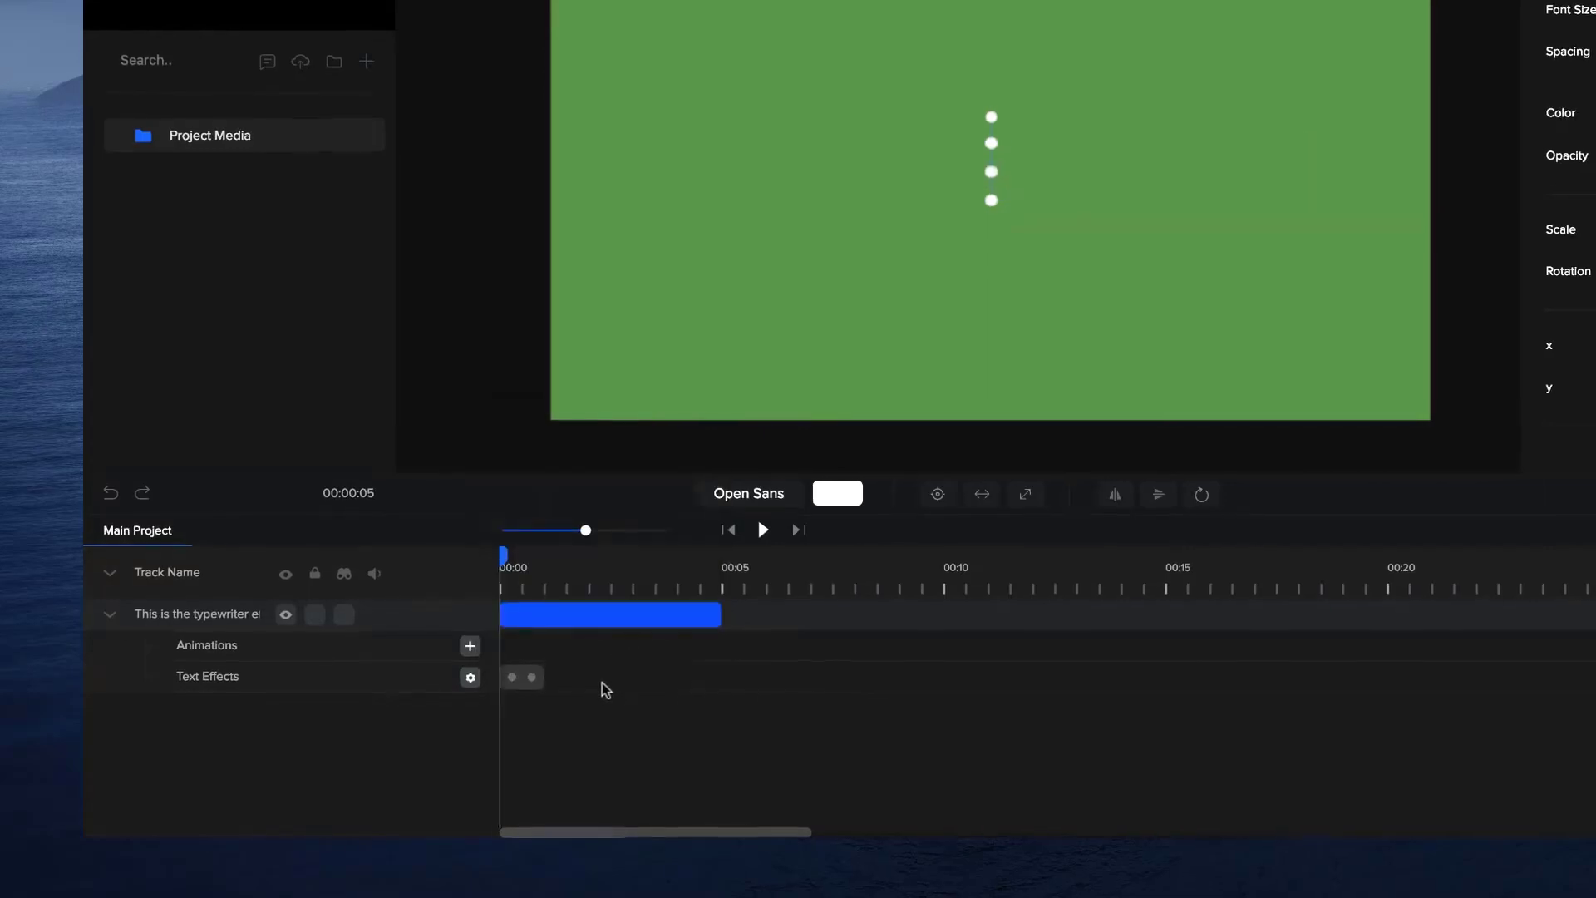
- Preview the typing, then stretch the Typewriter clip to about 1.6 seconds
click(763, 529)
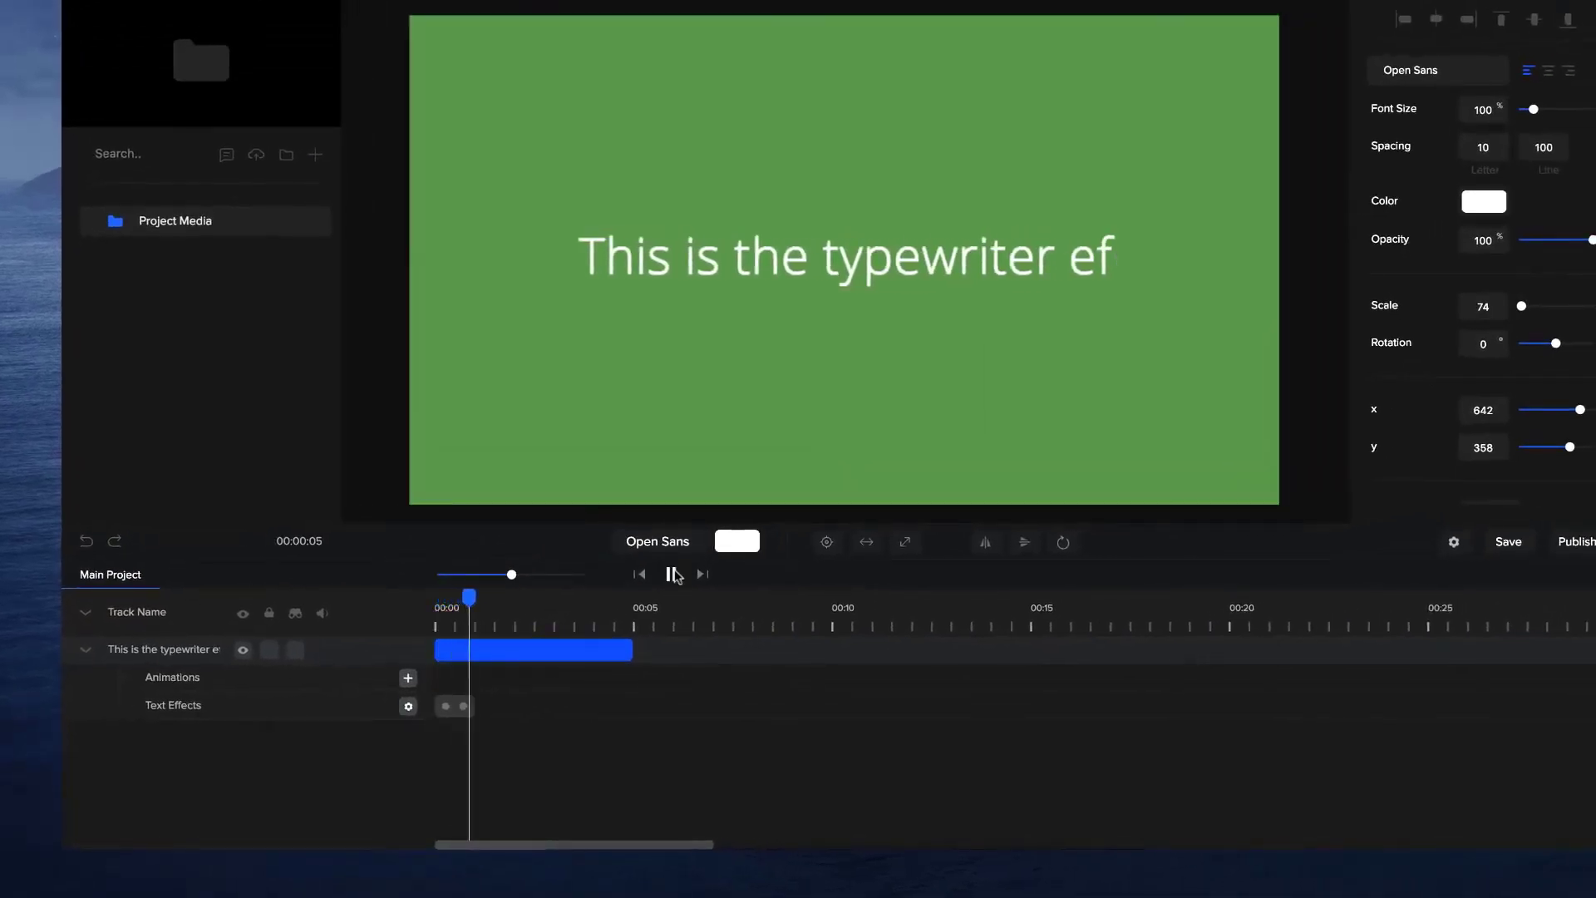
click(671, 575)
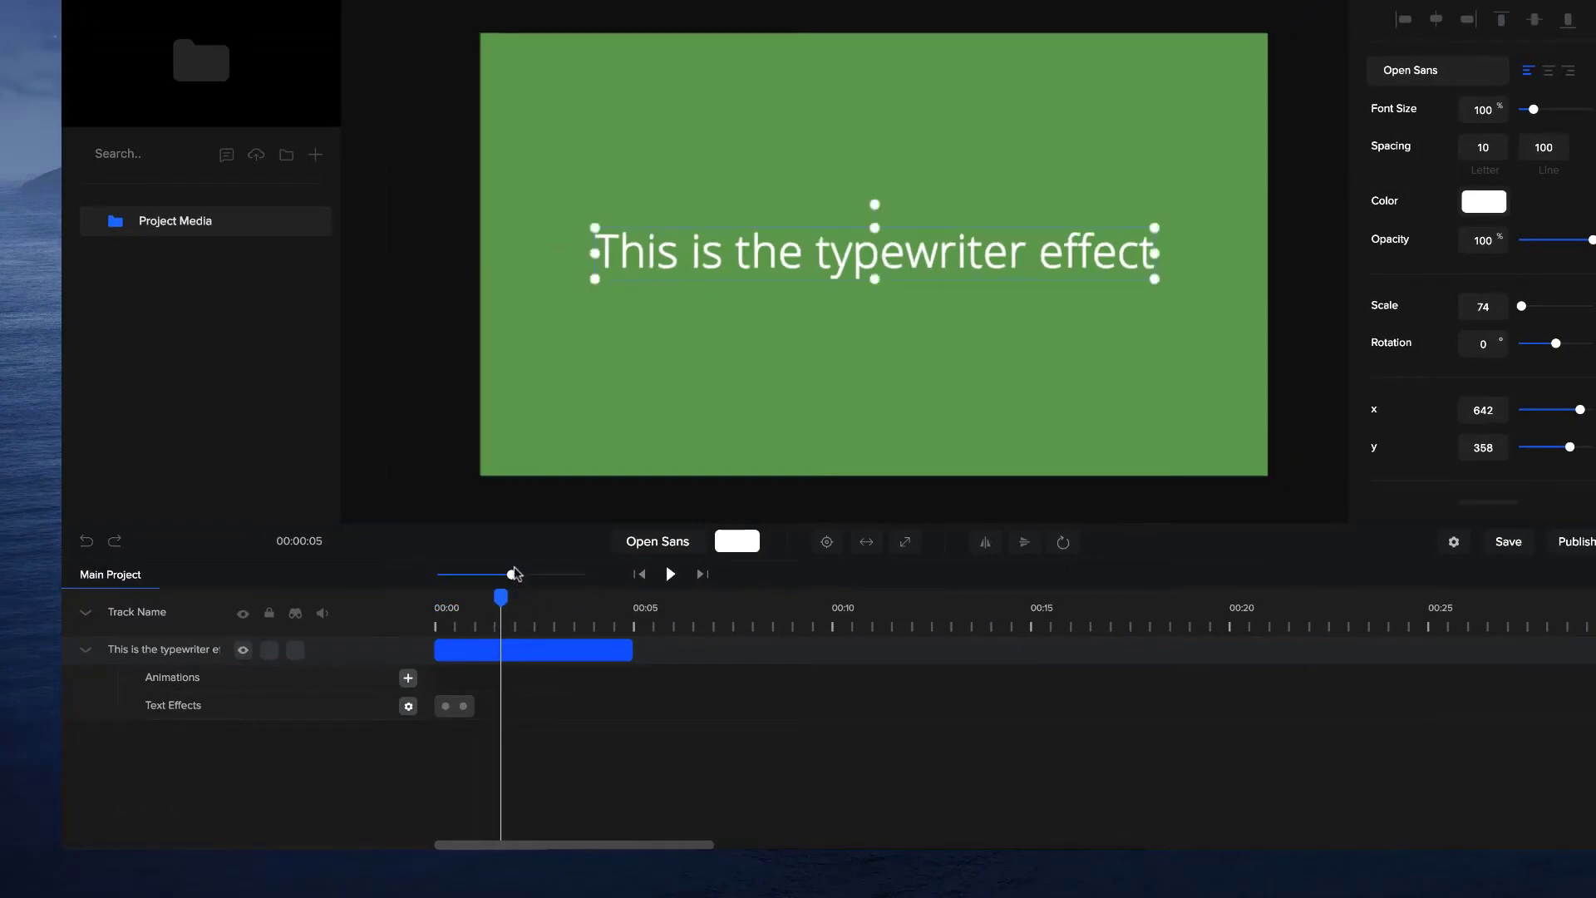
drag(513, 575, 539, 573)
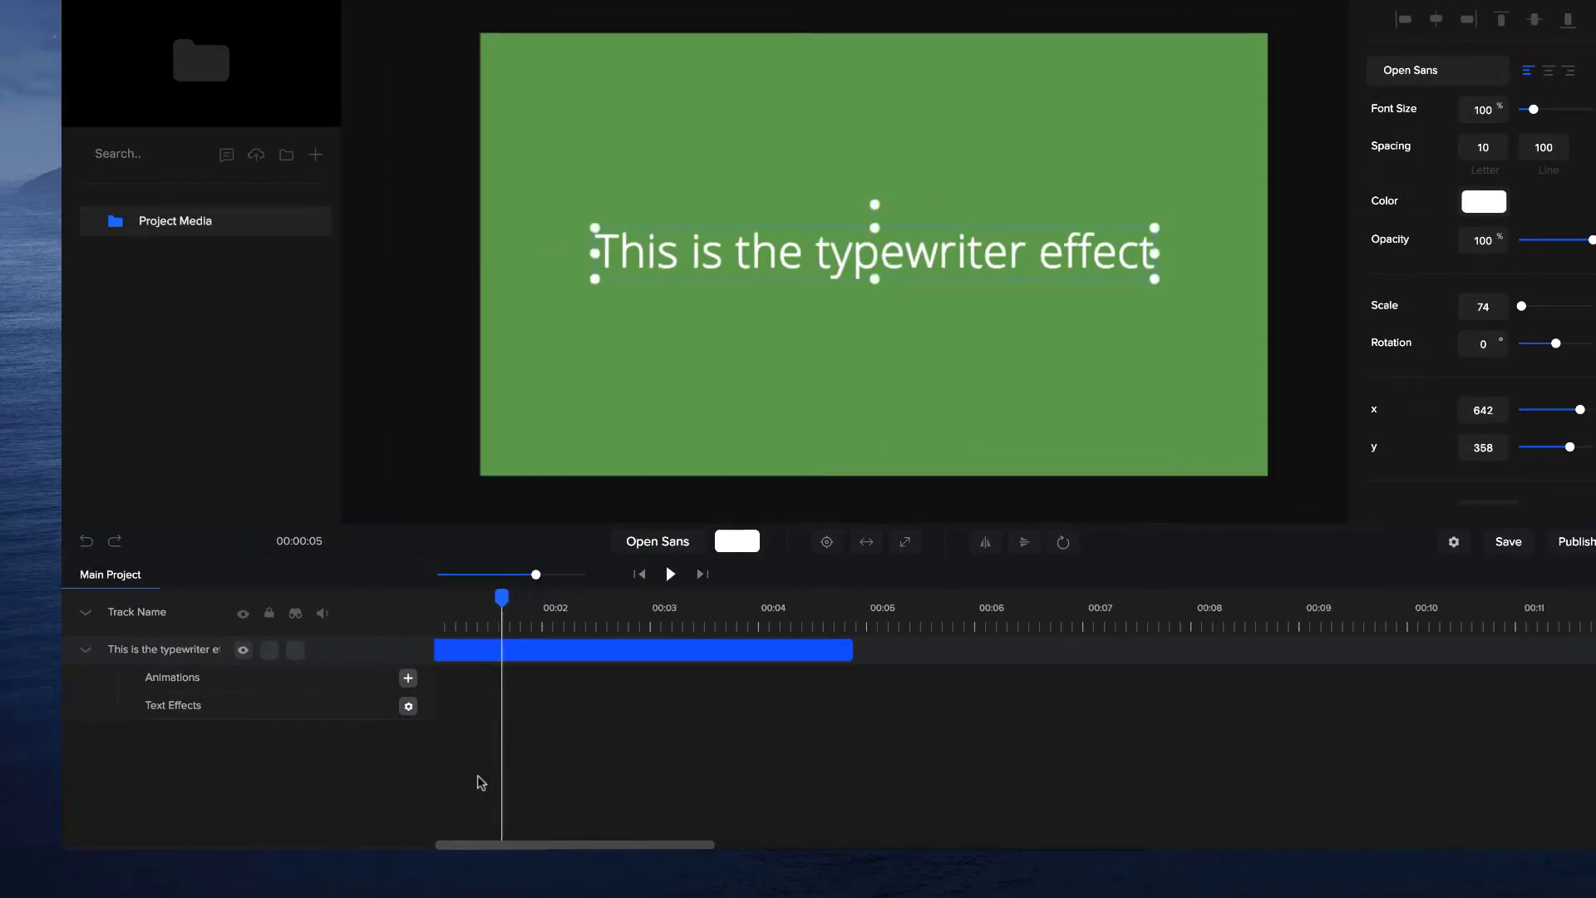
drag(467, 844, 428, 831)
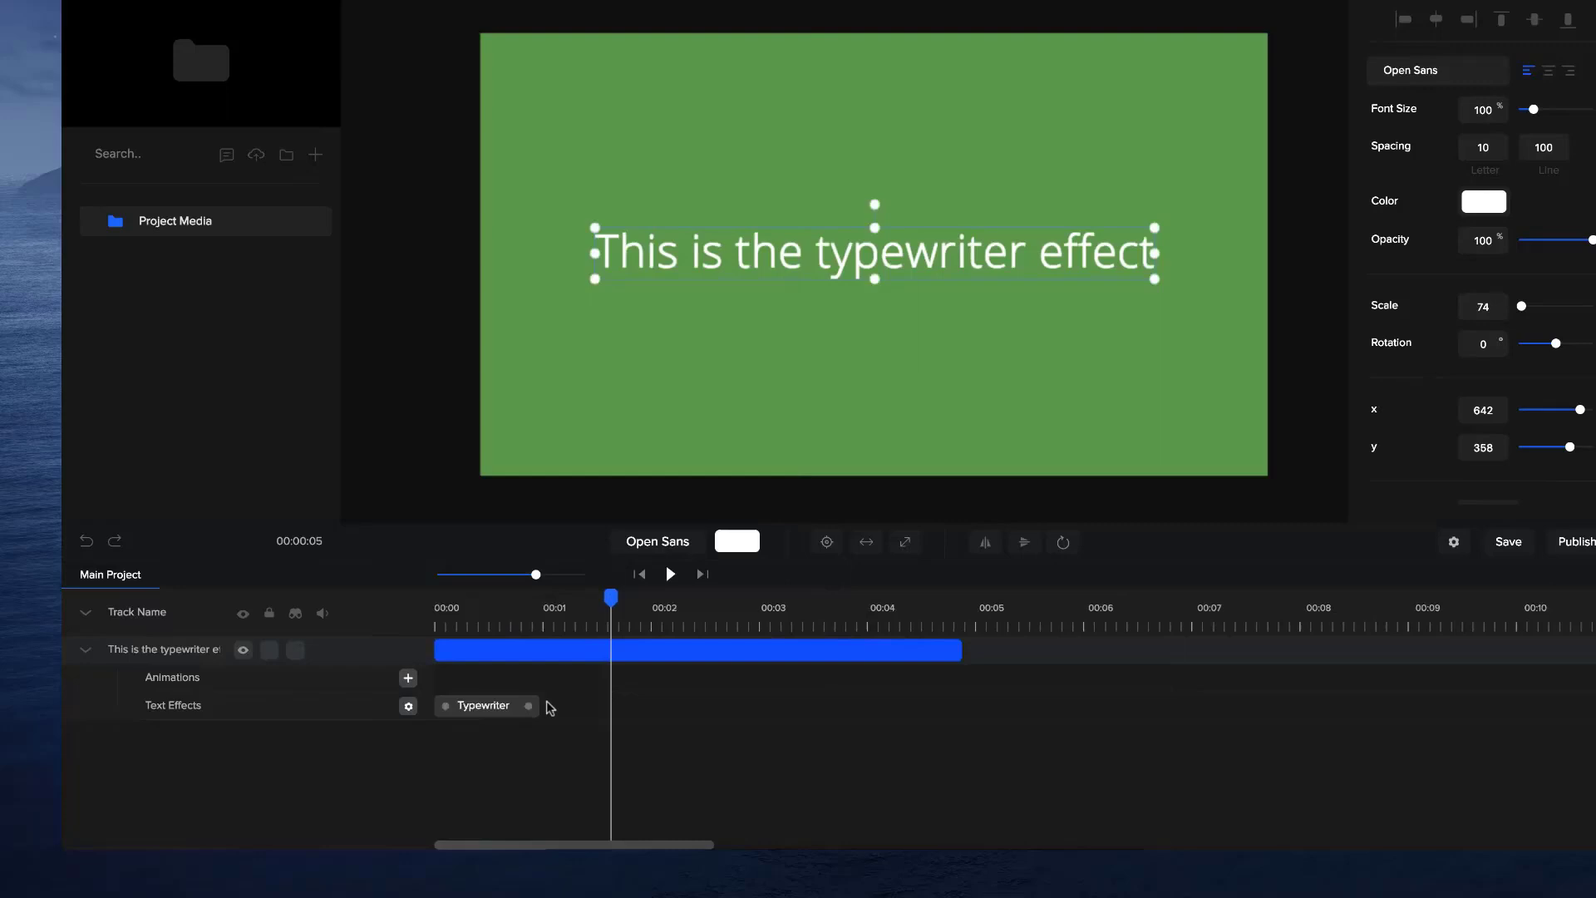
click(529, 705)
drag(529, 705, 653, 706)
- Set the text's rotation point to left-middle and preview the line typing from the left
click(670, 574)
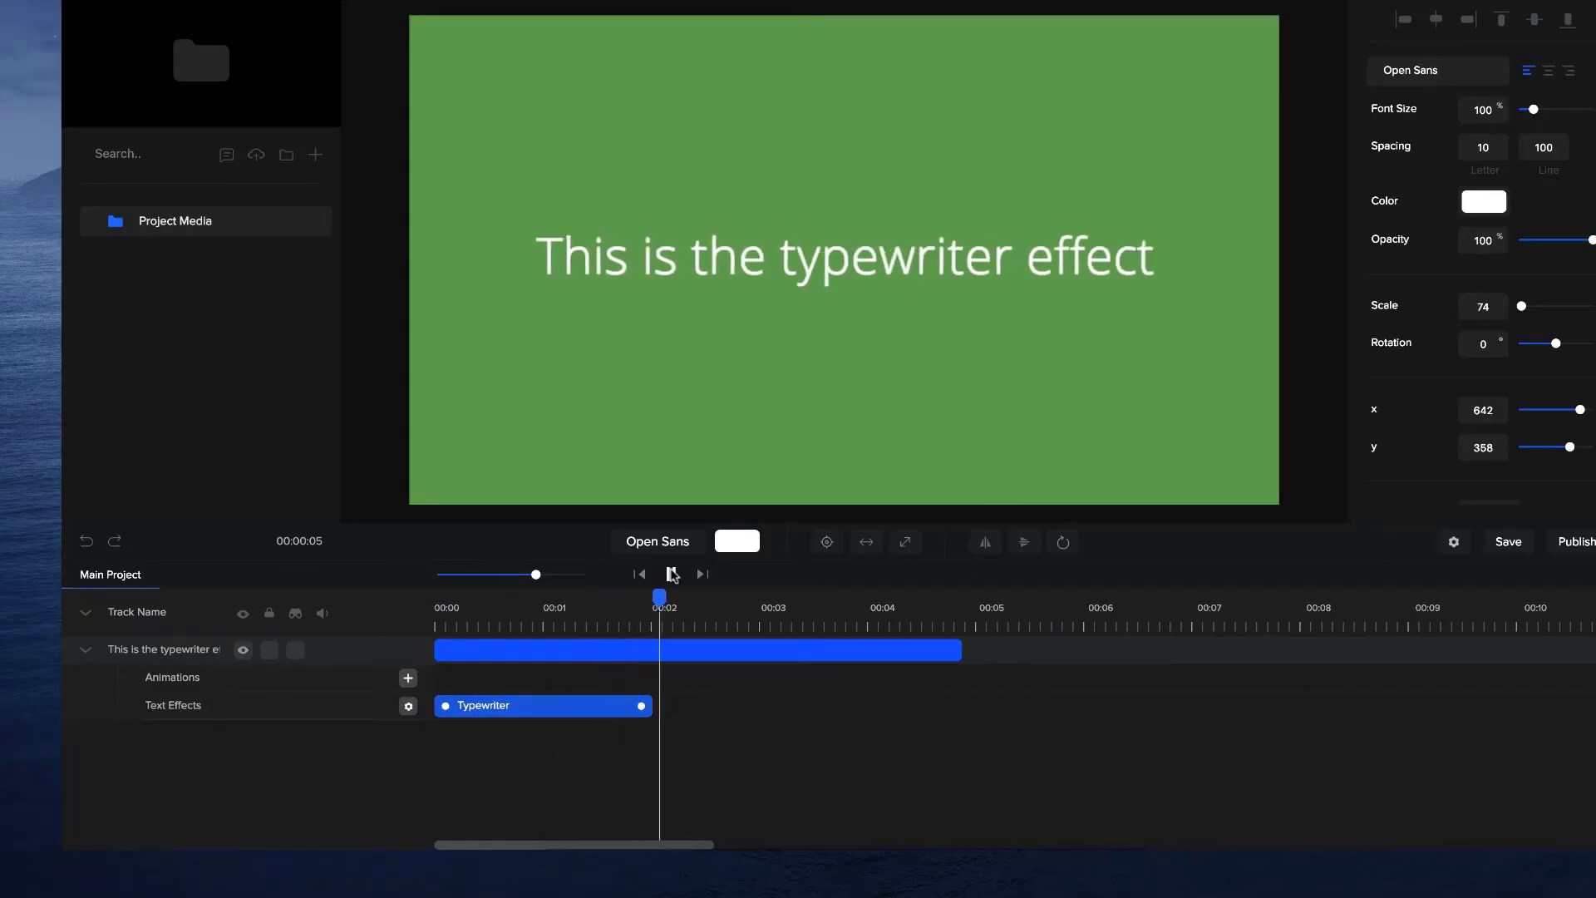
click(671, 573)
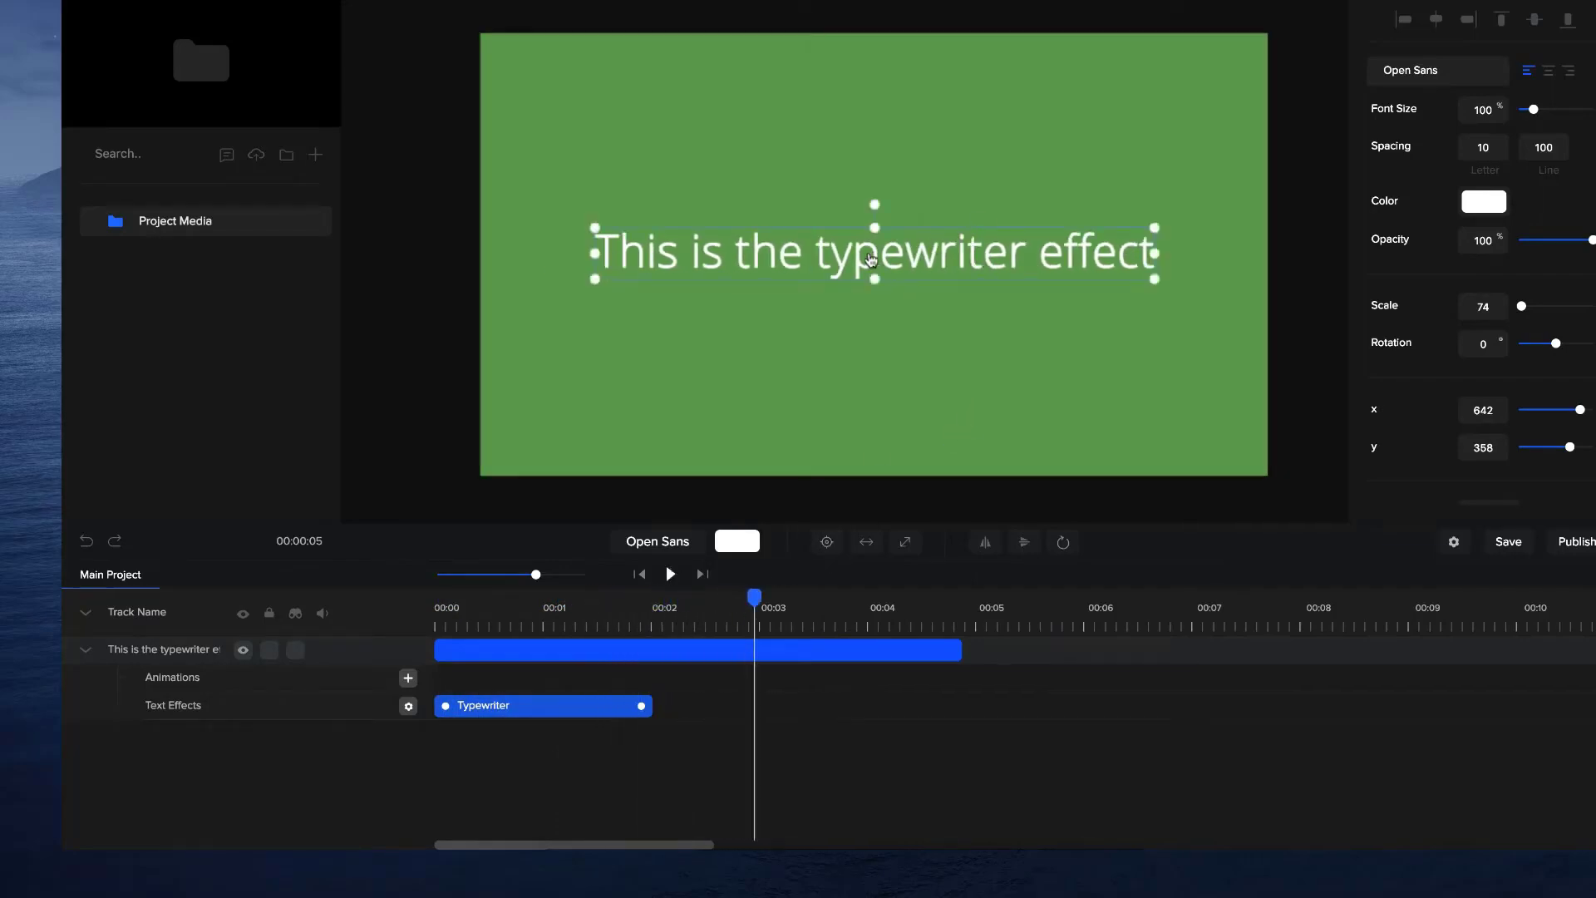
click(1069, 541)
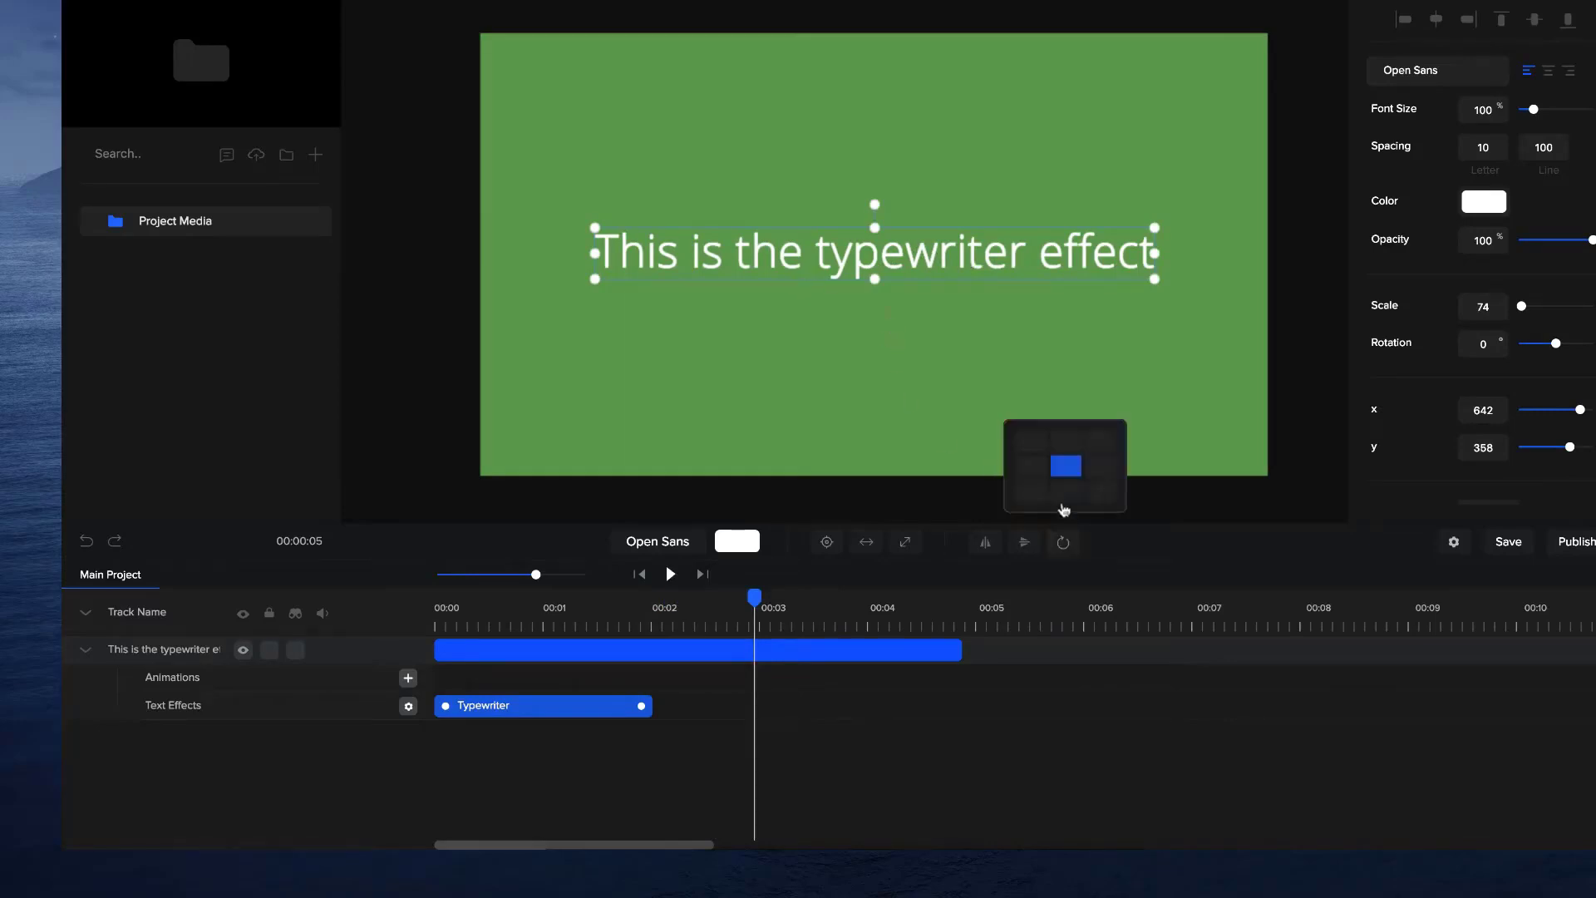
click(1034, 471)
drag(754, 596, 438, 602)
key(space)
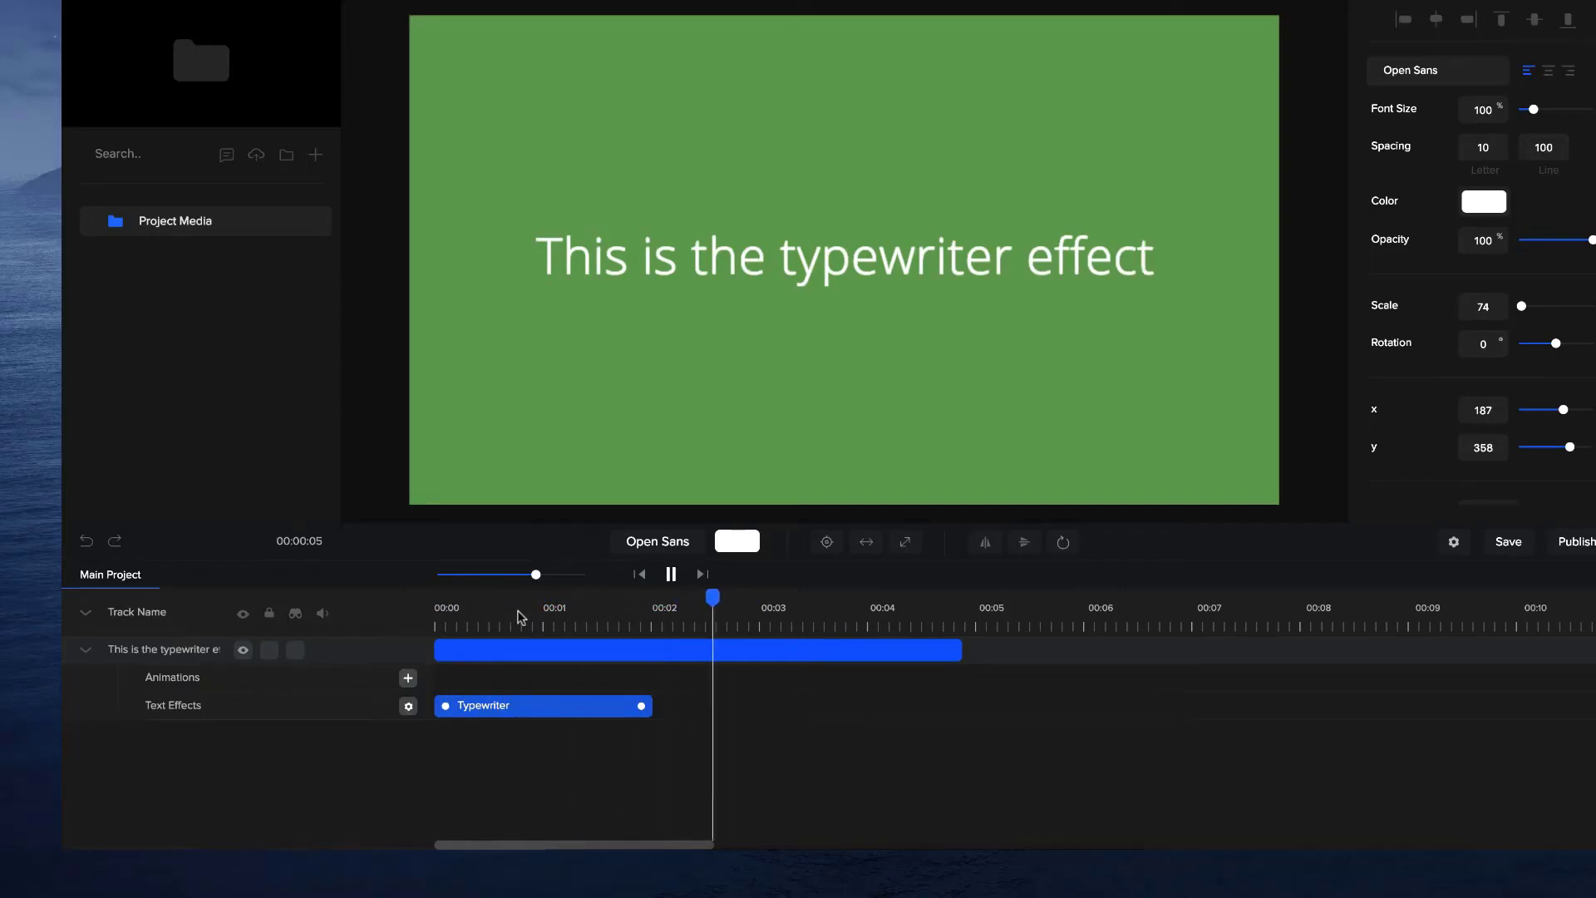
key(space)
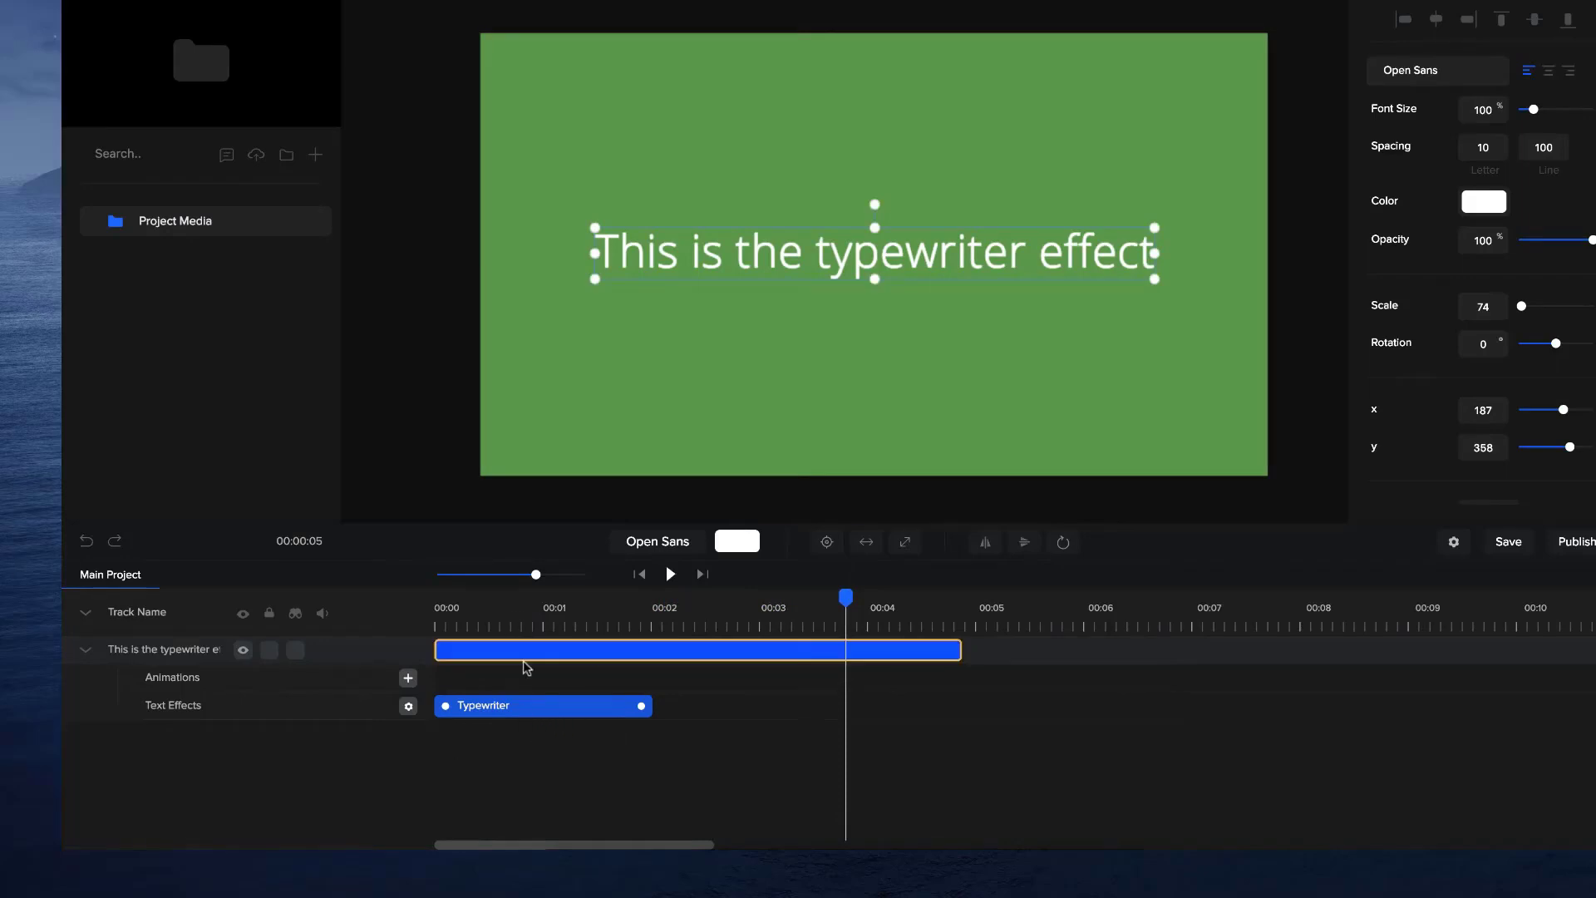
- Delete the text layer, then undo to restore it and rewind
key(Delete)
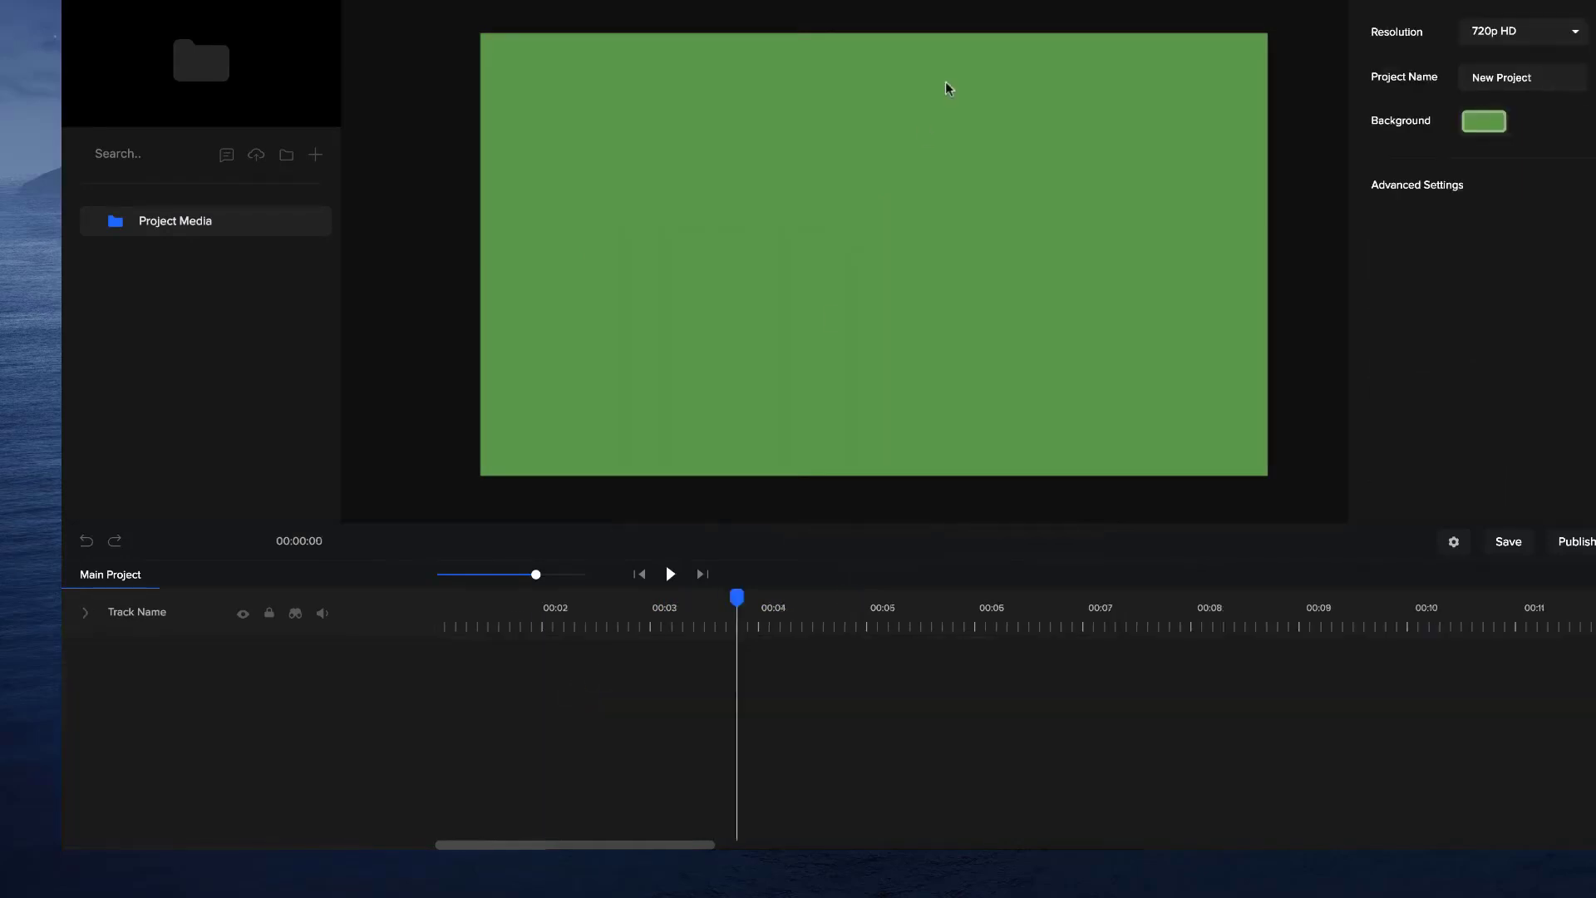
key(super+z)
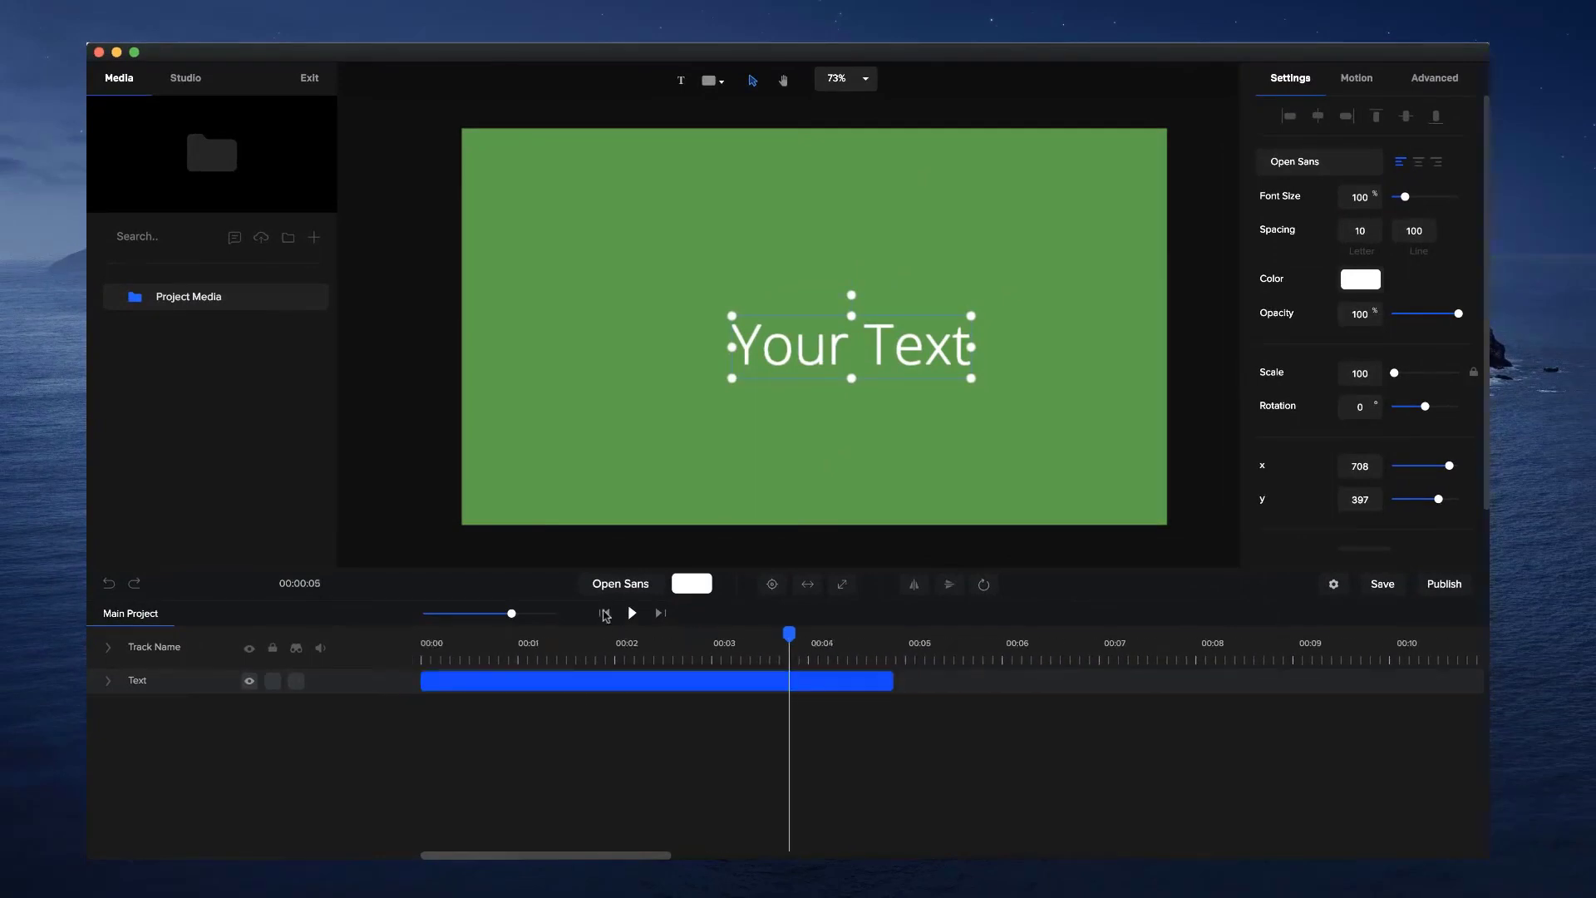
click(604, 614)
- Add a Number Counter effect counting from 50 to 24765
click(109, 681)
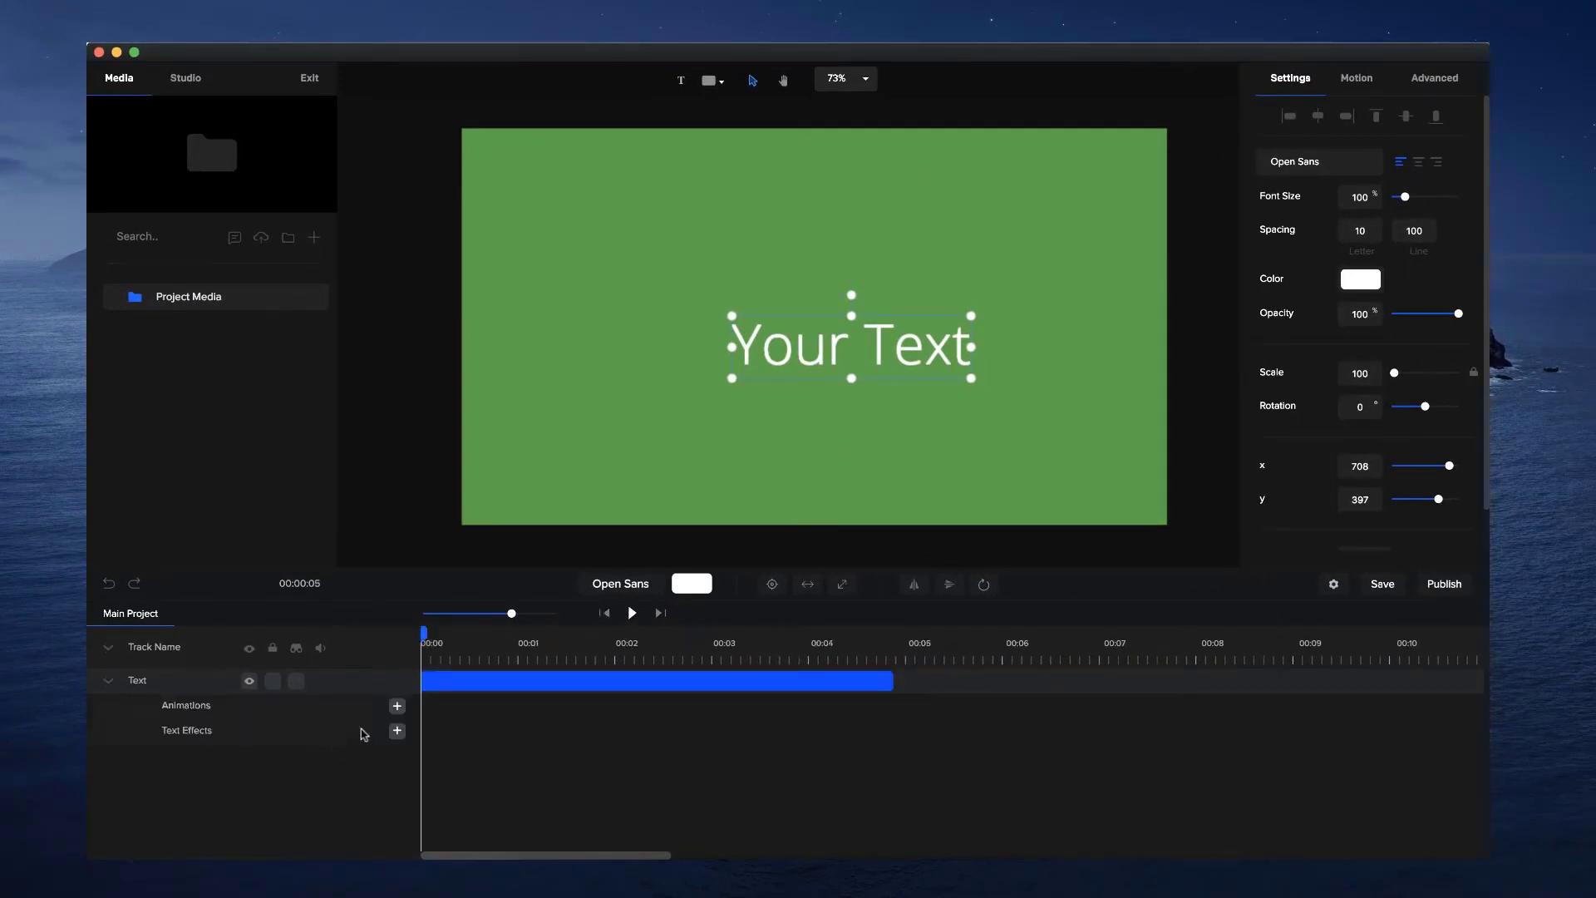
click(396, 732)
click(539, 584)
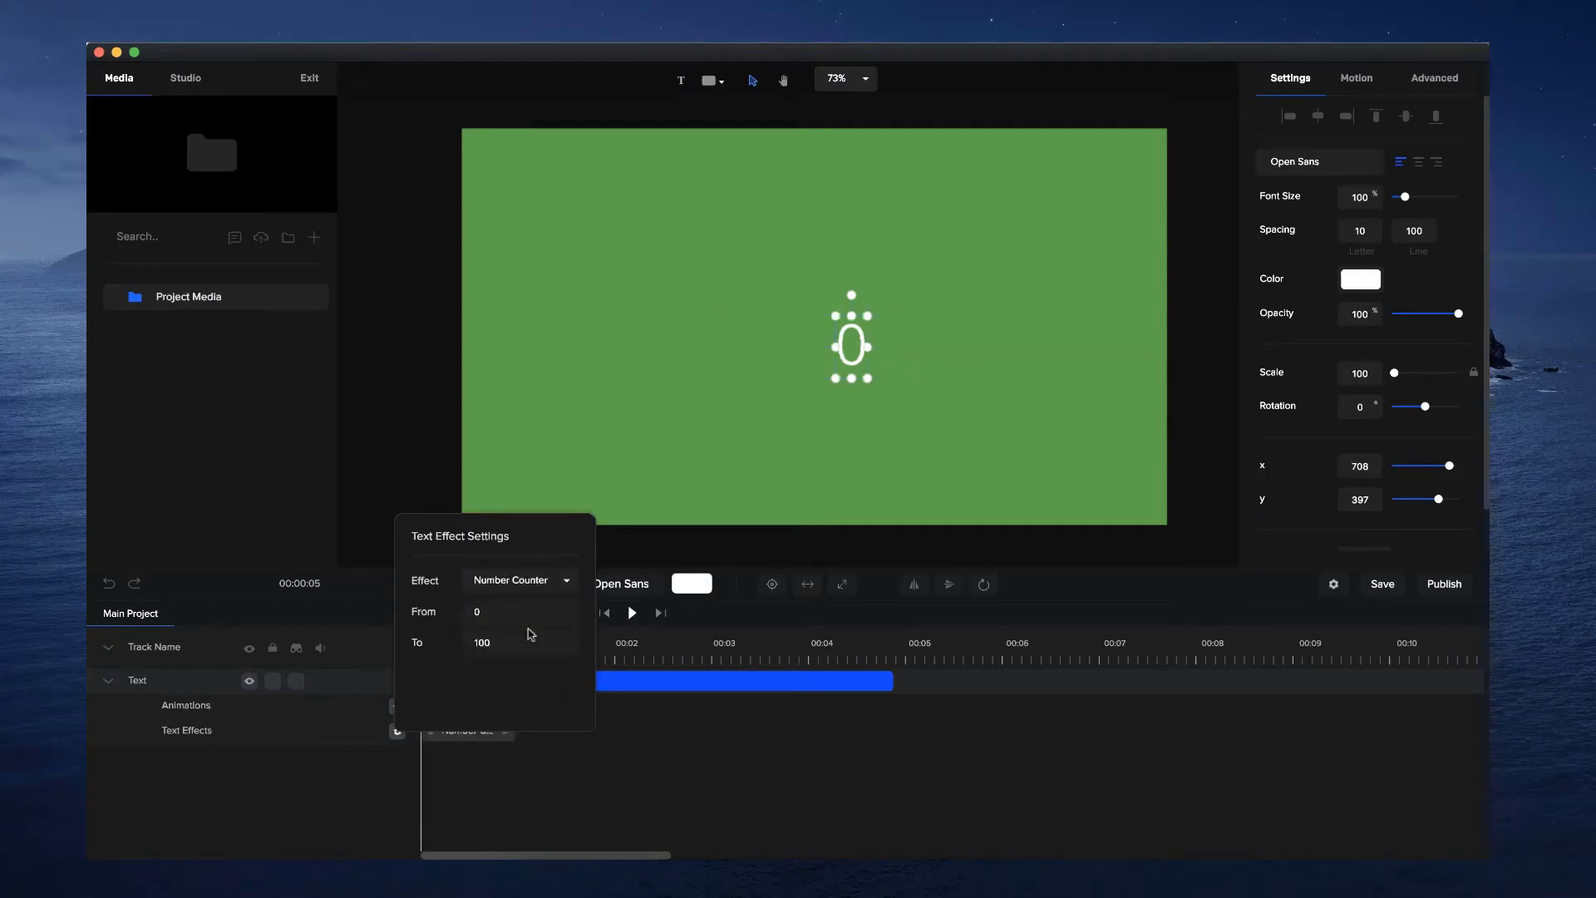
click(772, 584)
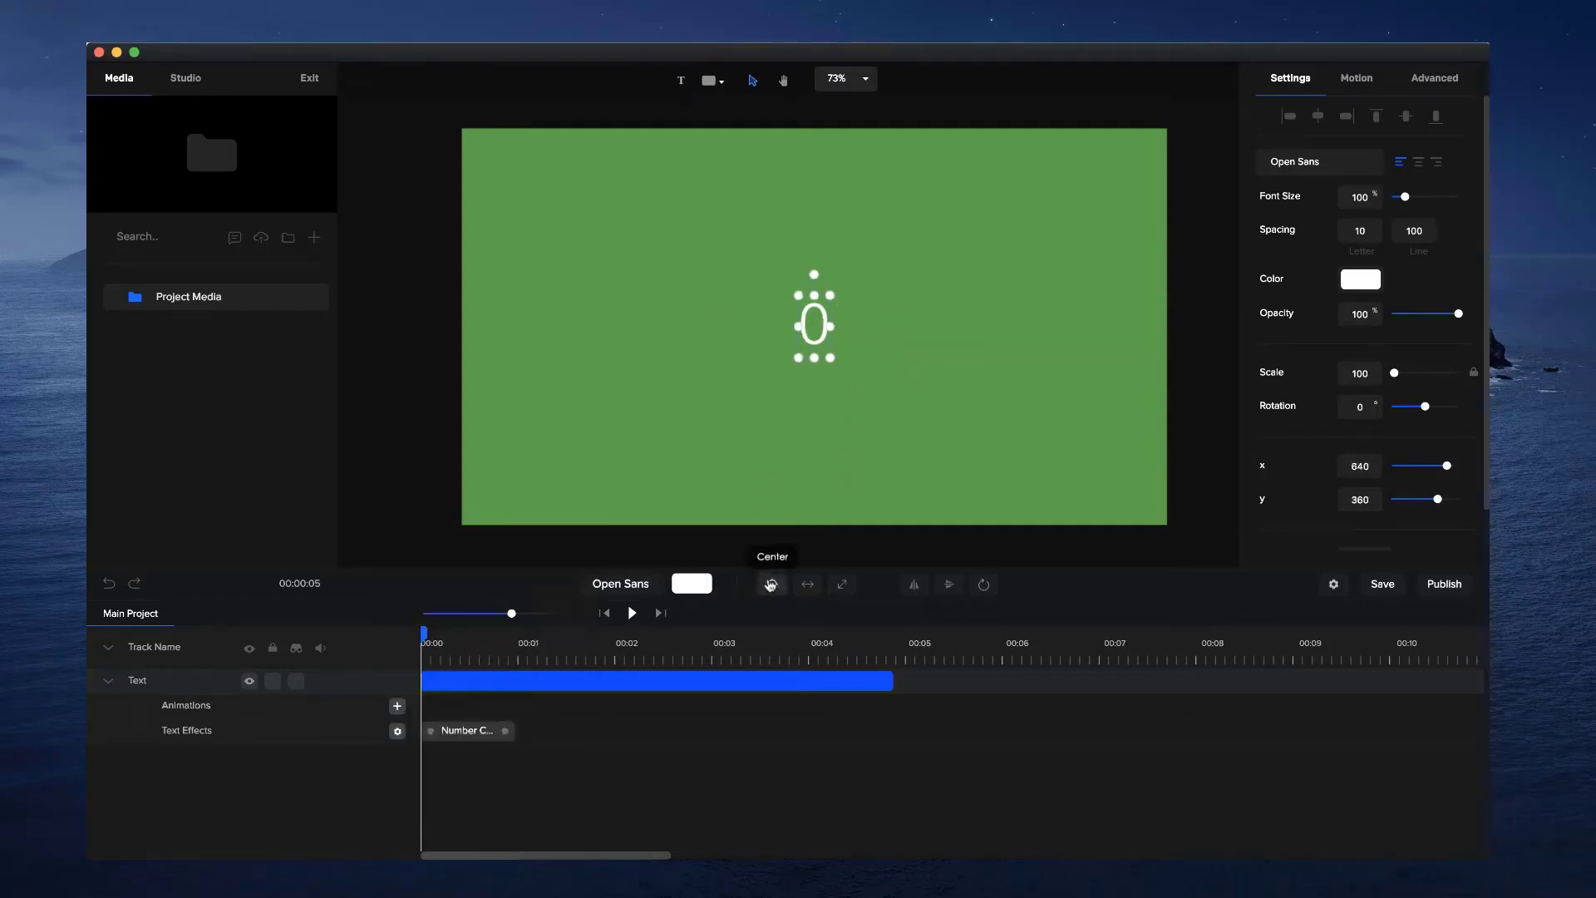
click(441, 733)
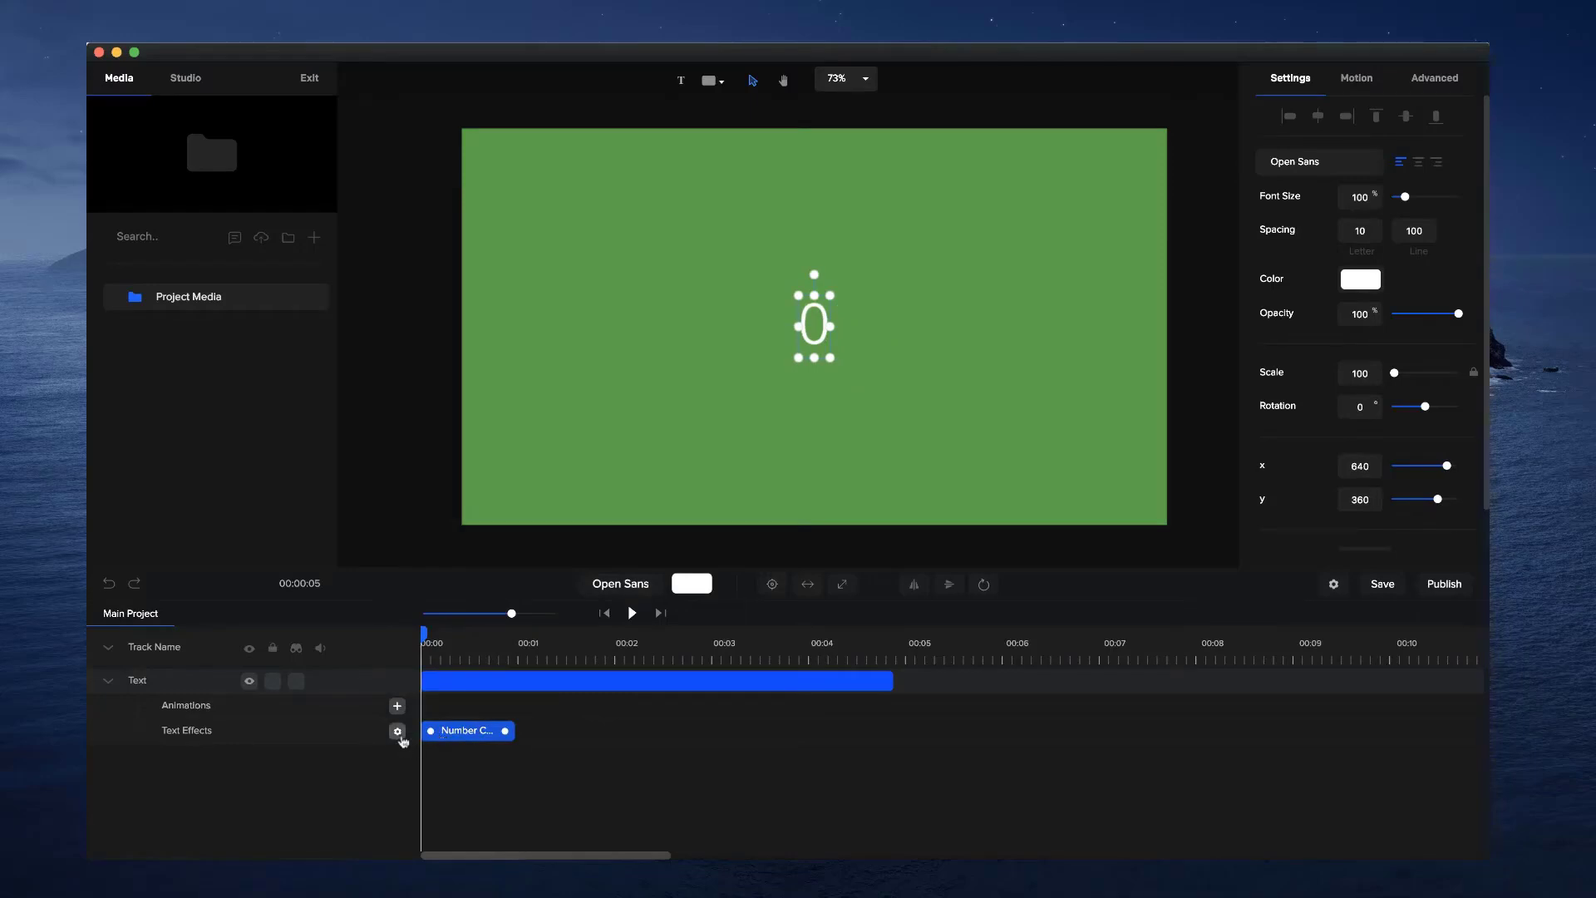
click(397, 731)
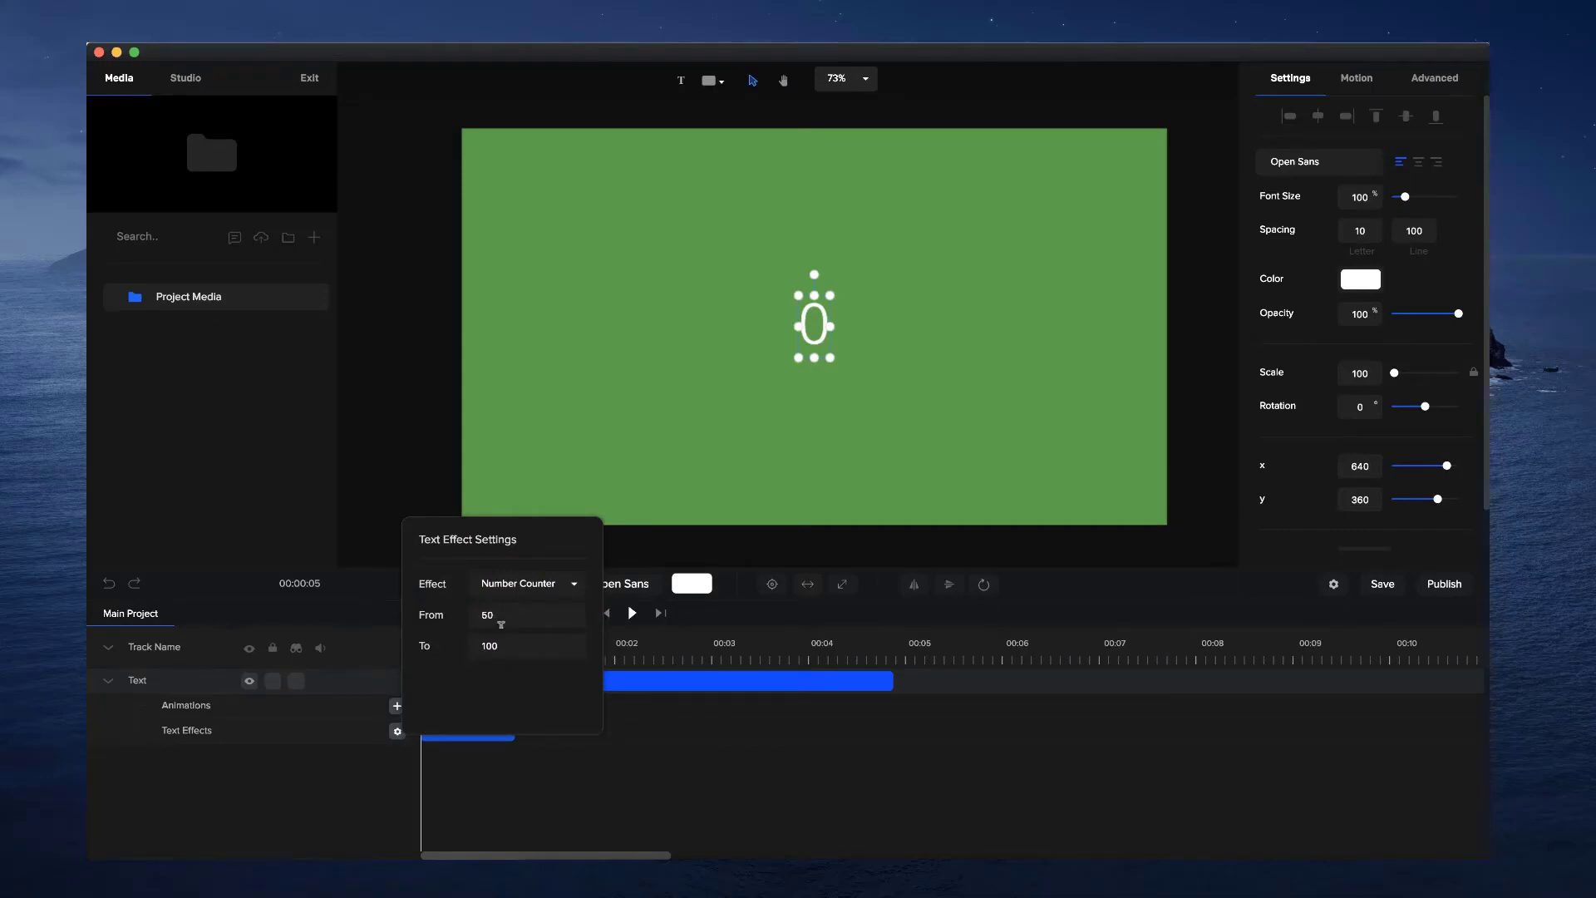
click(515, 641)
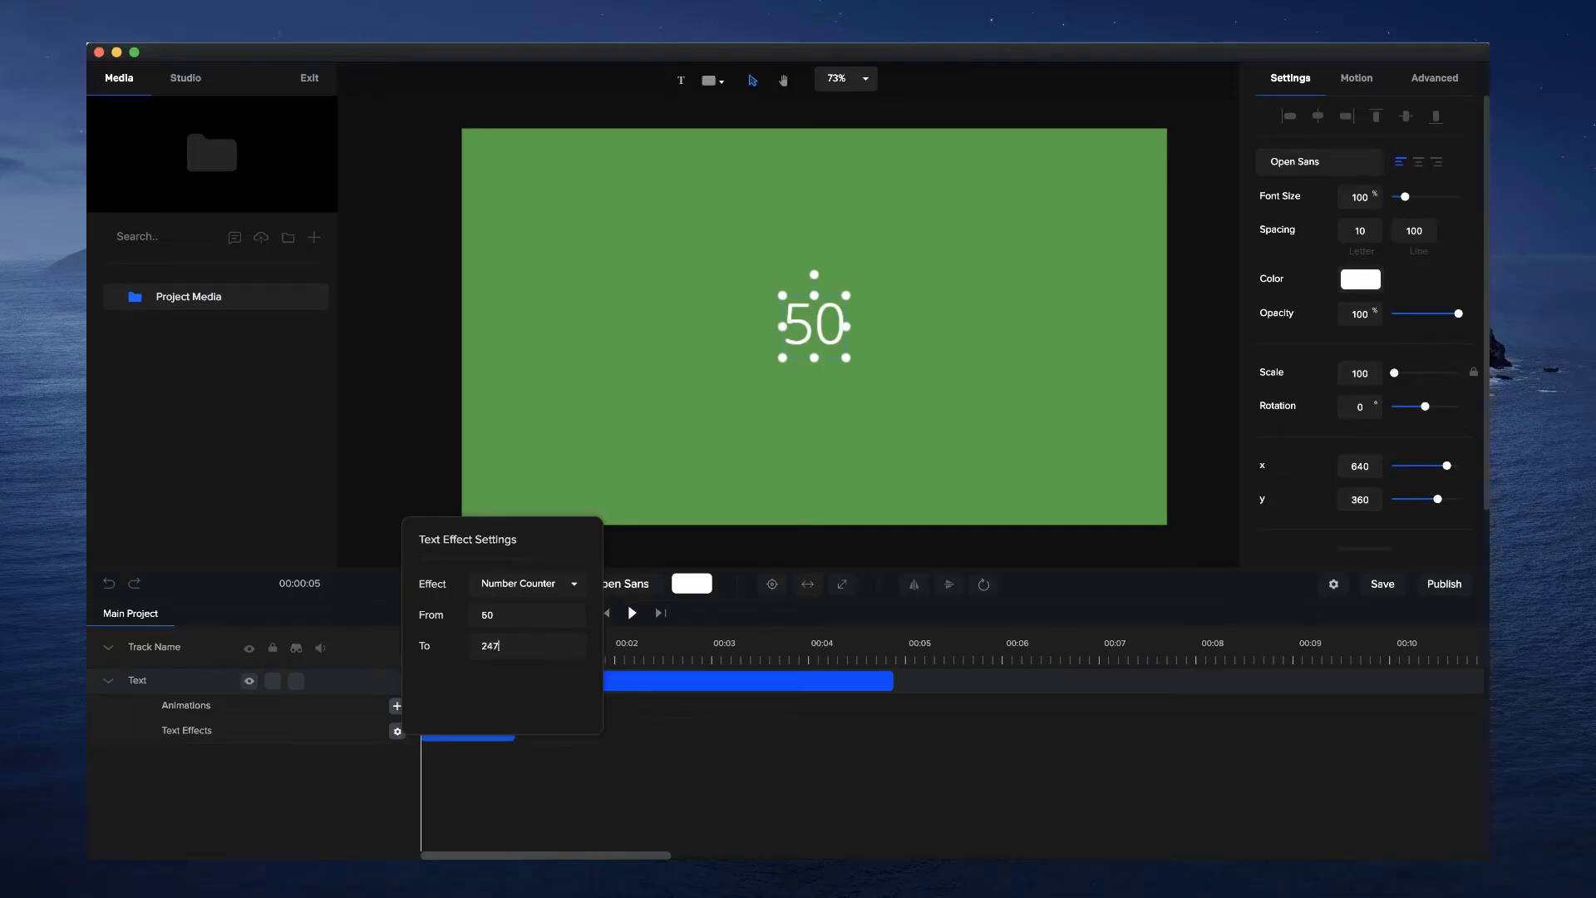
click(595, 769)
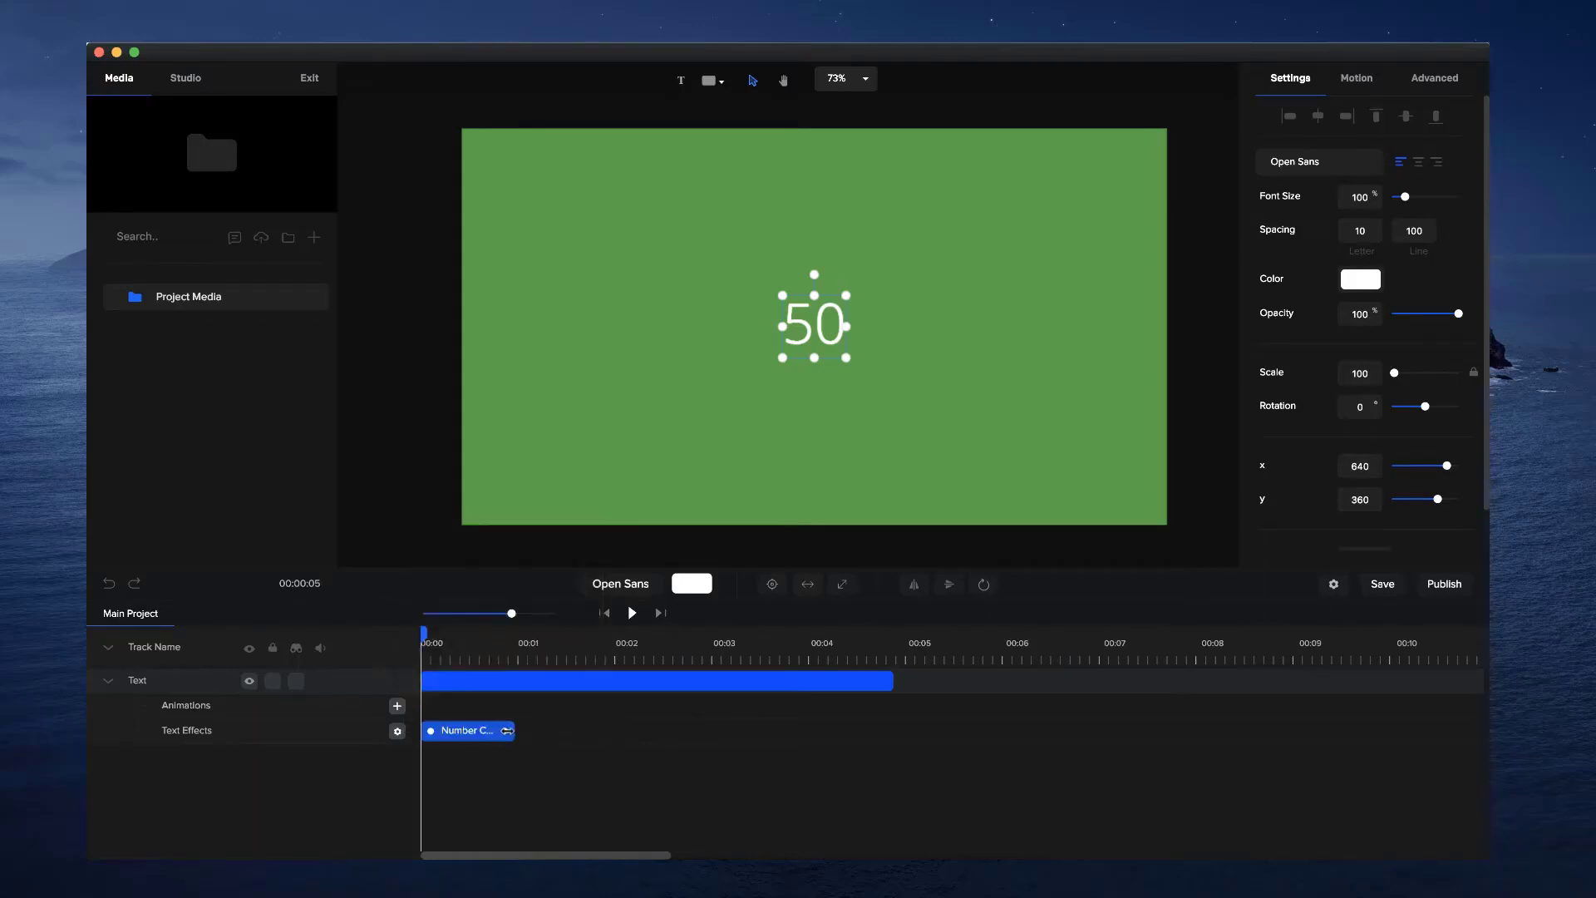
- Lengthen the Number Counter effect clip and preview the count
drag(506, 730, 703, 730)
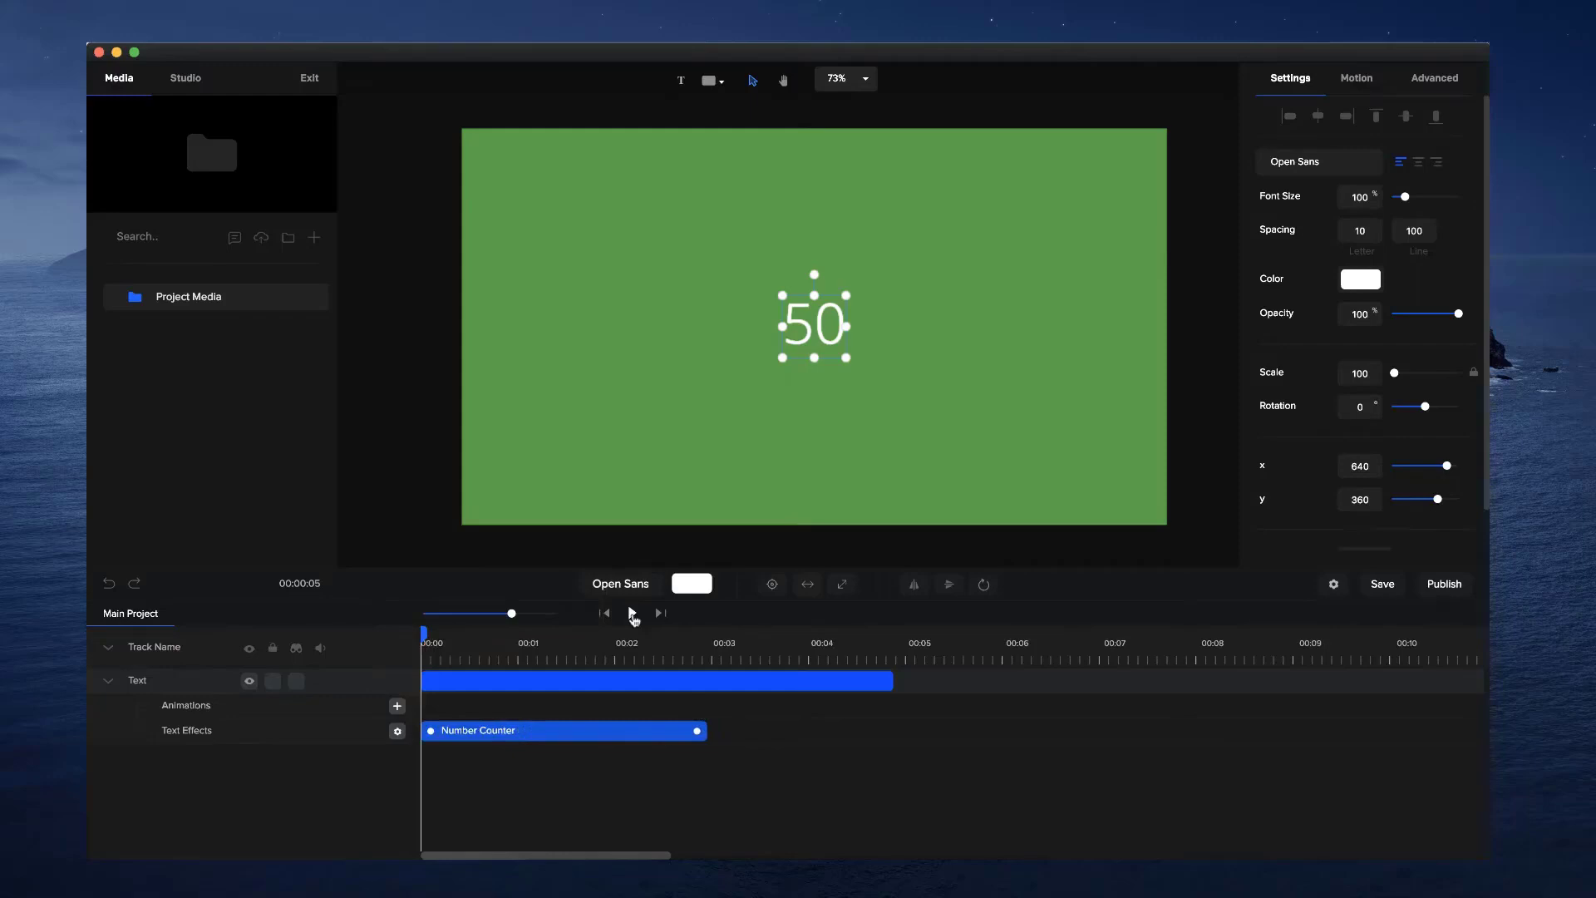
click(632, 613)
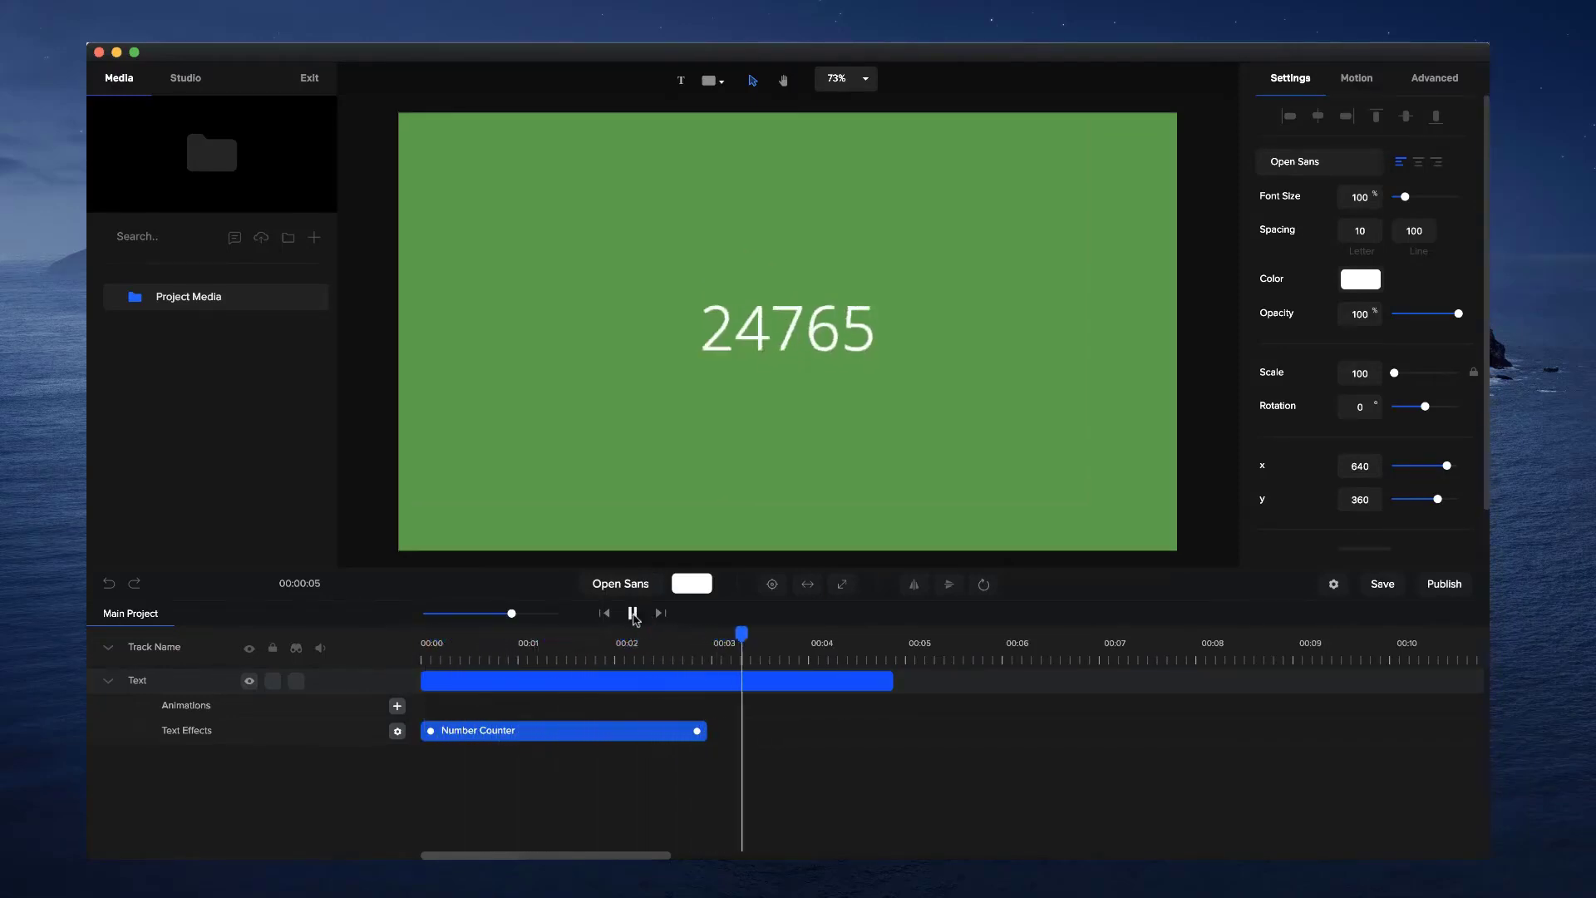
click(631, 613)
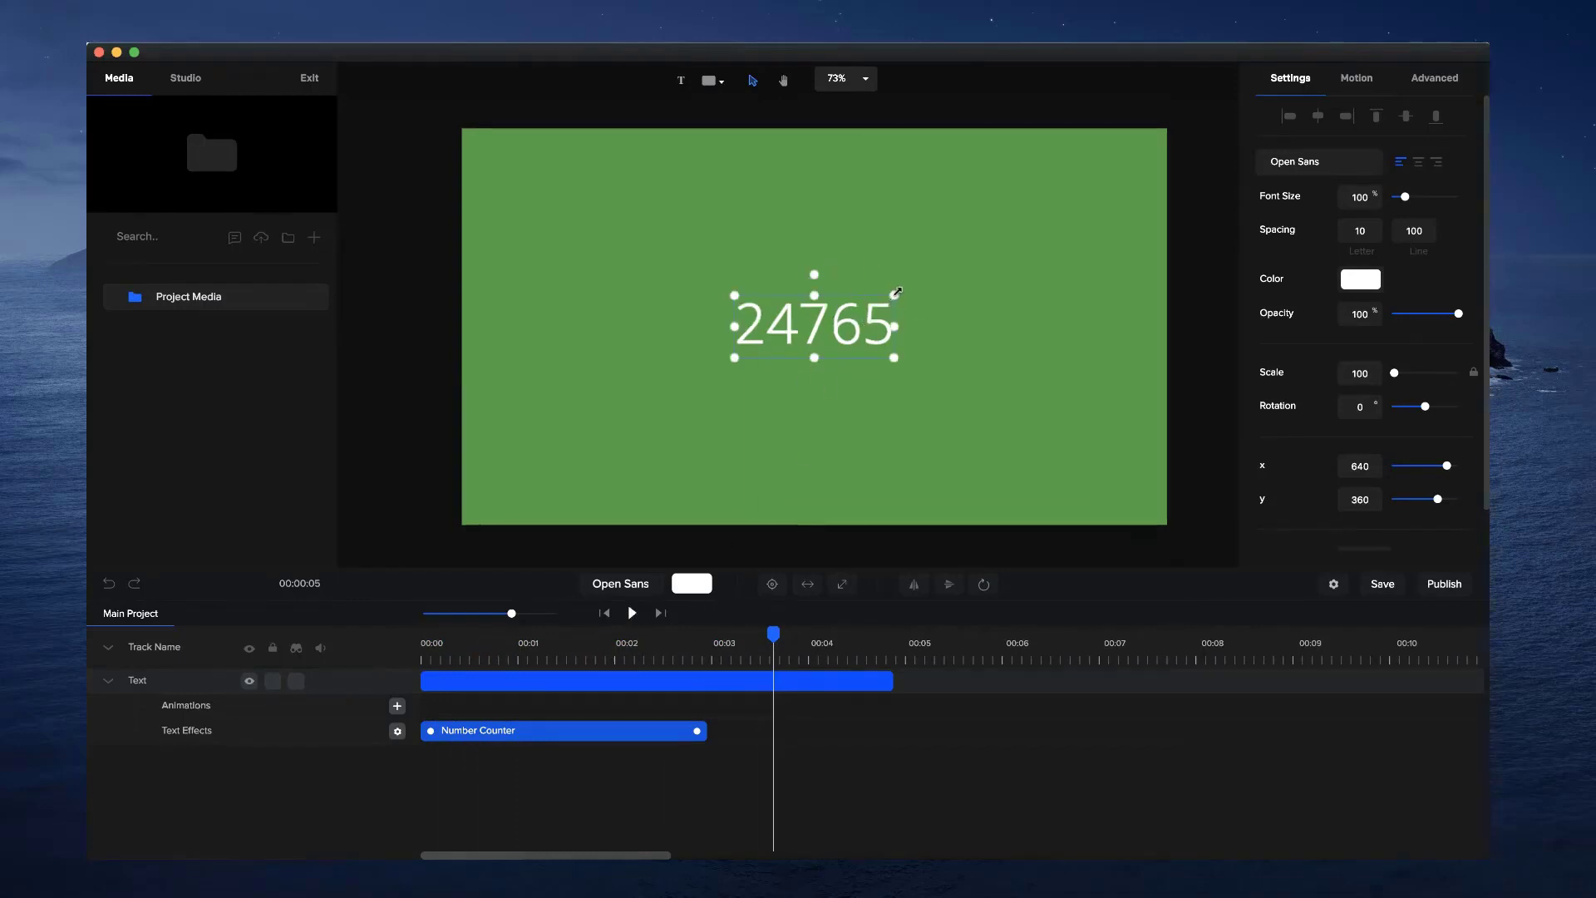
- Enlarge the 24765 number, set its font to Bebas Neue, centre it, and replay
drag(894, 295, 1106, 212)
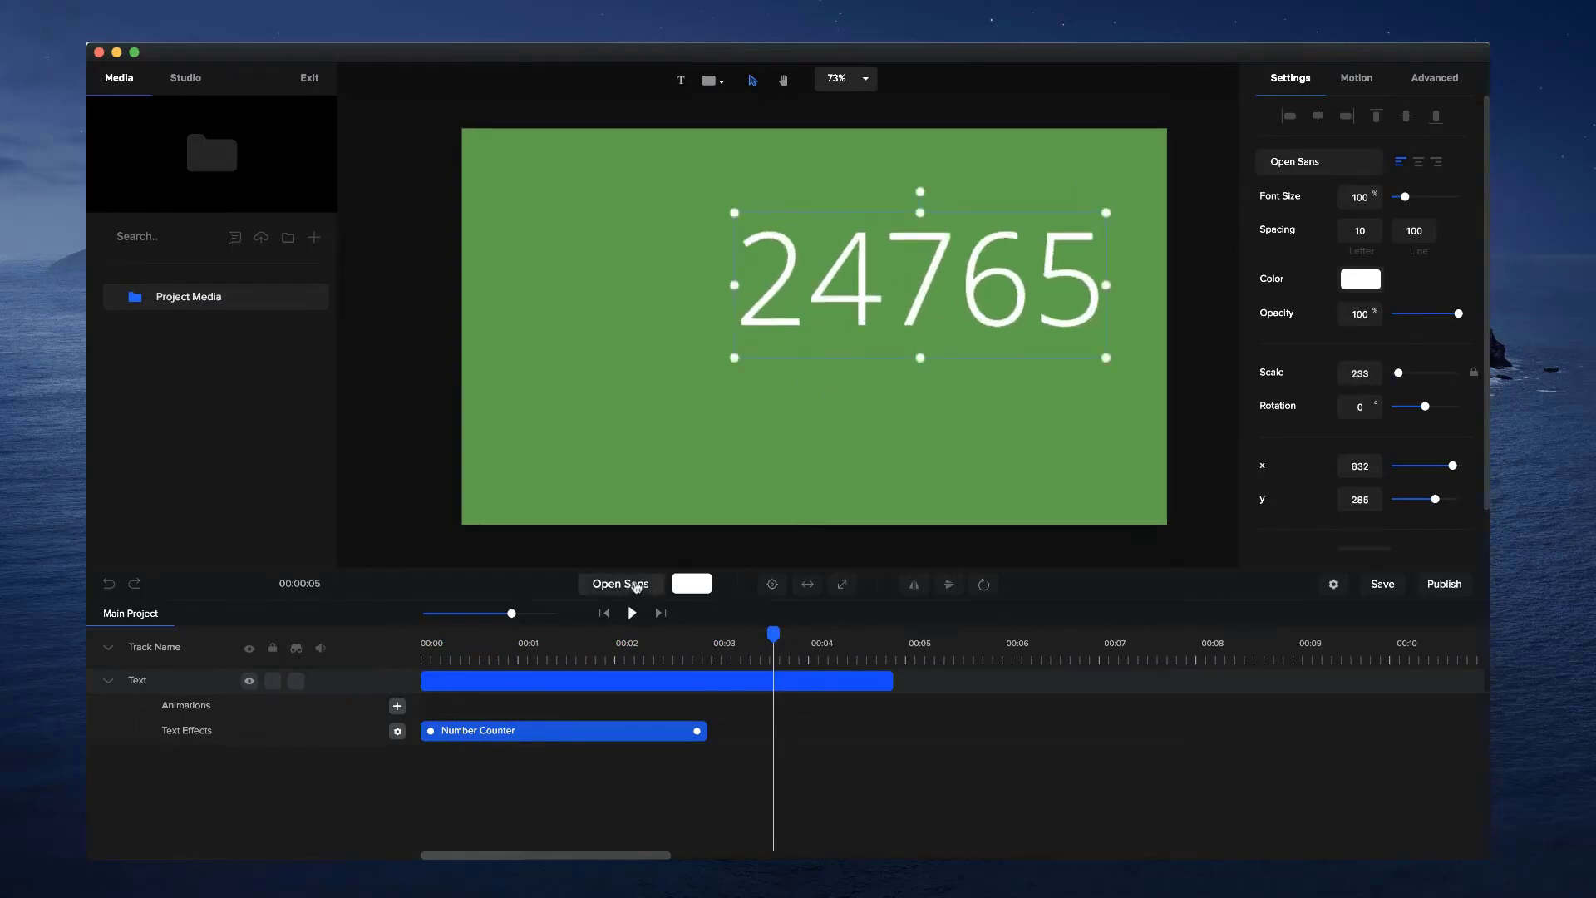
click(1295, 162)
click(1277, 199)
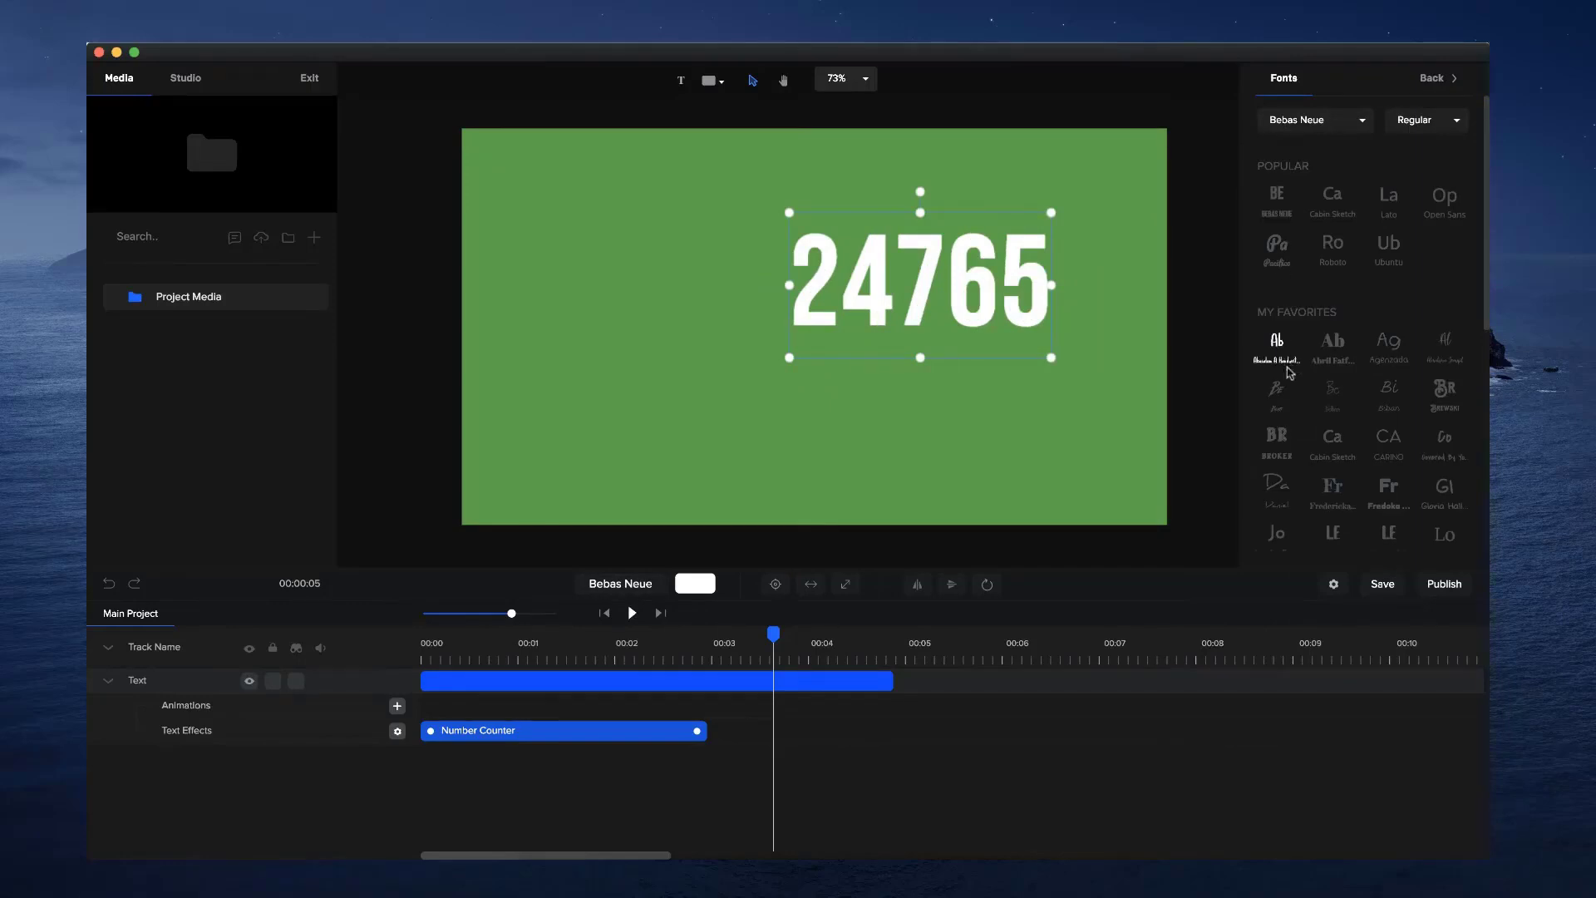
click(775, 584)
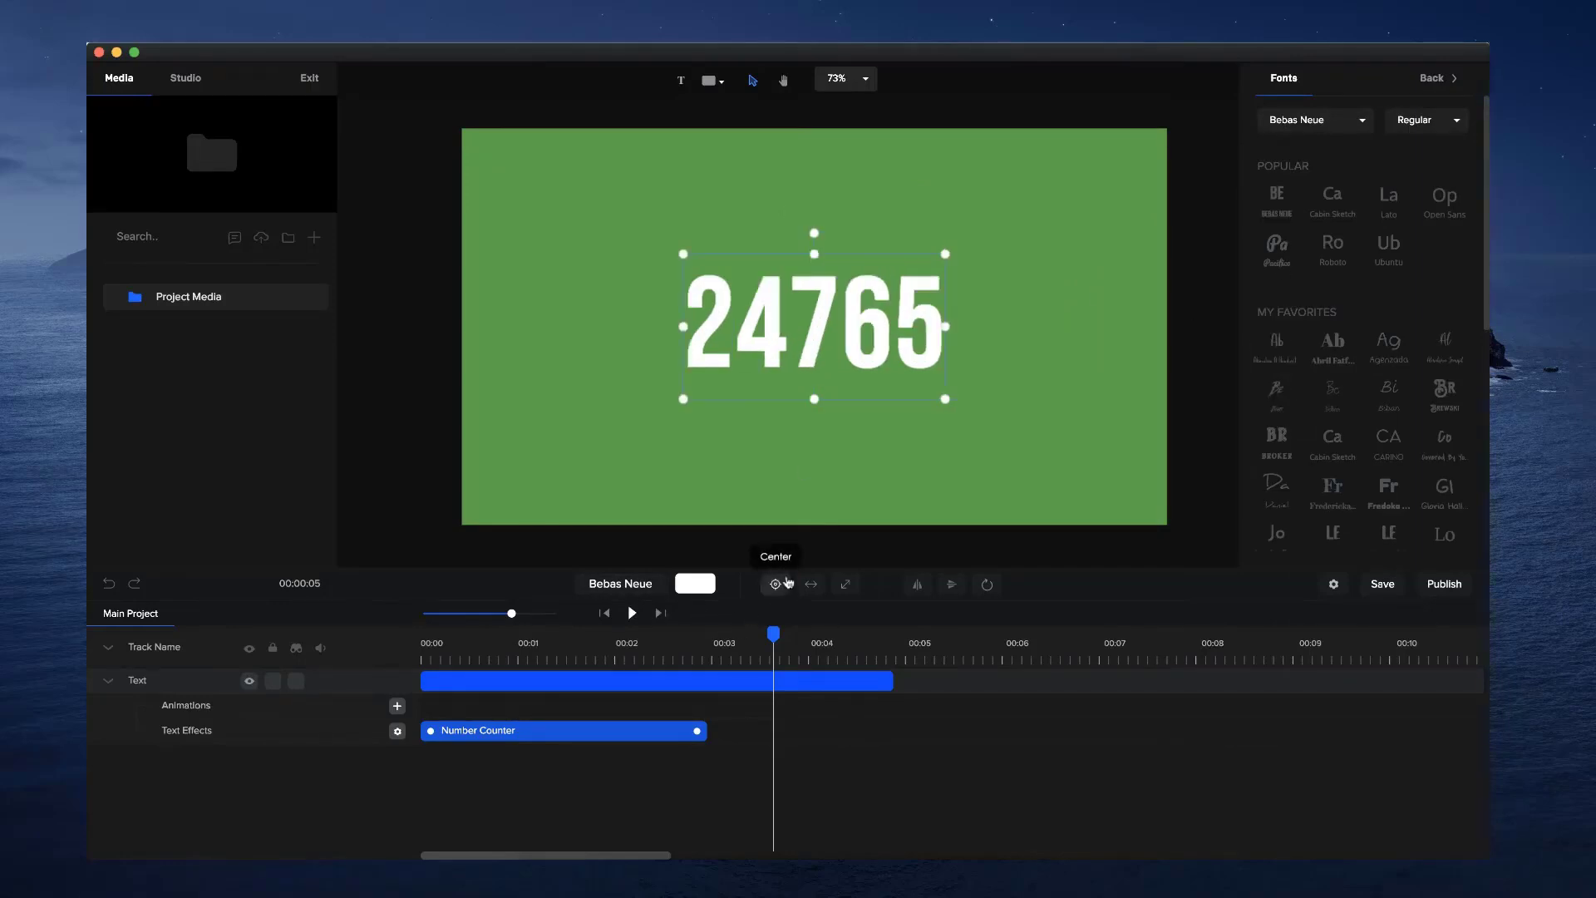
click(604, 612)
click(630, 615)
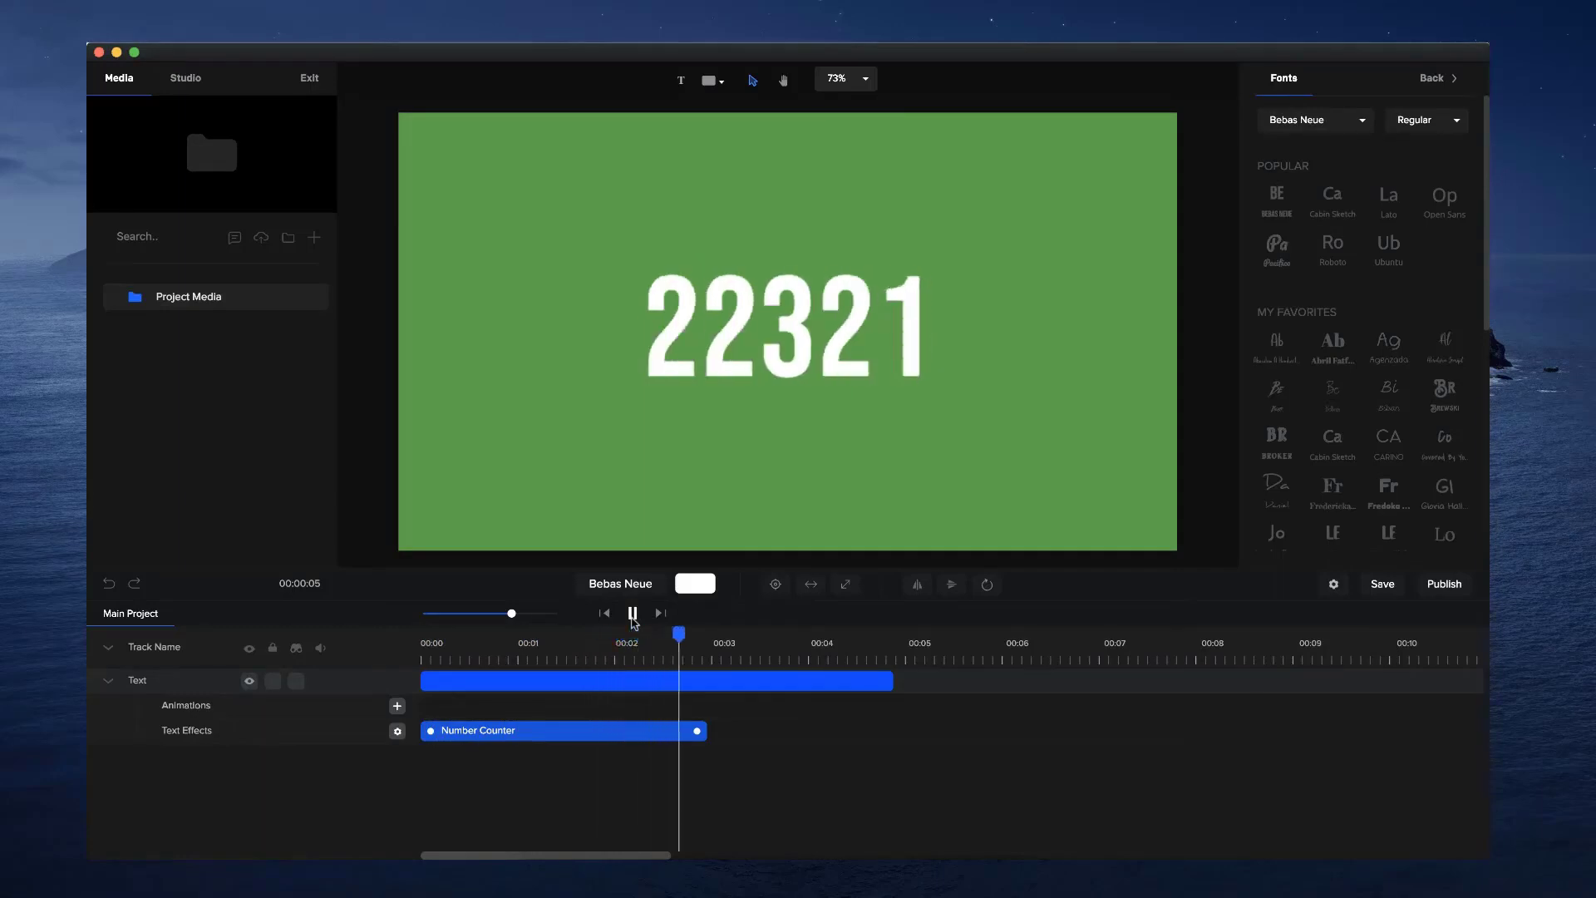
click(786, 332)
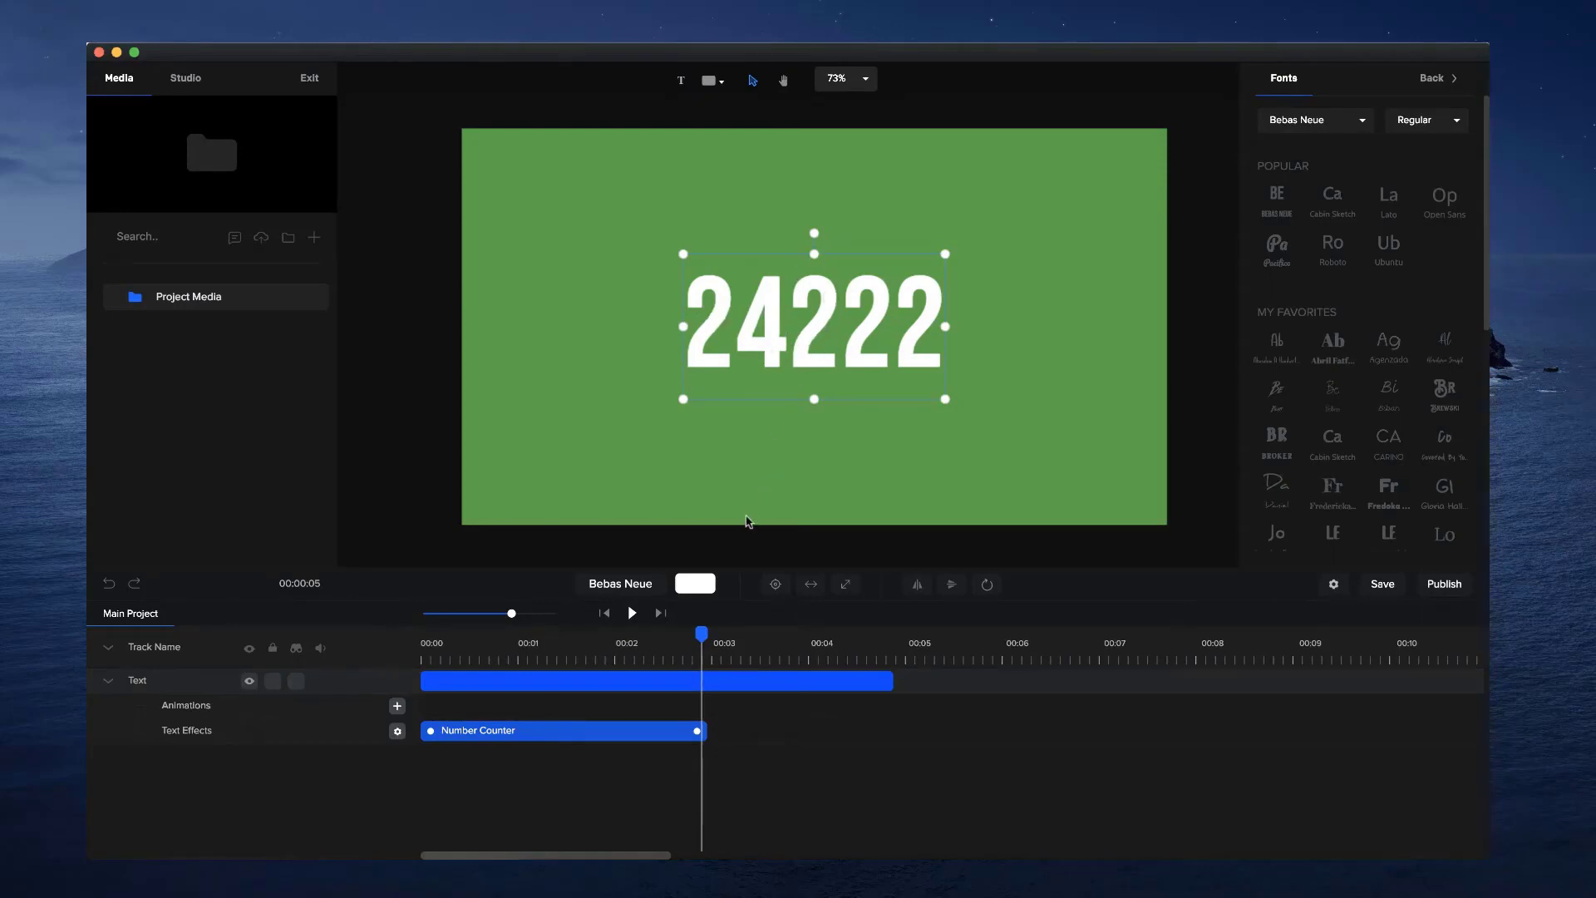
- Delete the counter text layer and return the playhead to the start
click(627, 681)
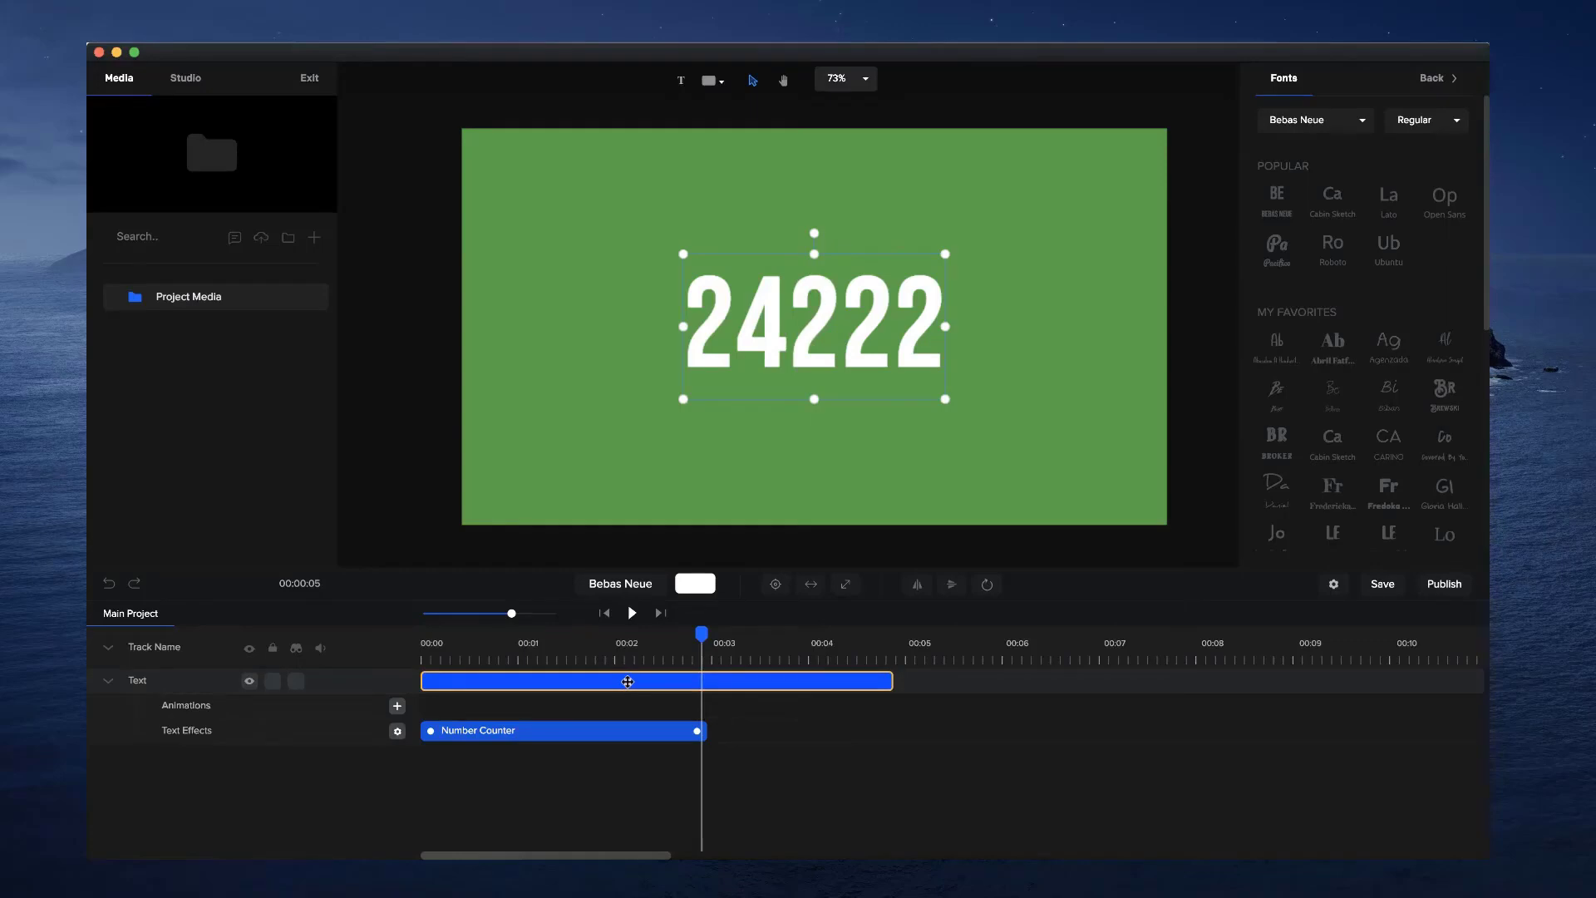
key(Delete)
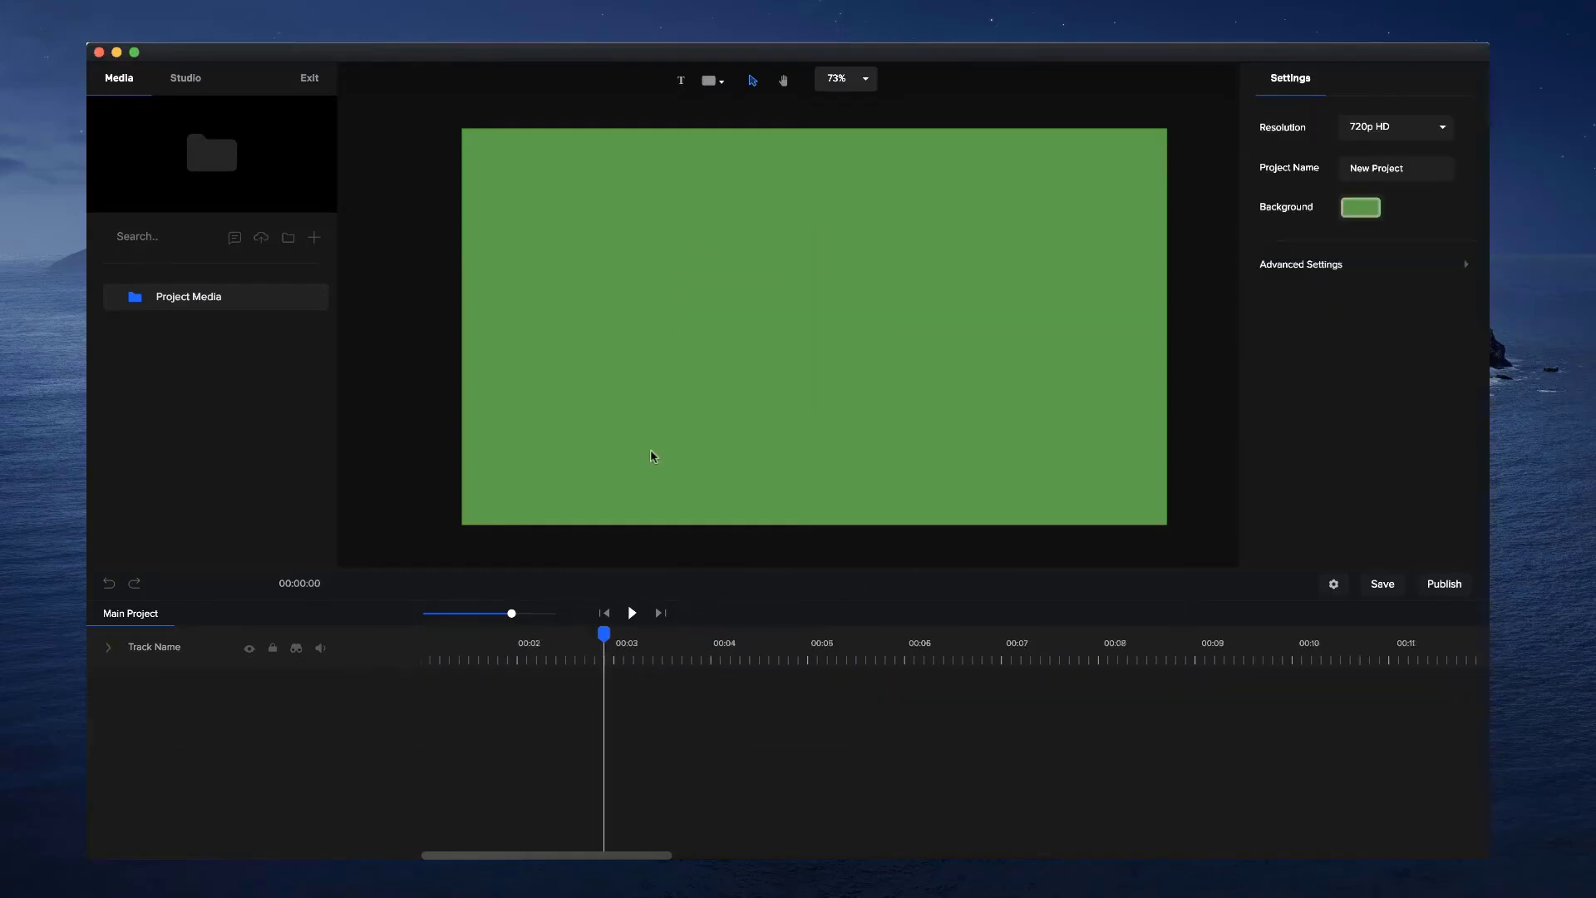
click(606, 613)
- Add a new text layer and retype it as 'THIS IS COOL'
click(683, 86)
drag(851, 360, 825, 341)
double_click(825, 340)
key(ctrl+a)
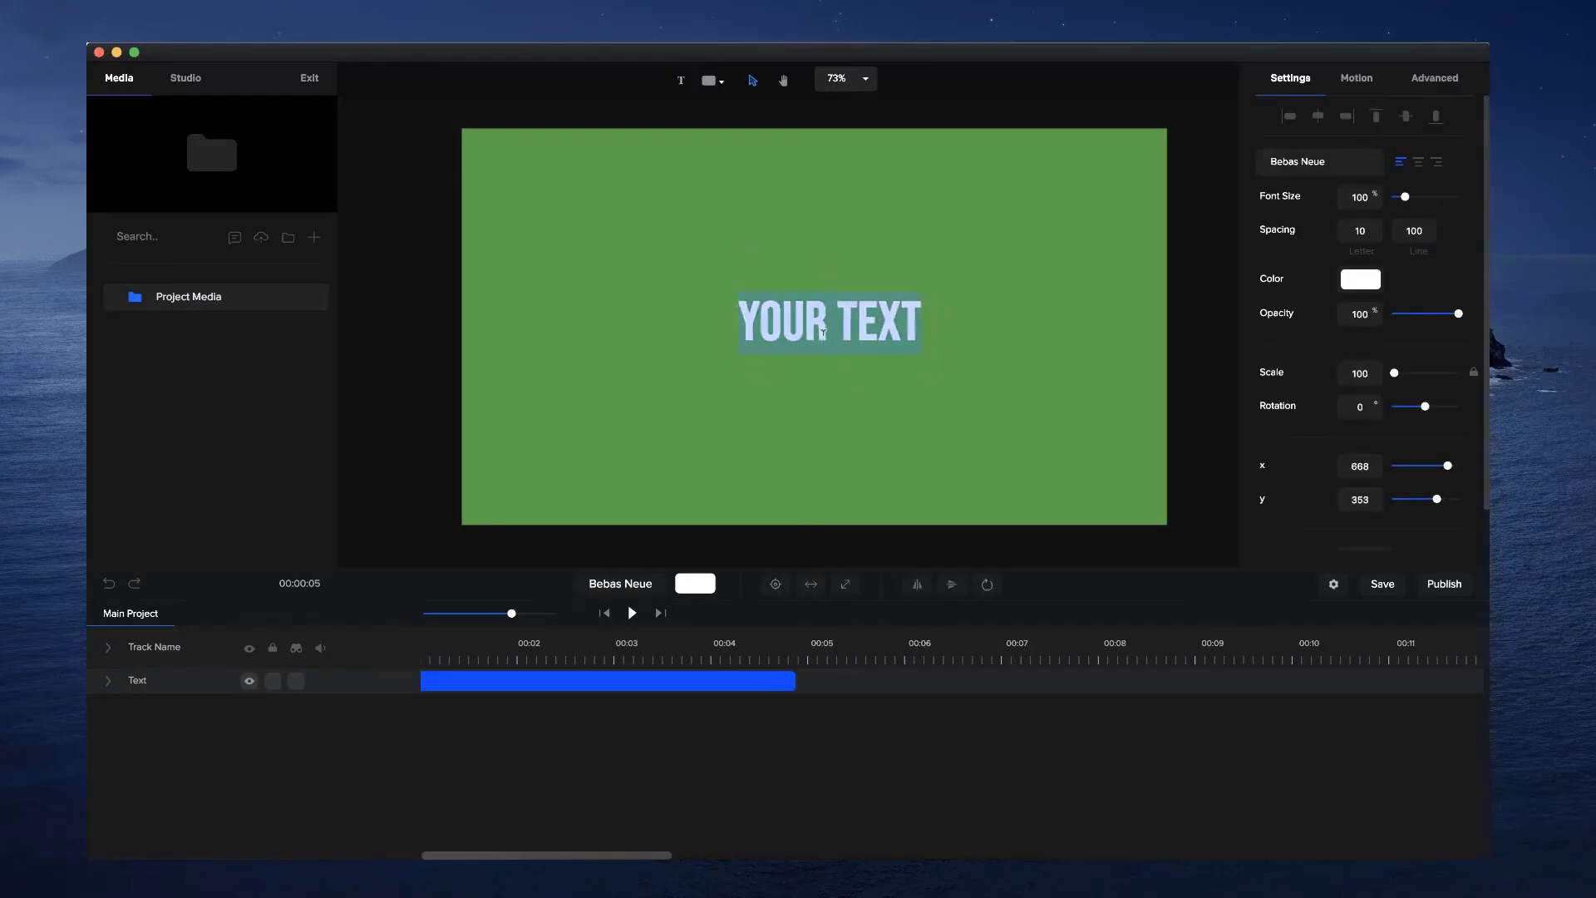
text(THIS IS COOL)
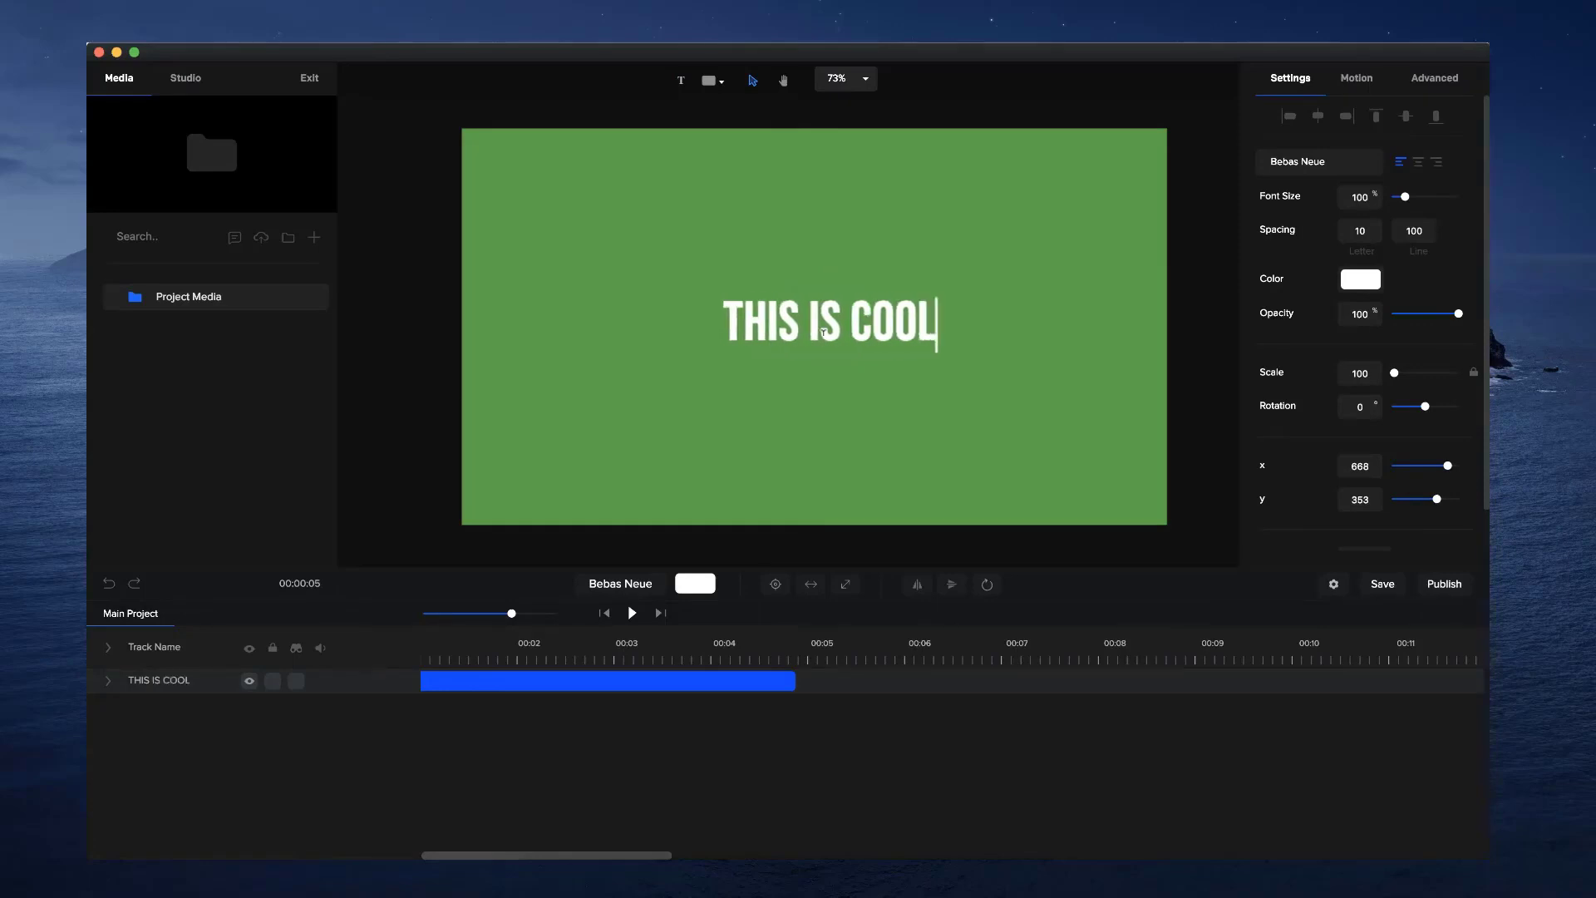
click(847, 371)
- Enlarge the THIS IS COOL text to scale 152 and centre it at 640, 360
click(760, 352)
drag(722, 356, 618, 396)
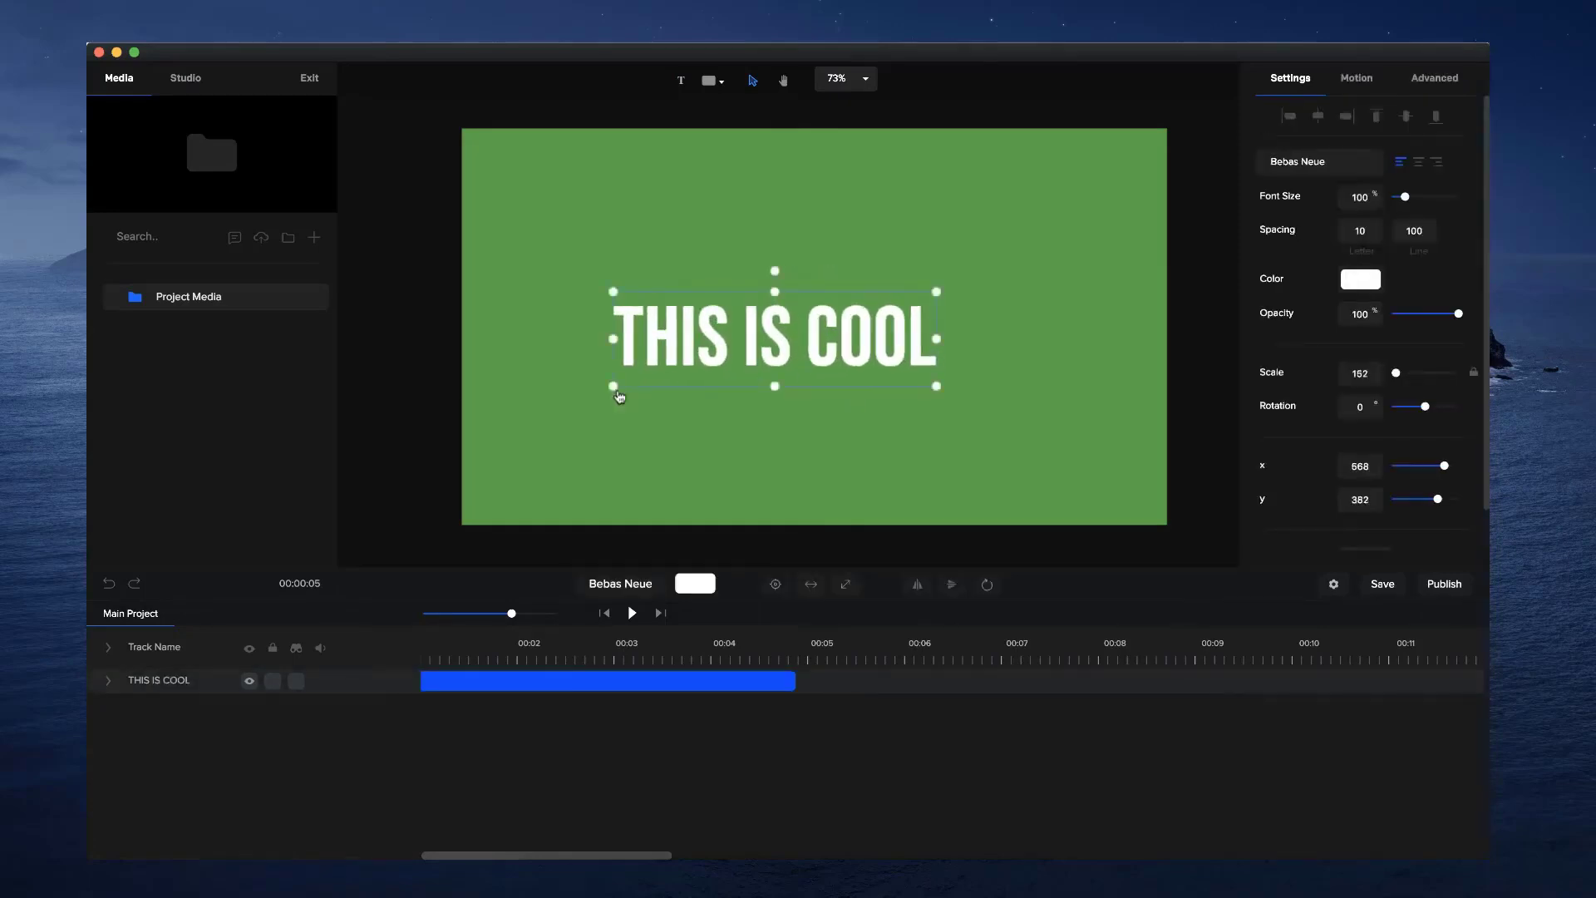
click(774, 584)
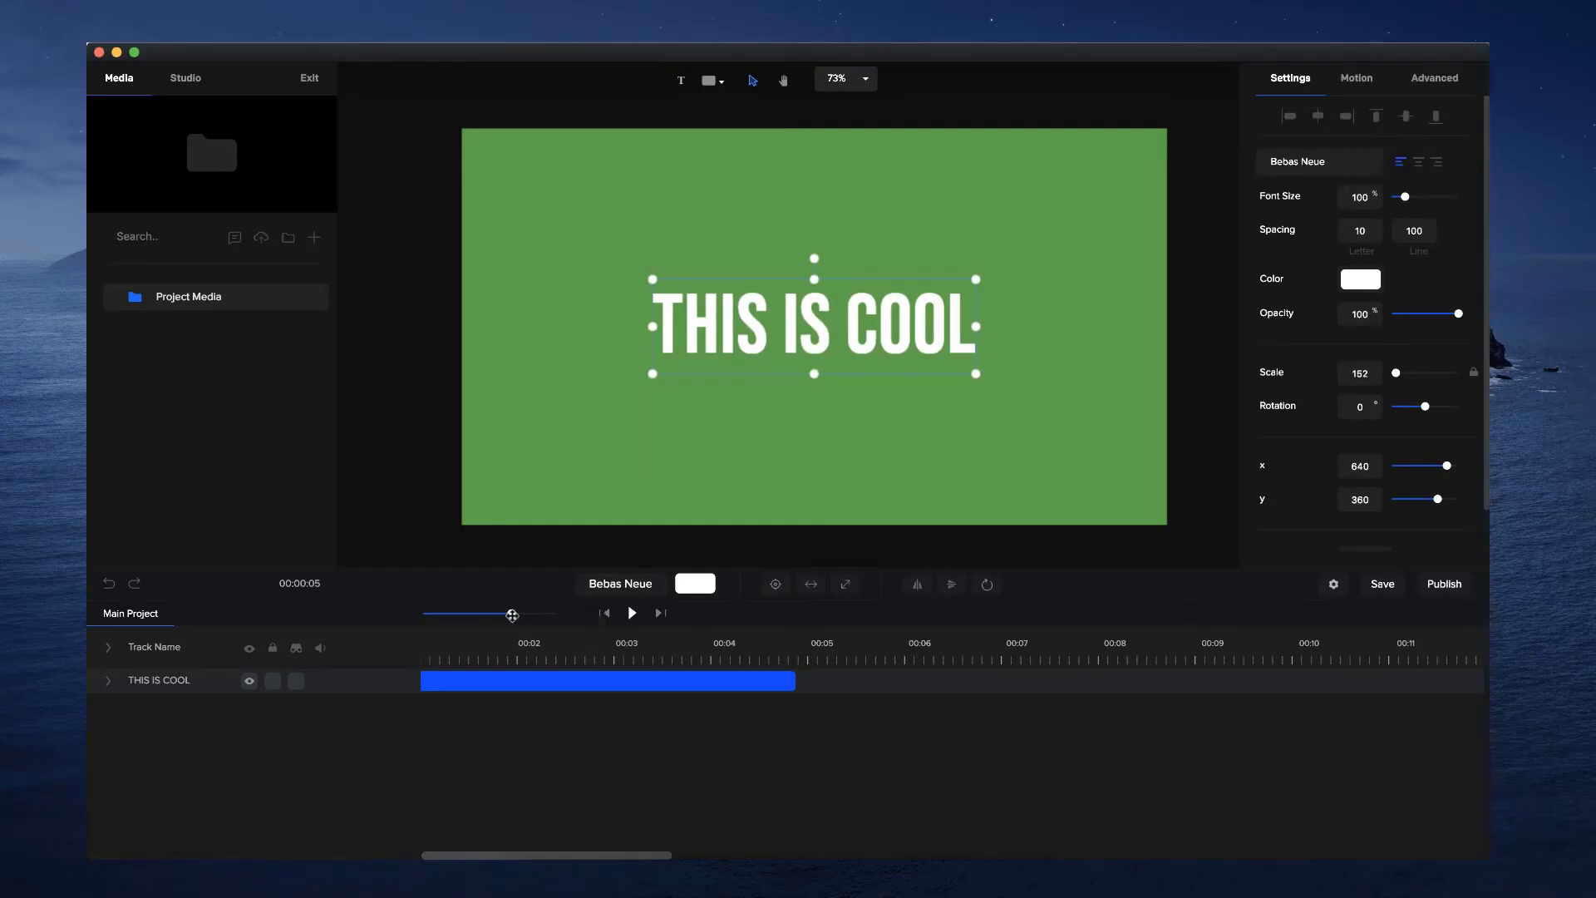
drag(511, 613, 538, 613)
drag(538, 669, 386, 690)
click(497, 681)
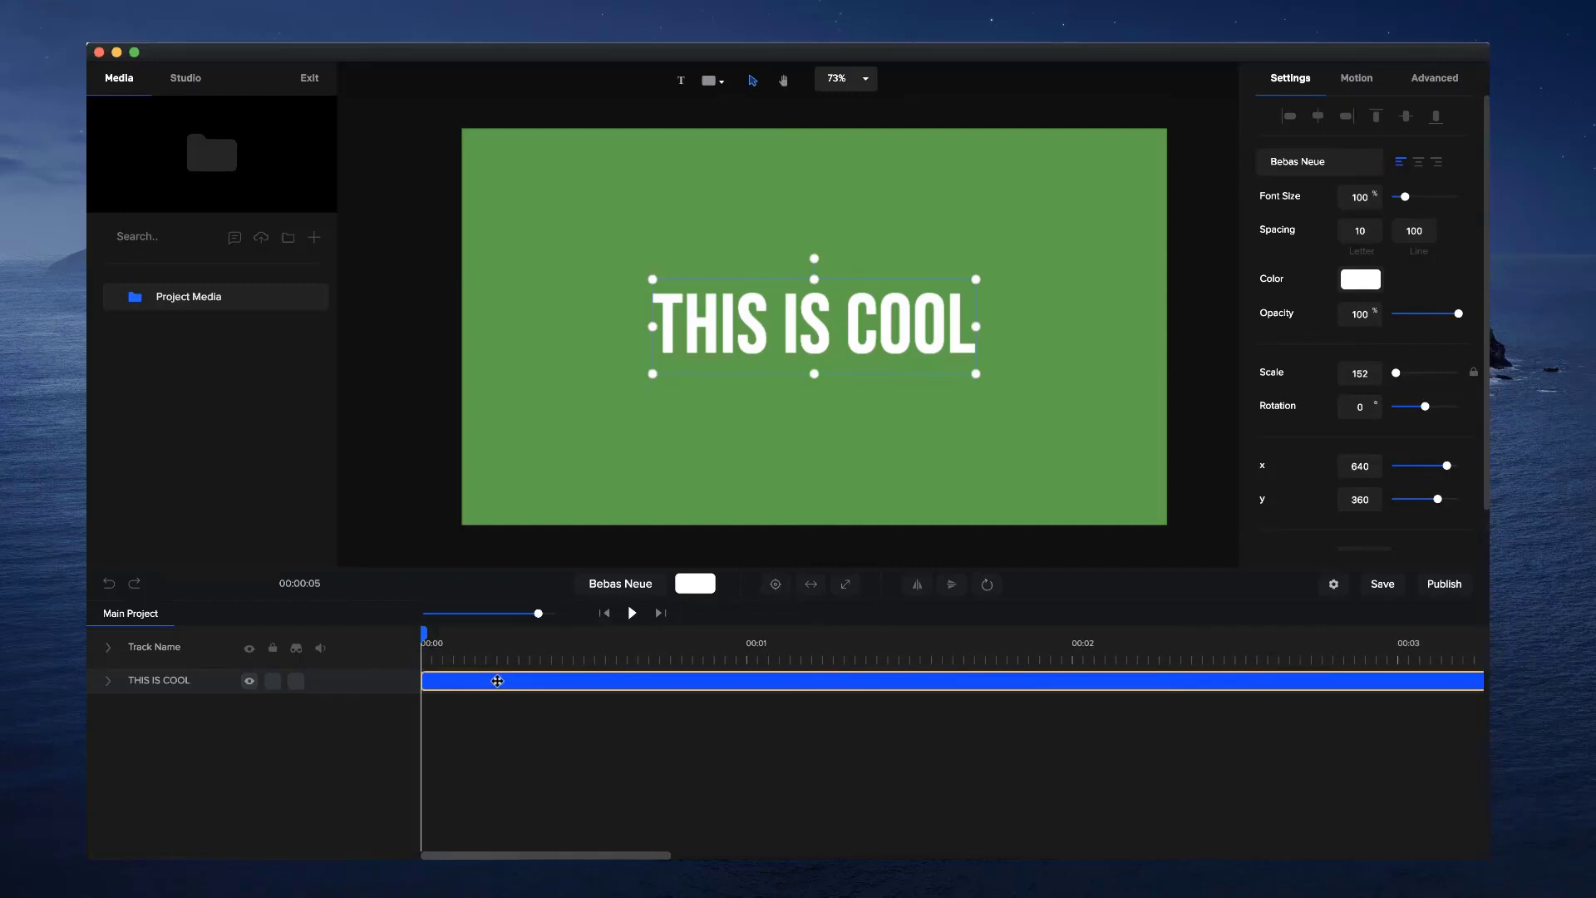
- Add a Random Characters effect to THIS IS COOL and preview the scramble
click(108, 680)
click(396, 731)
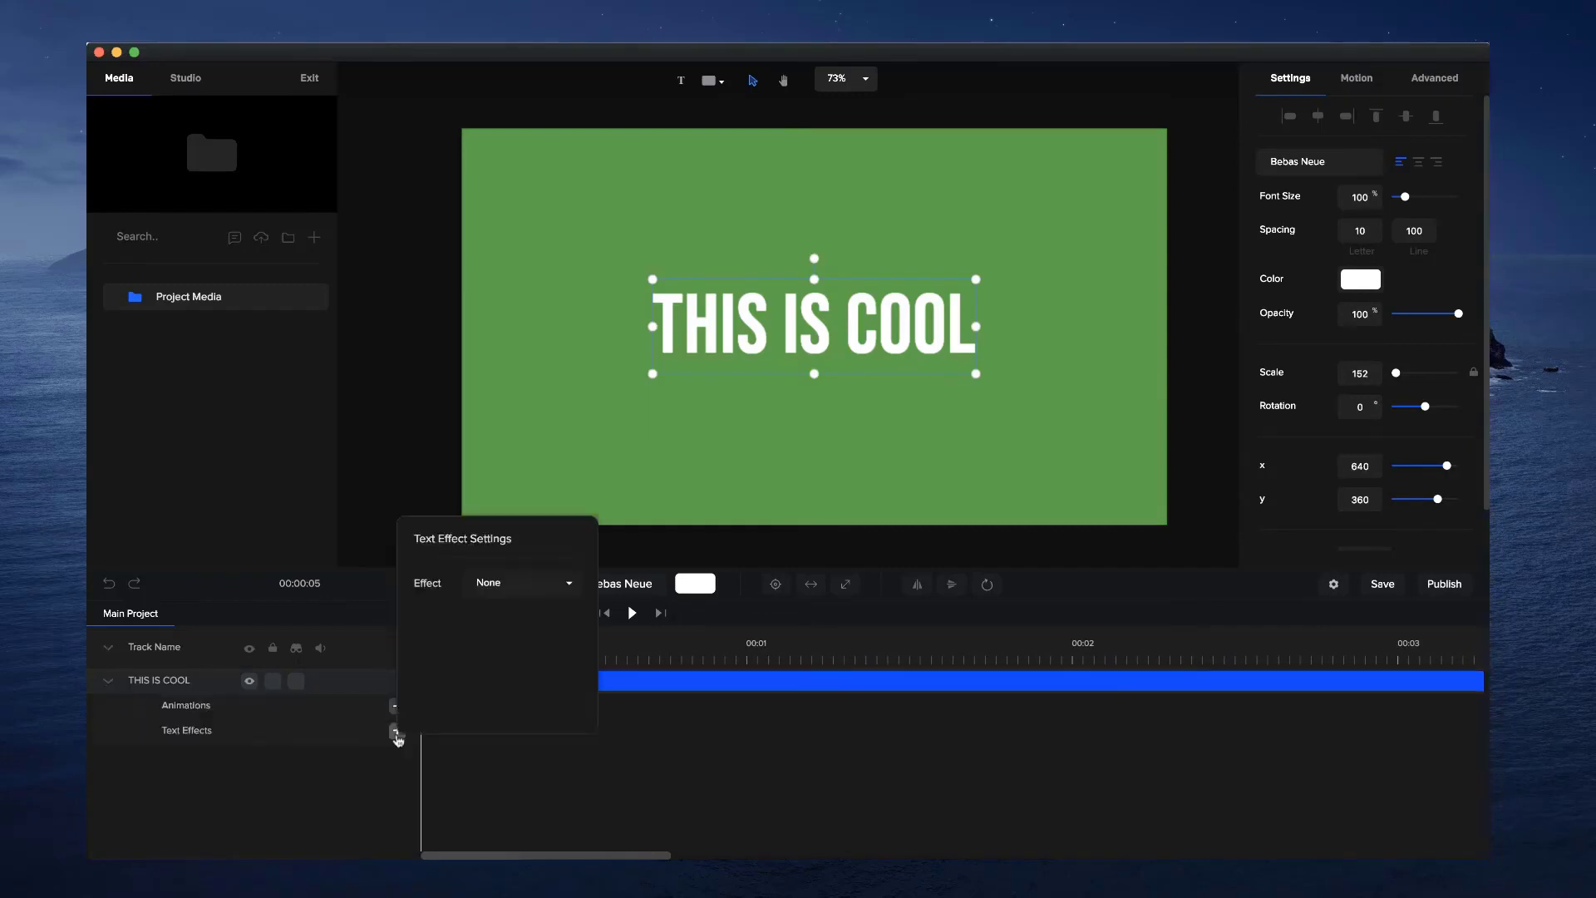
click(551, 582)
click(522, 676)
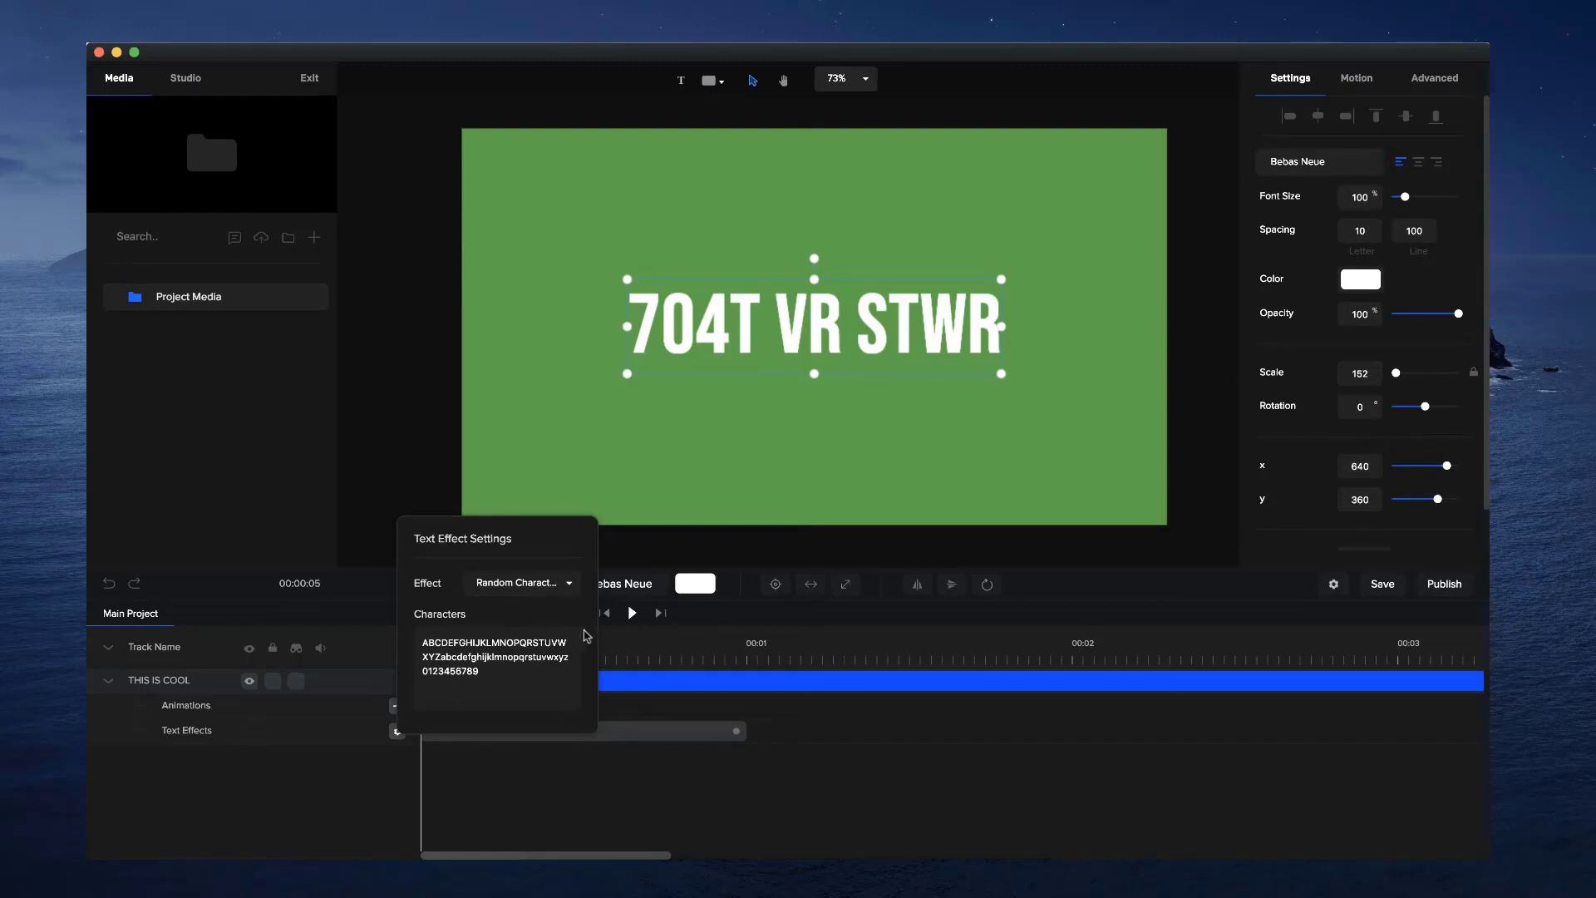
click(529, 766)
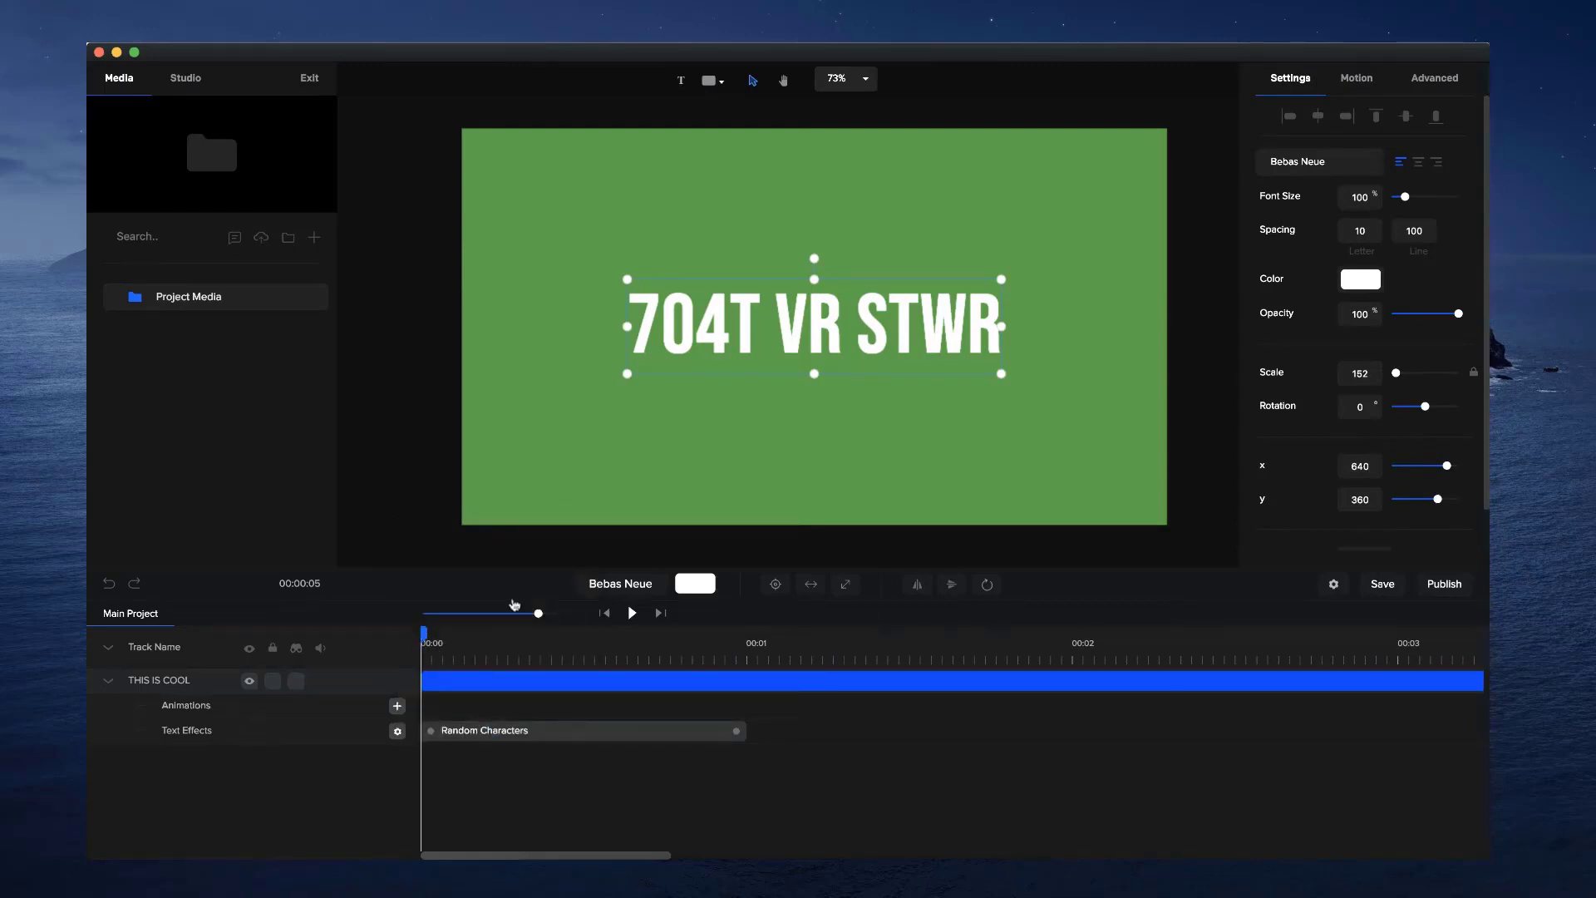
click(633, 614)
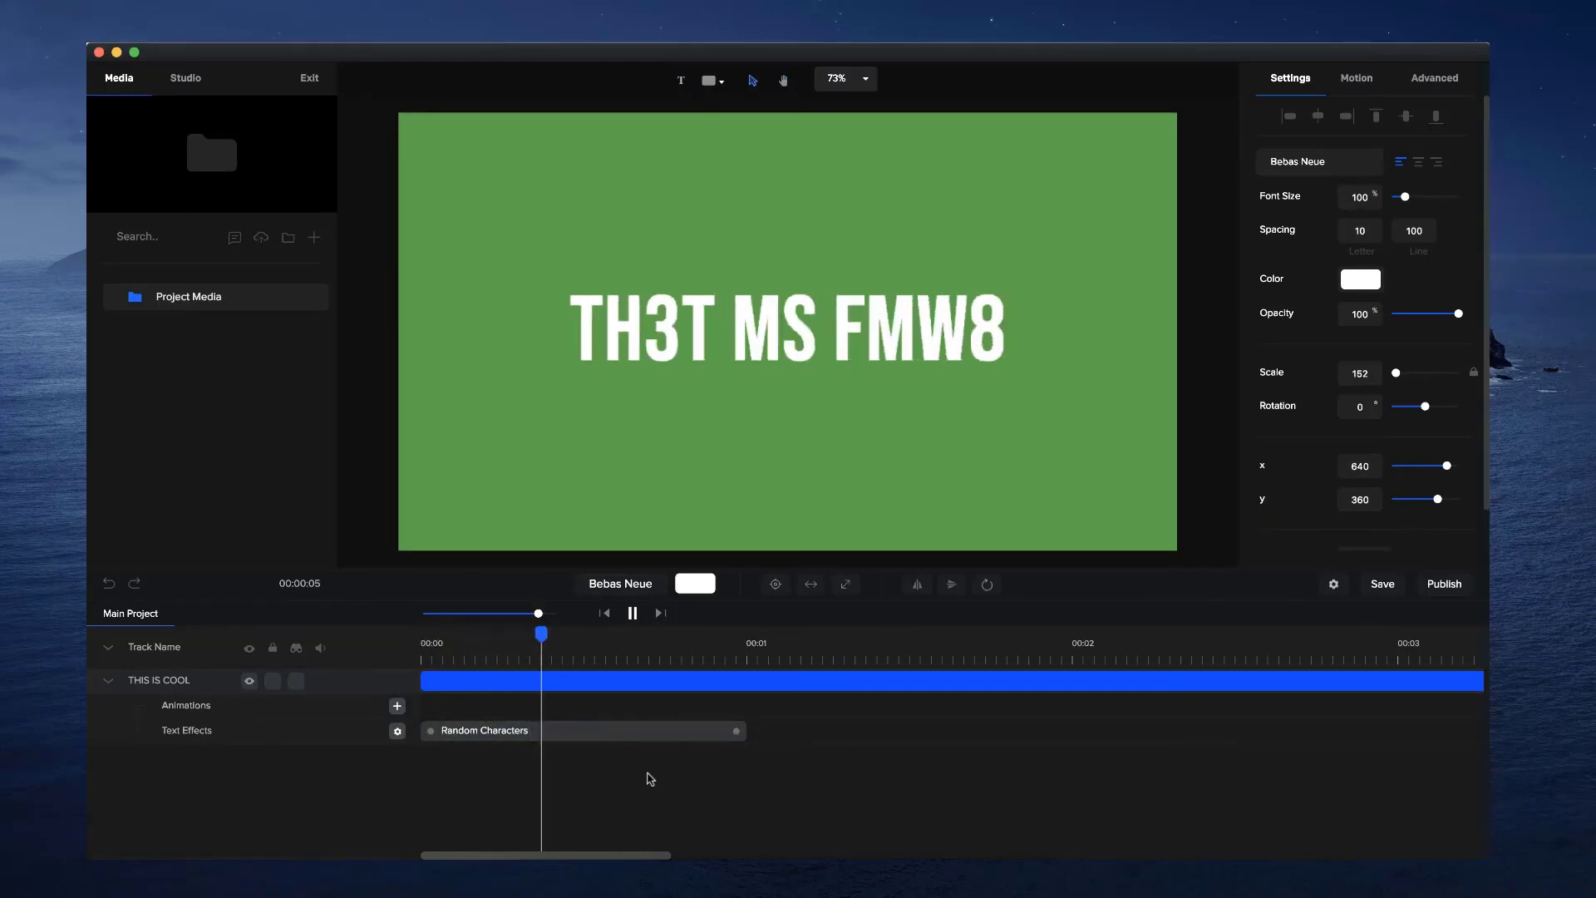
key(space)
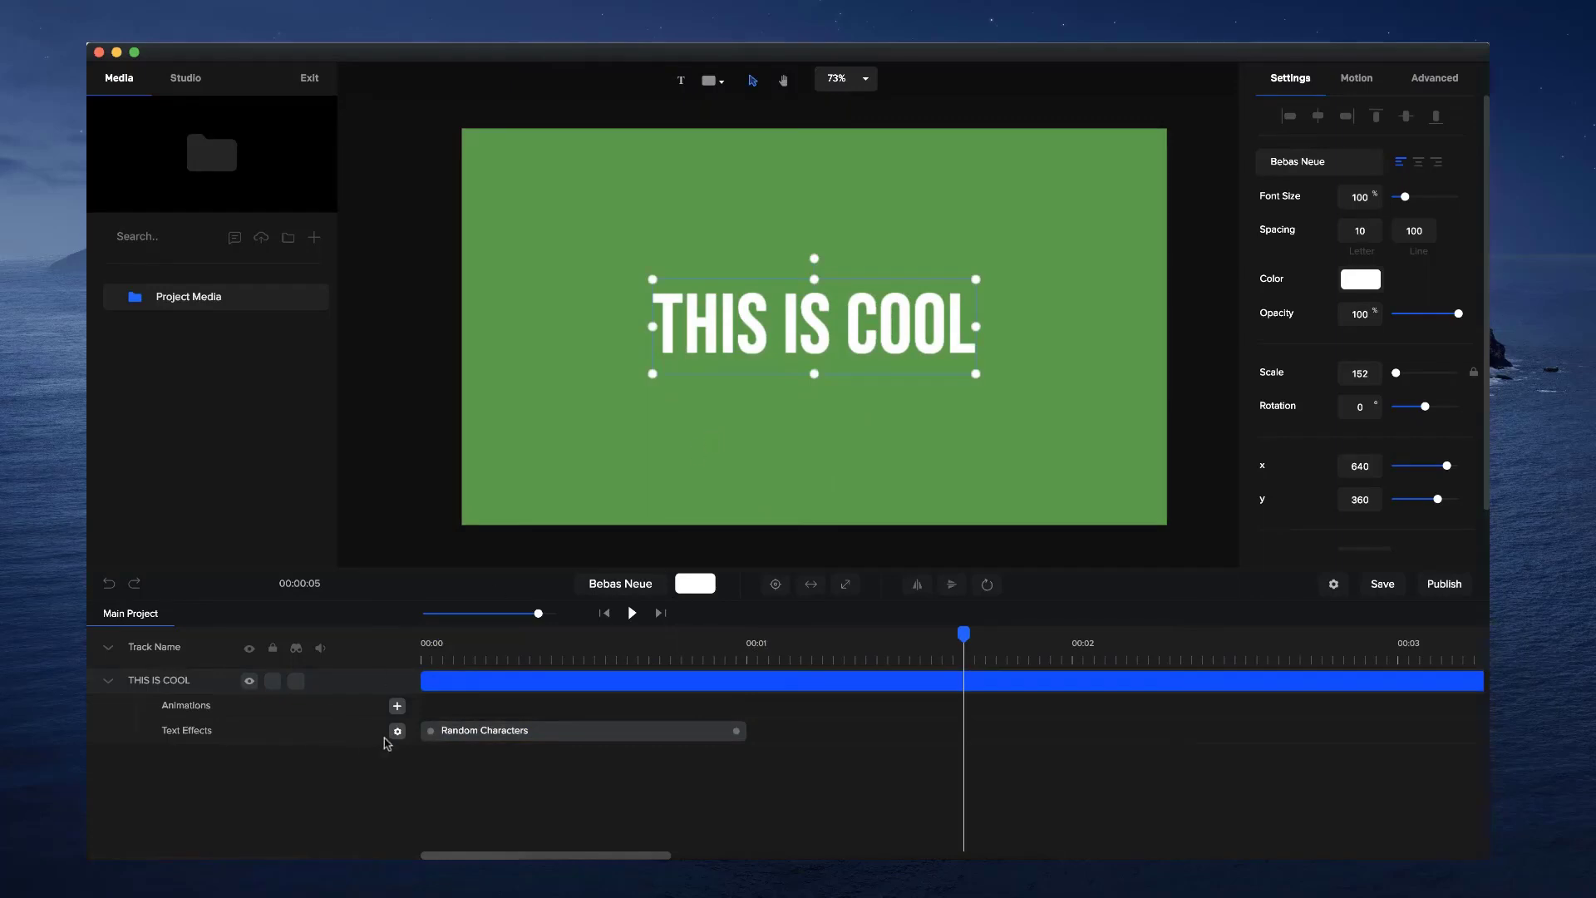
- Replace the Random Characters character set with '%' and preview the result
click(490, 731)
click(397, 731)
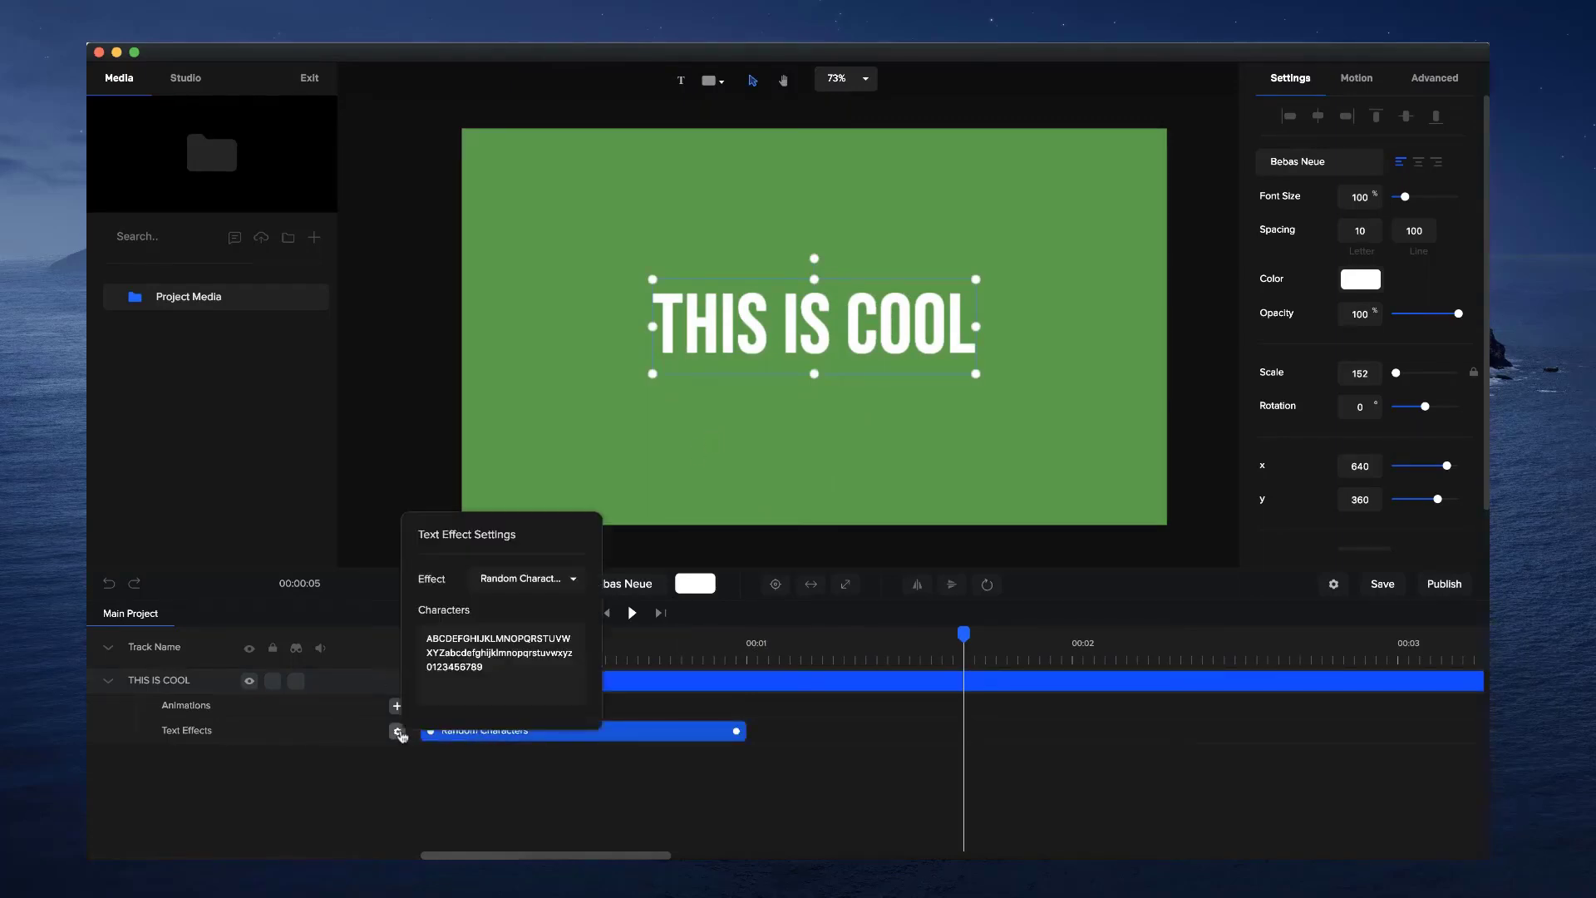
click(513, 667)
drag(513, 667, 434, 633)
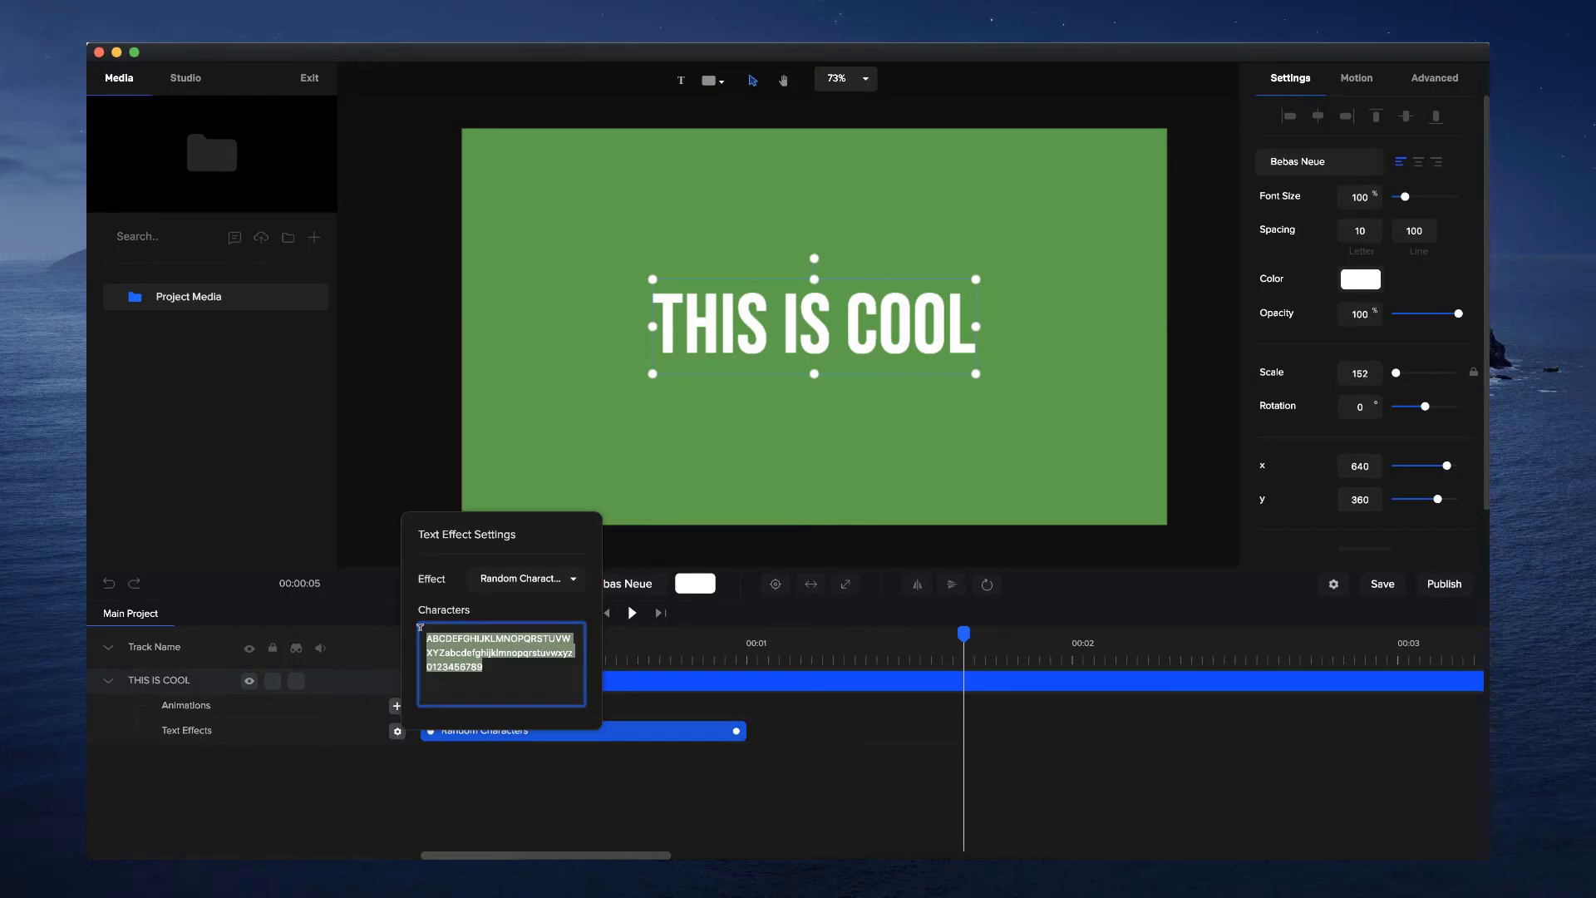
text(%£@&*(^%$£@!^%^(*&T%$%£@)
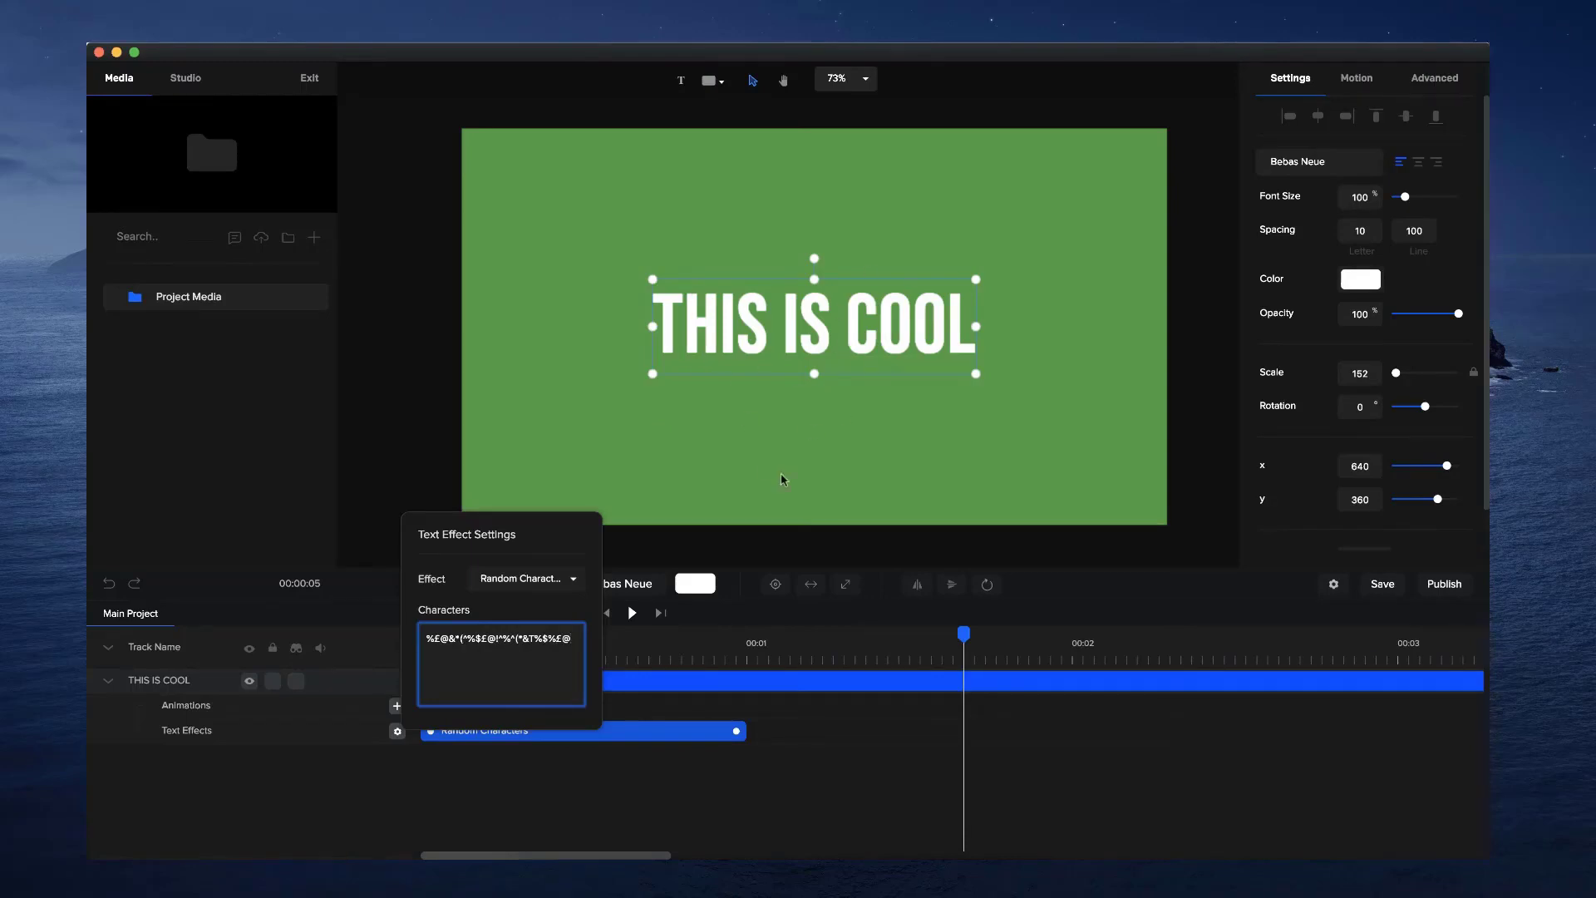
click(781, 480)
click(632, 613)
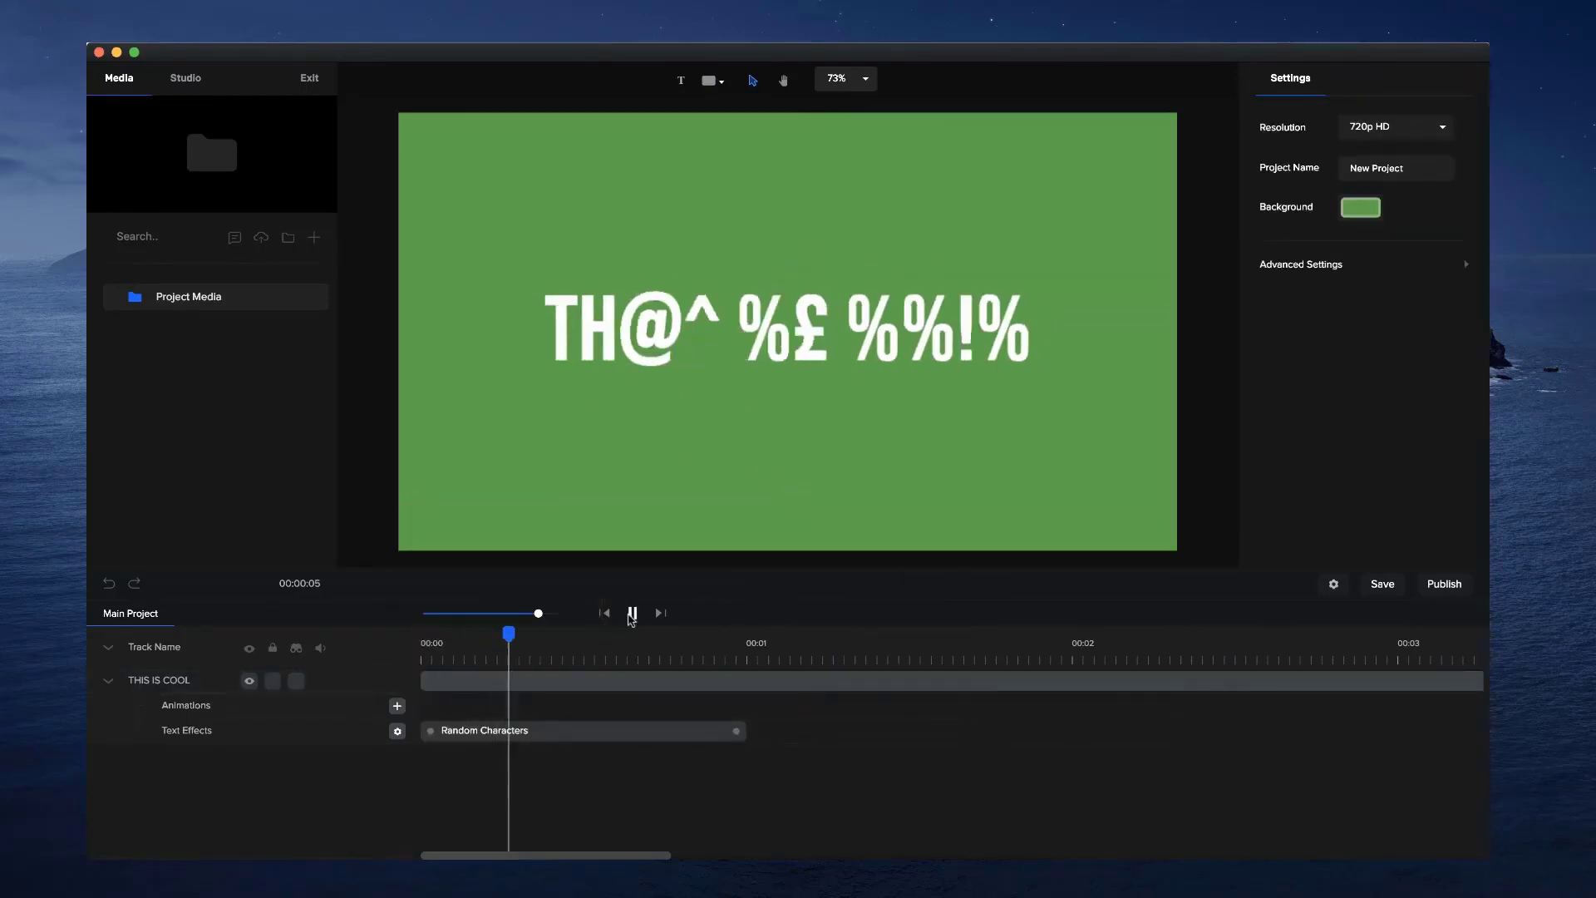
click(632, 613)
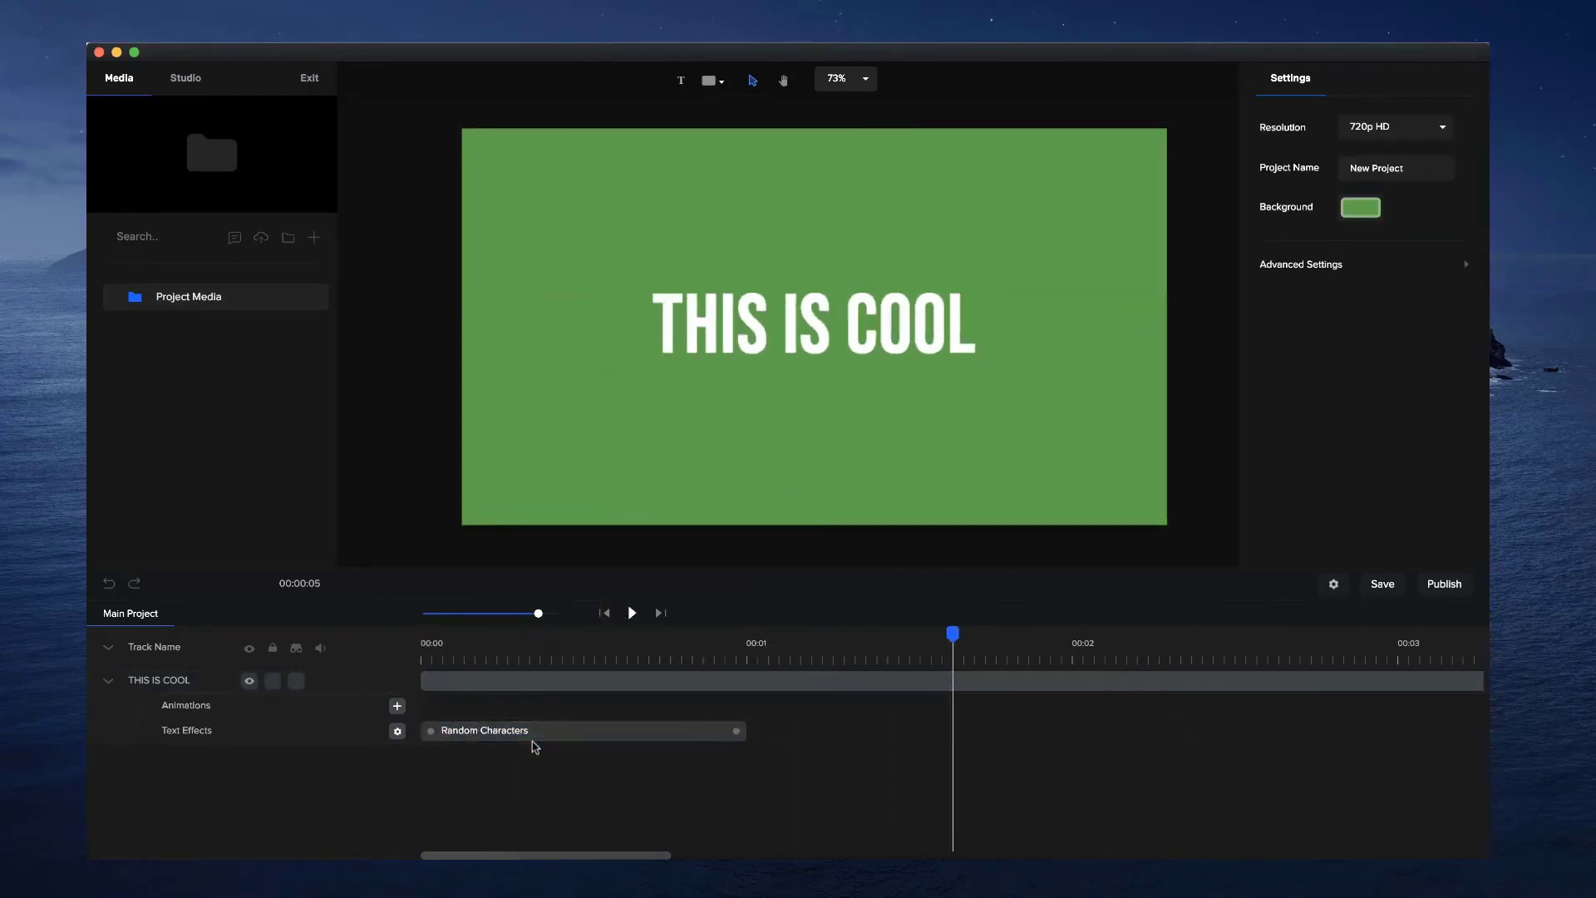
- Change the character set to '187676r6r98w0er0' and replay from the start
click(534, 746)
click(397, 731)
click(492, 615)
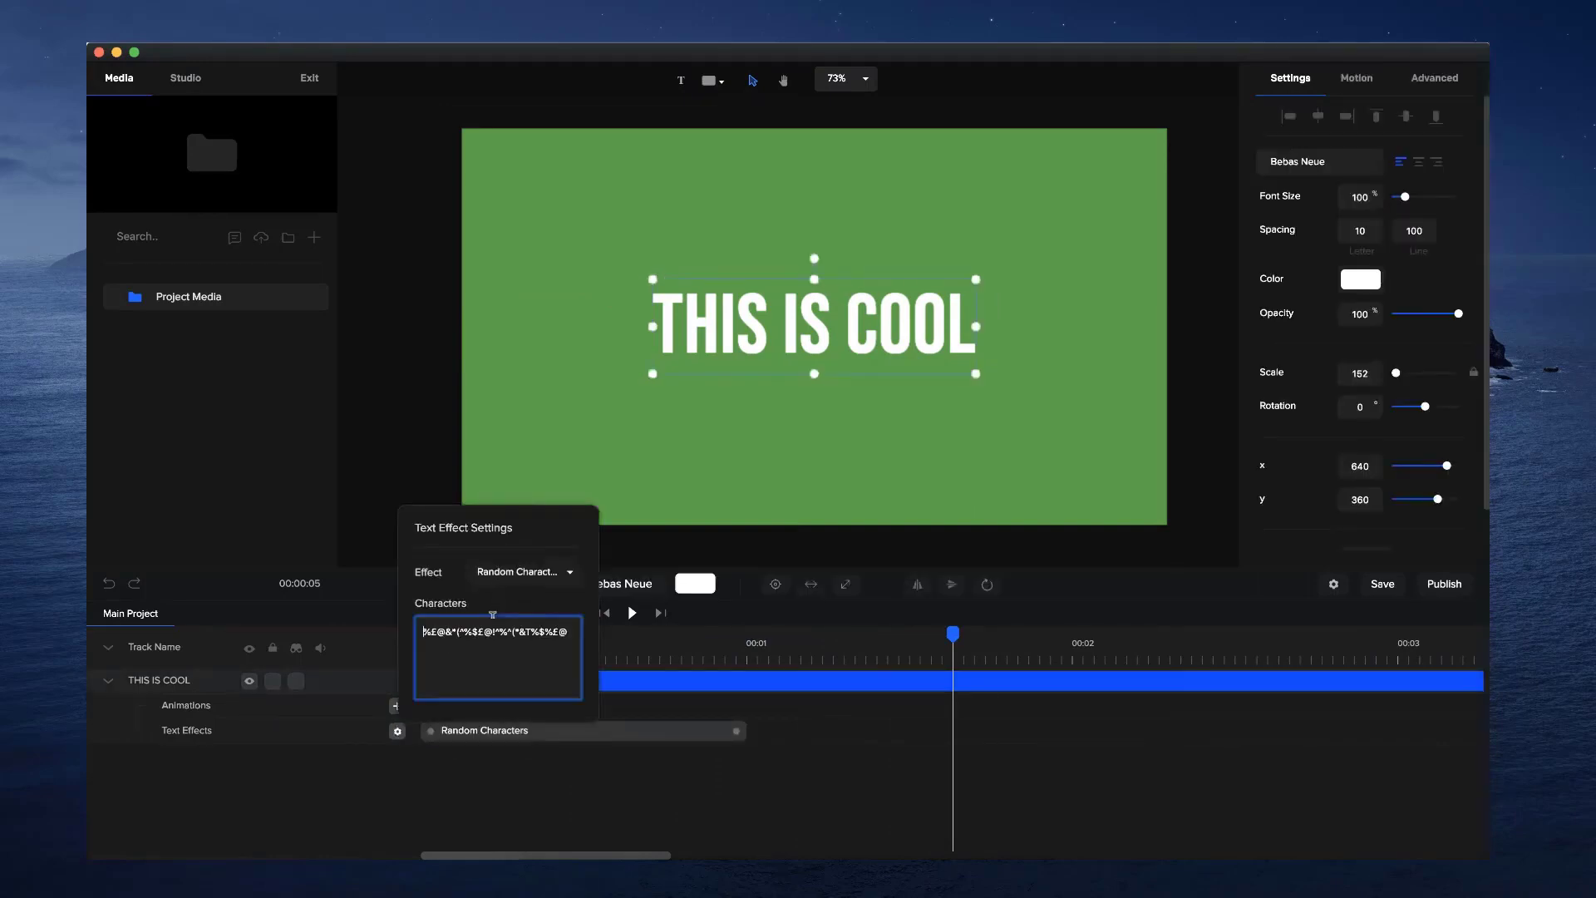
key(super+a)
text(187676r6r98w0er0)
click(551, 739)
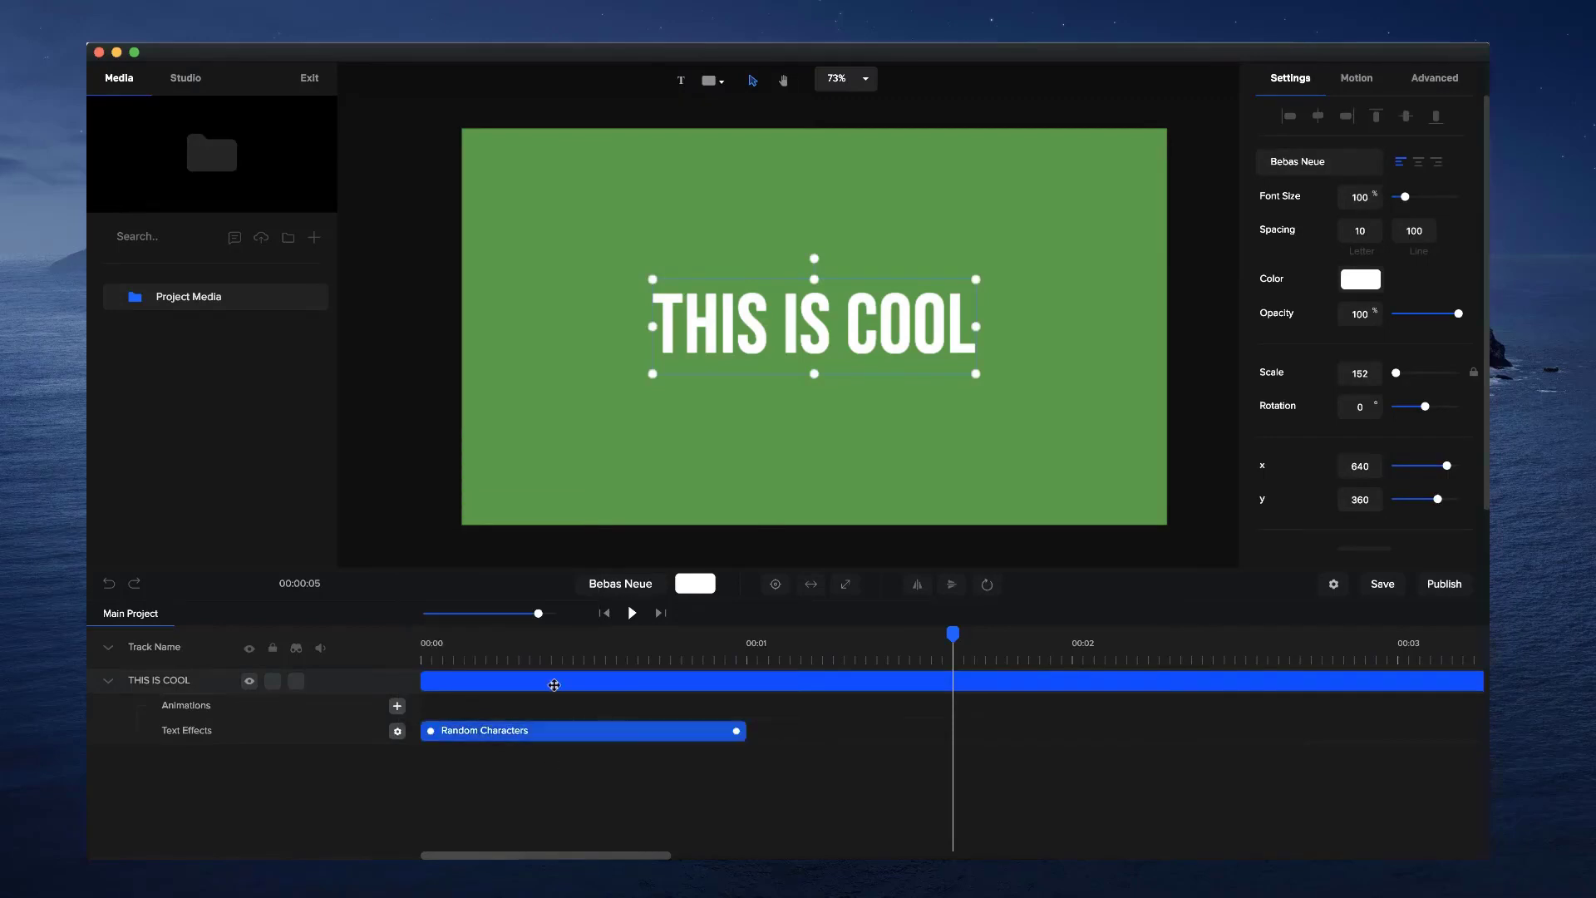
click(607, 614)
click(631, 616)
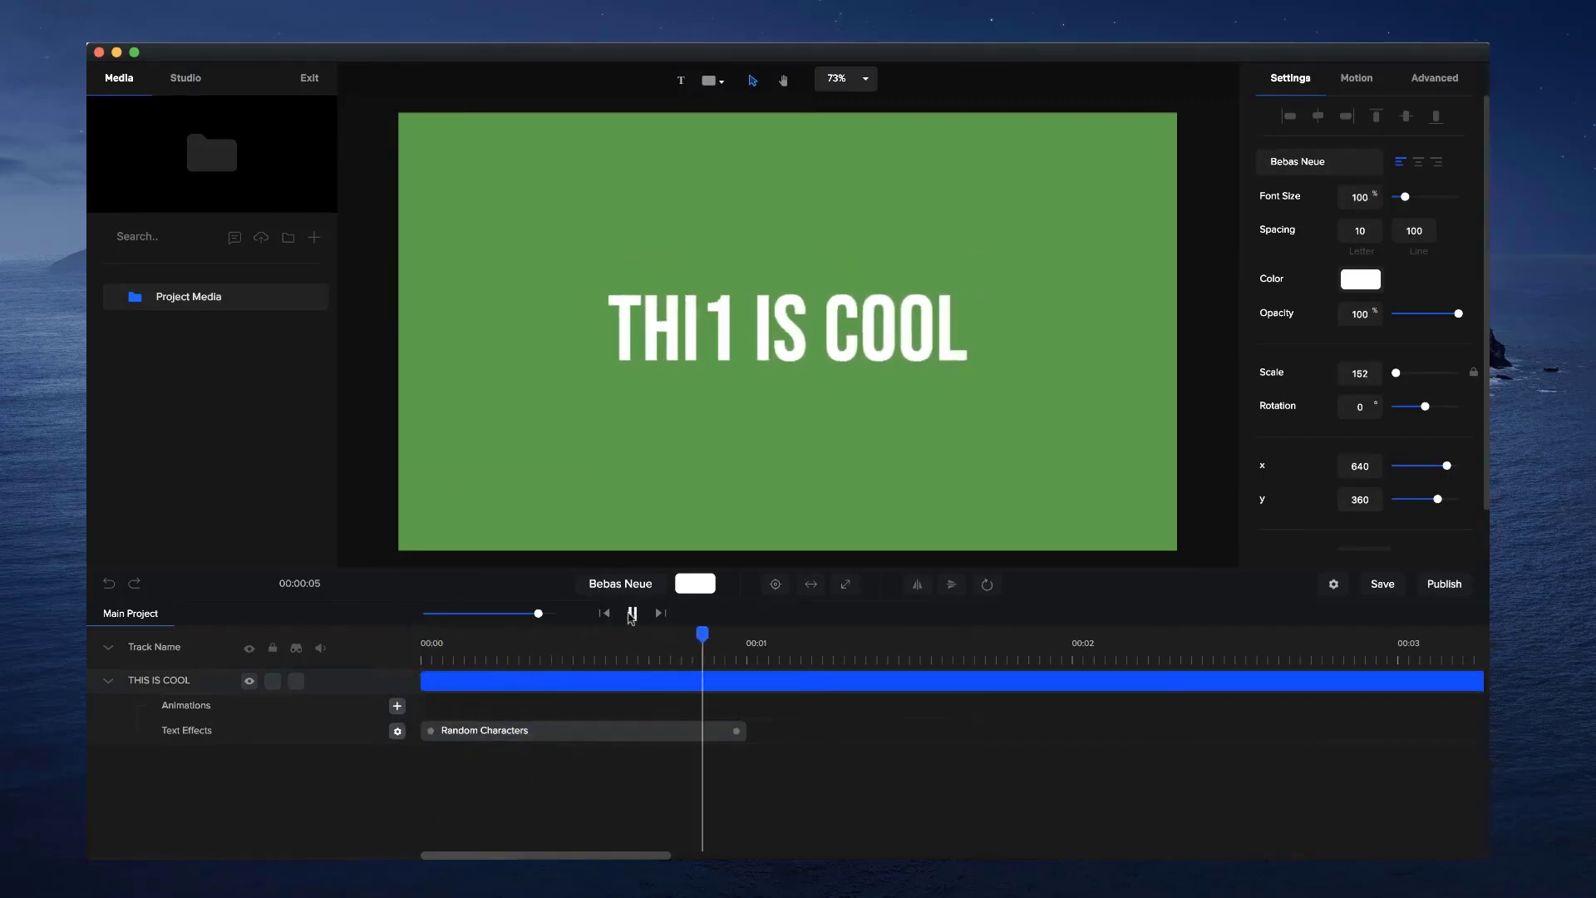
- Turn the text's Right to Left setting on
scroll(857, 381, down, 2)
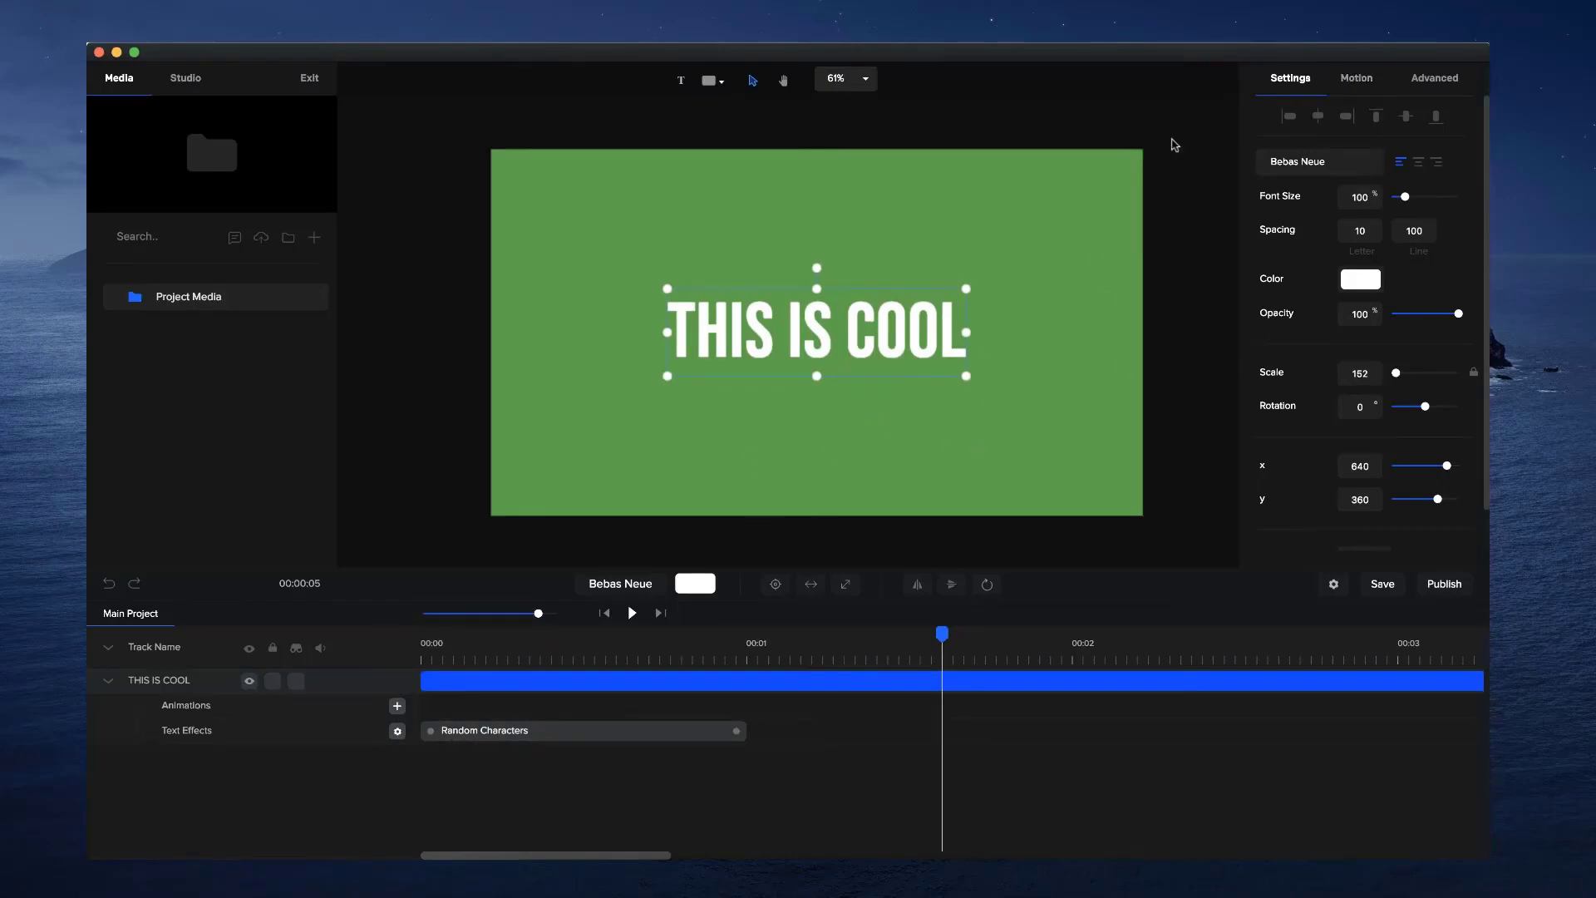
scroll(1301, 252, down, 1)
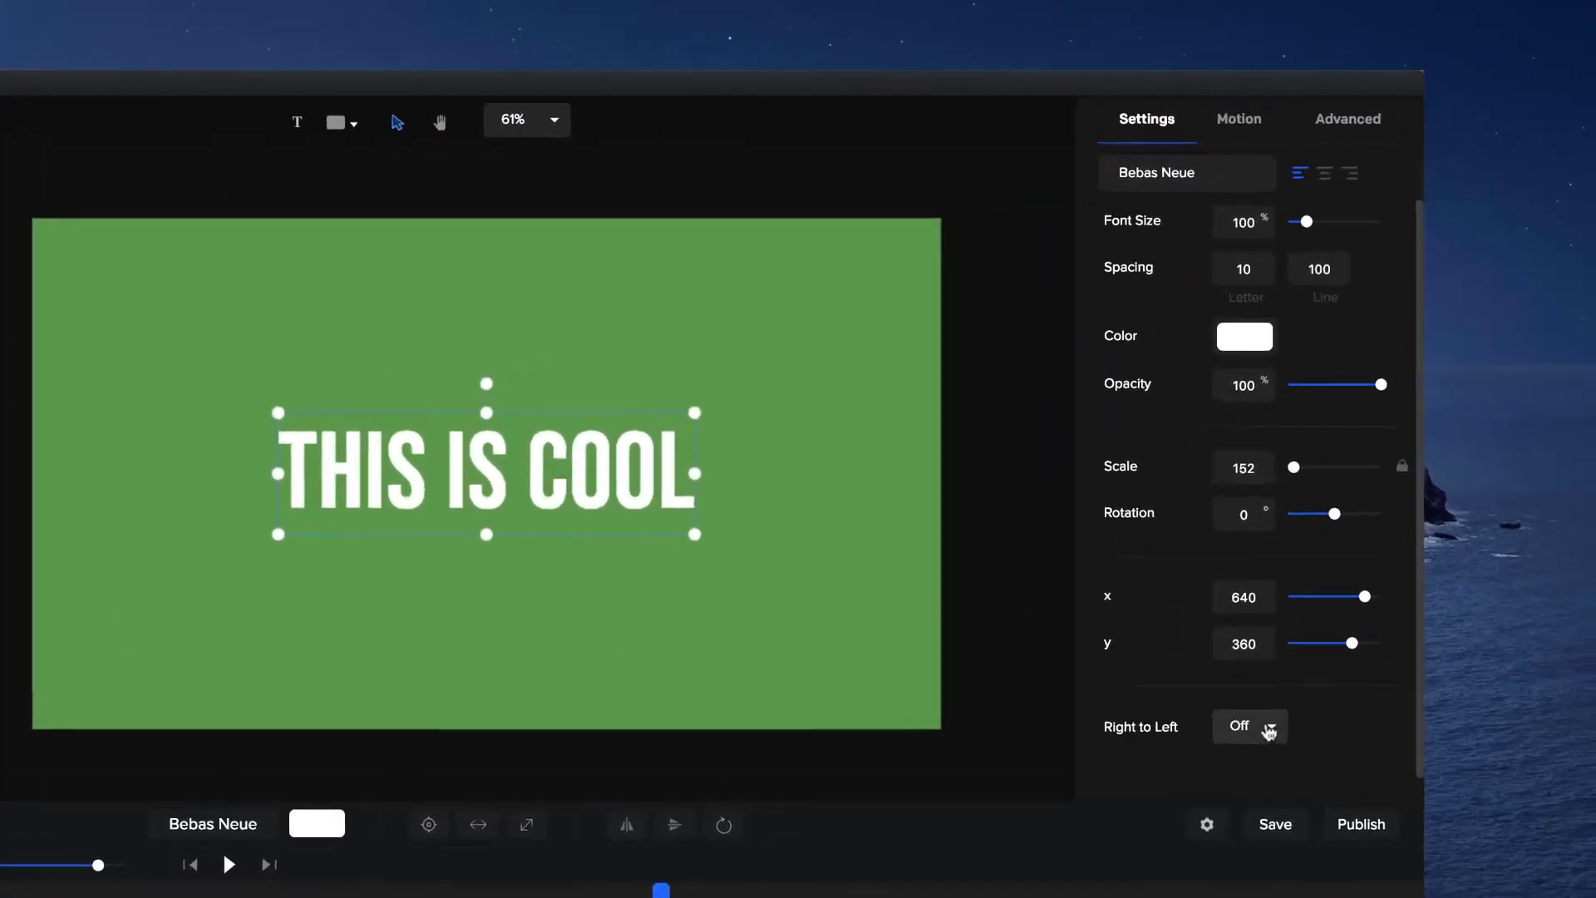
click(1220, 734)
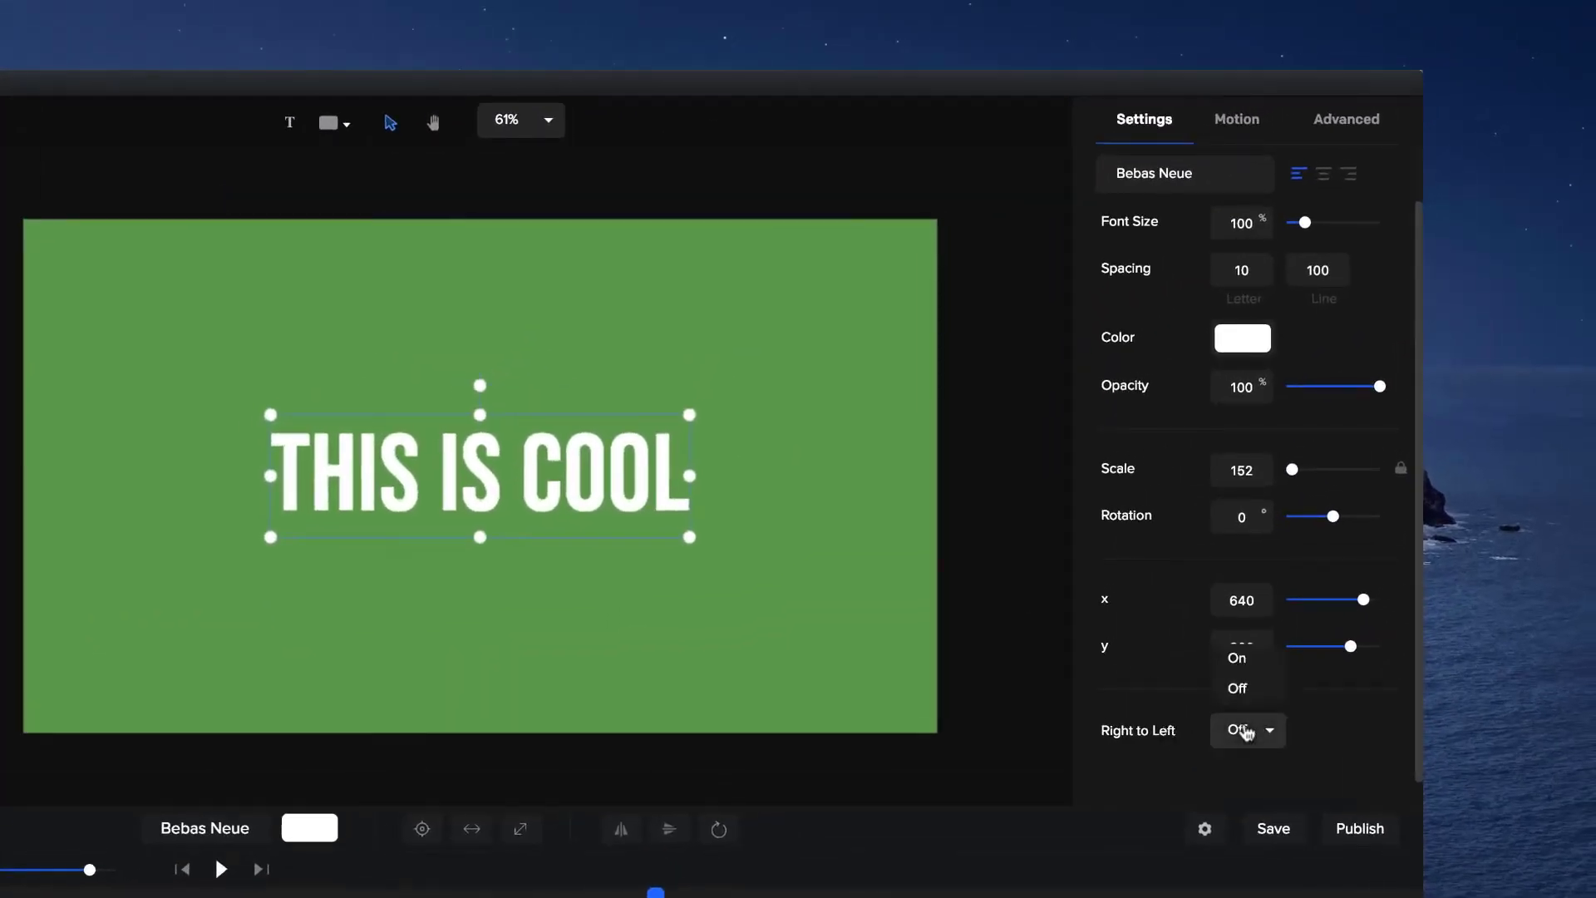
click(1251, 658)
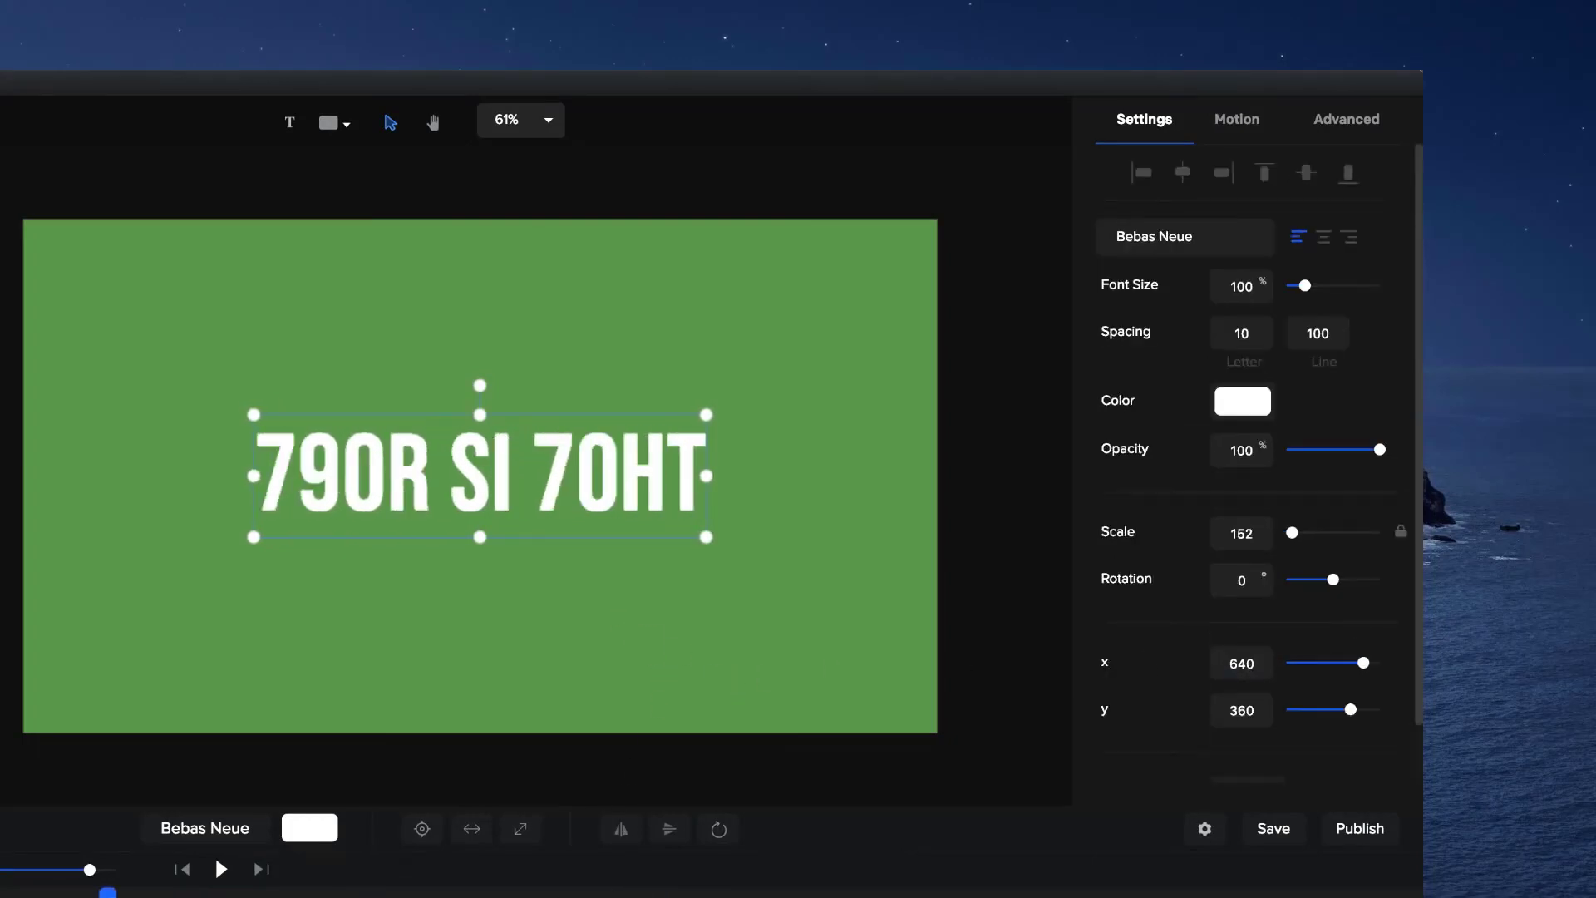
- Retype the title as 'hello', which now displays as OLLEH
double_click(532, 457)
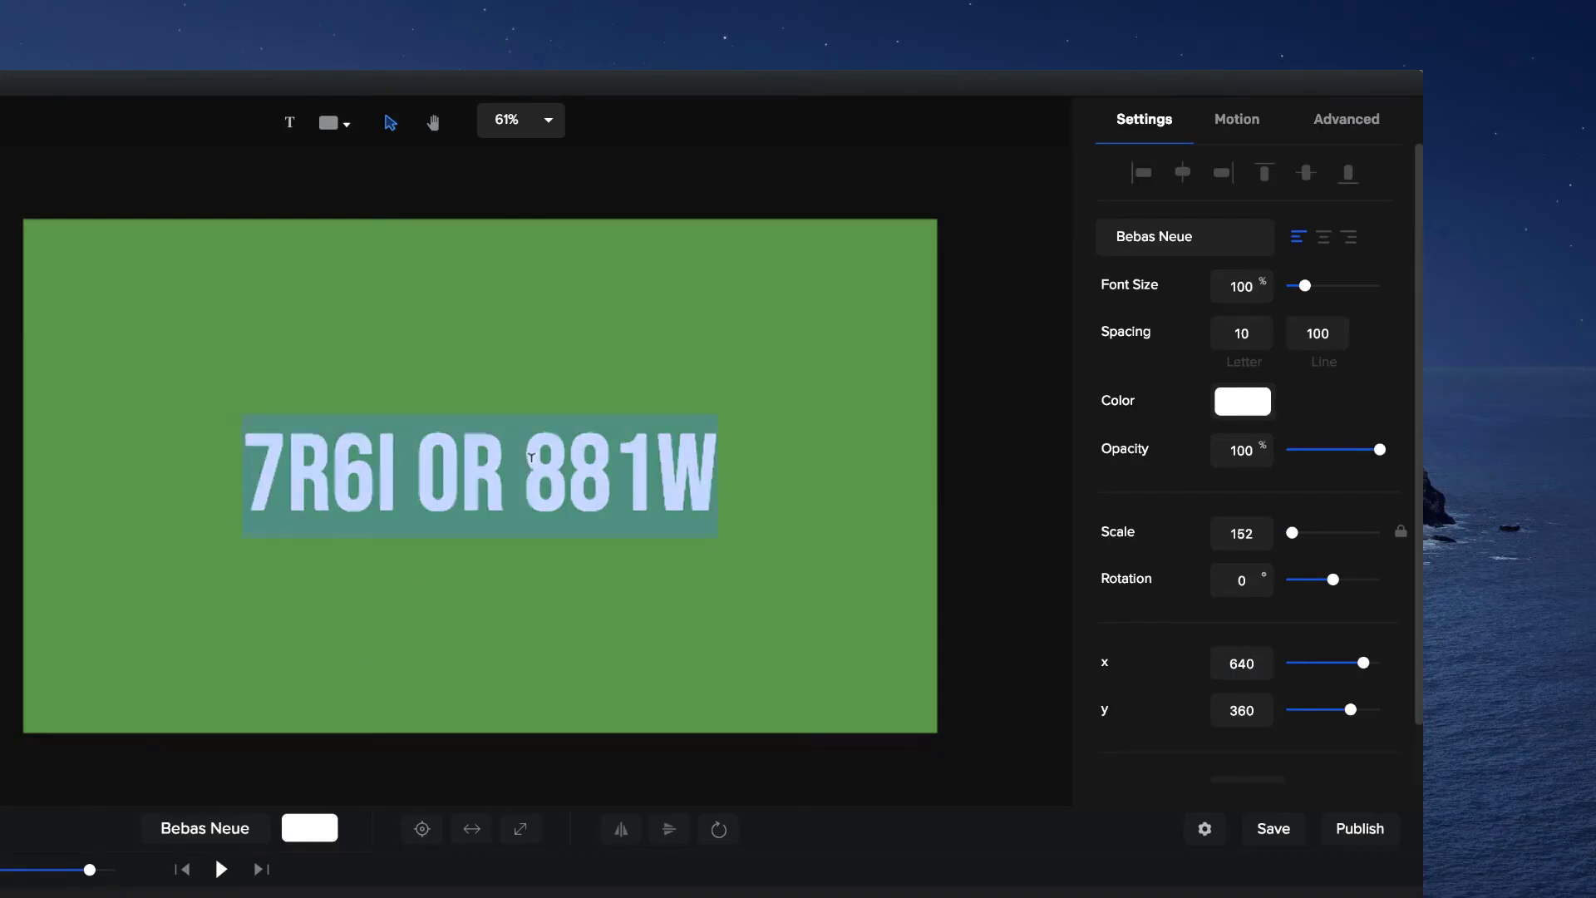
text(hello)
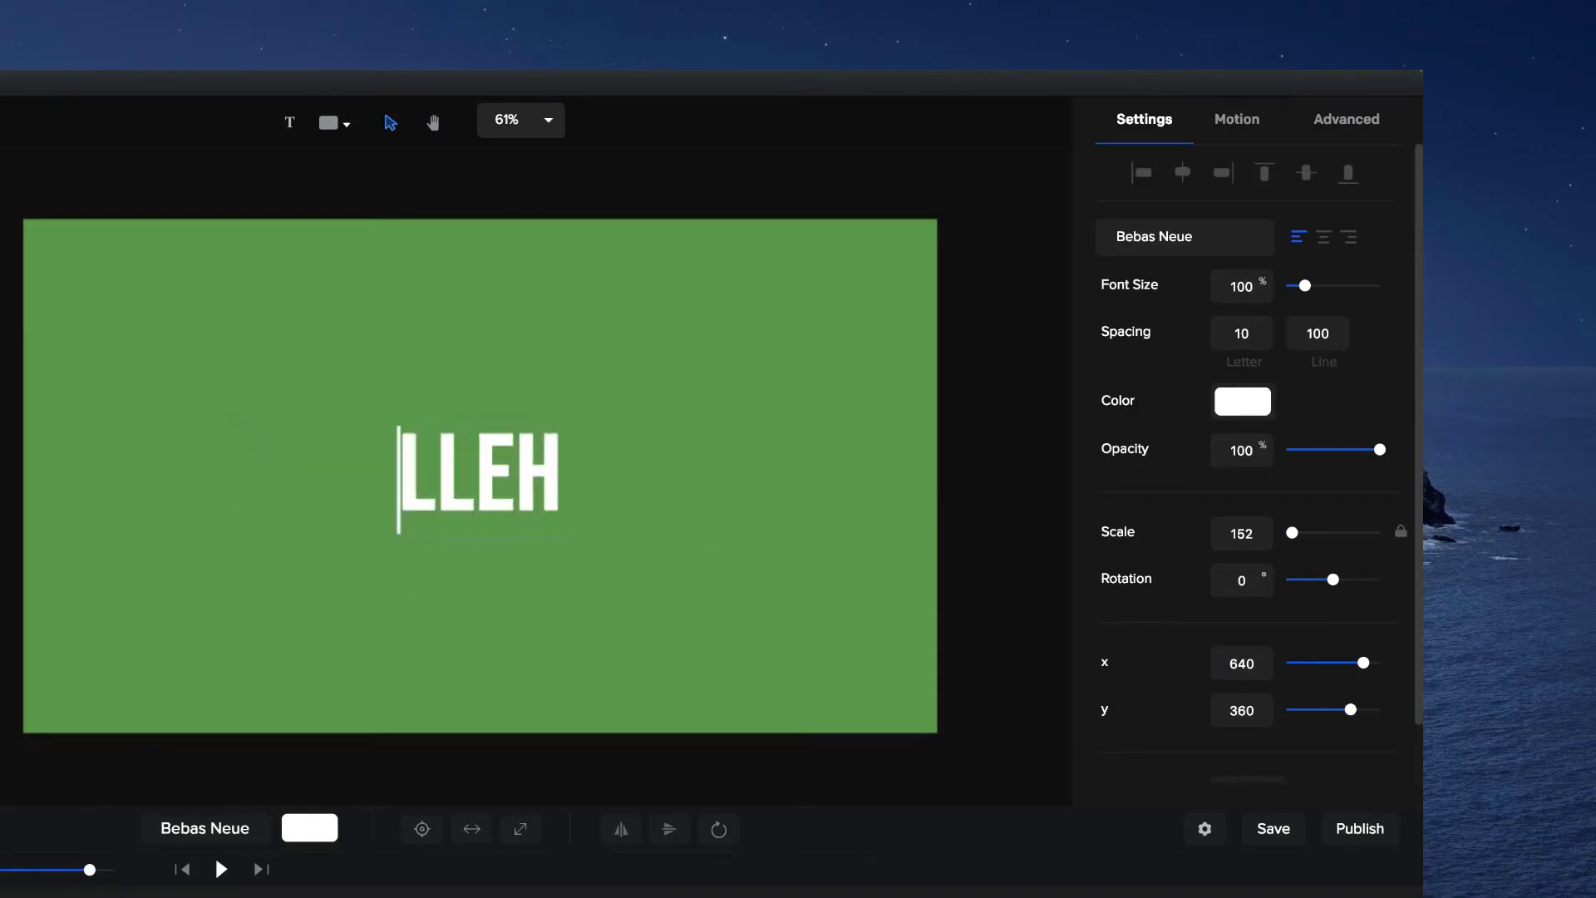
click(623, 517)
click(527, 491)
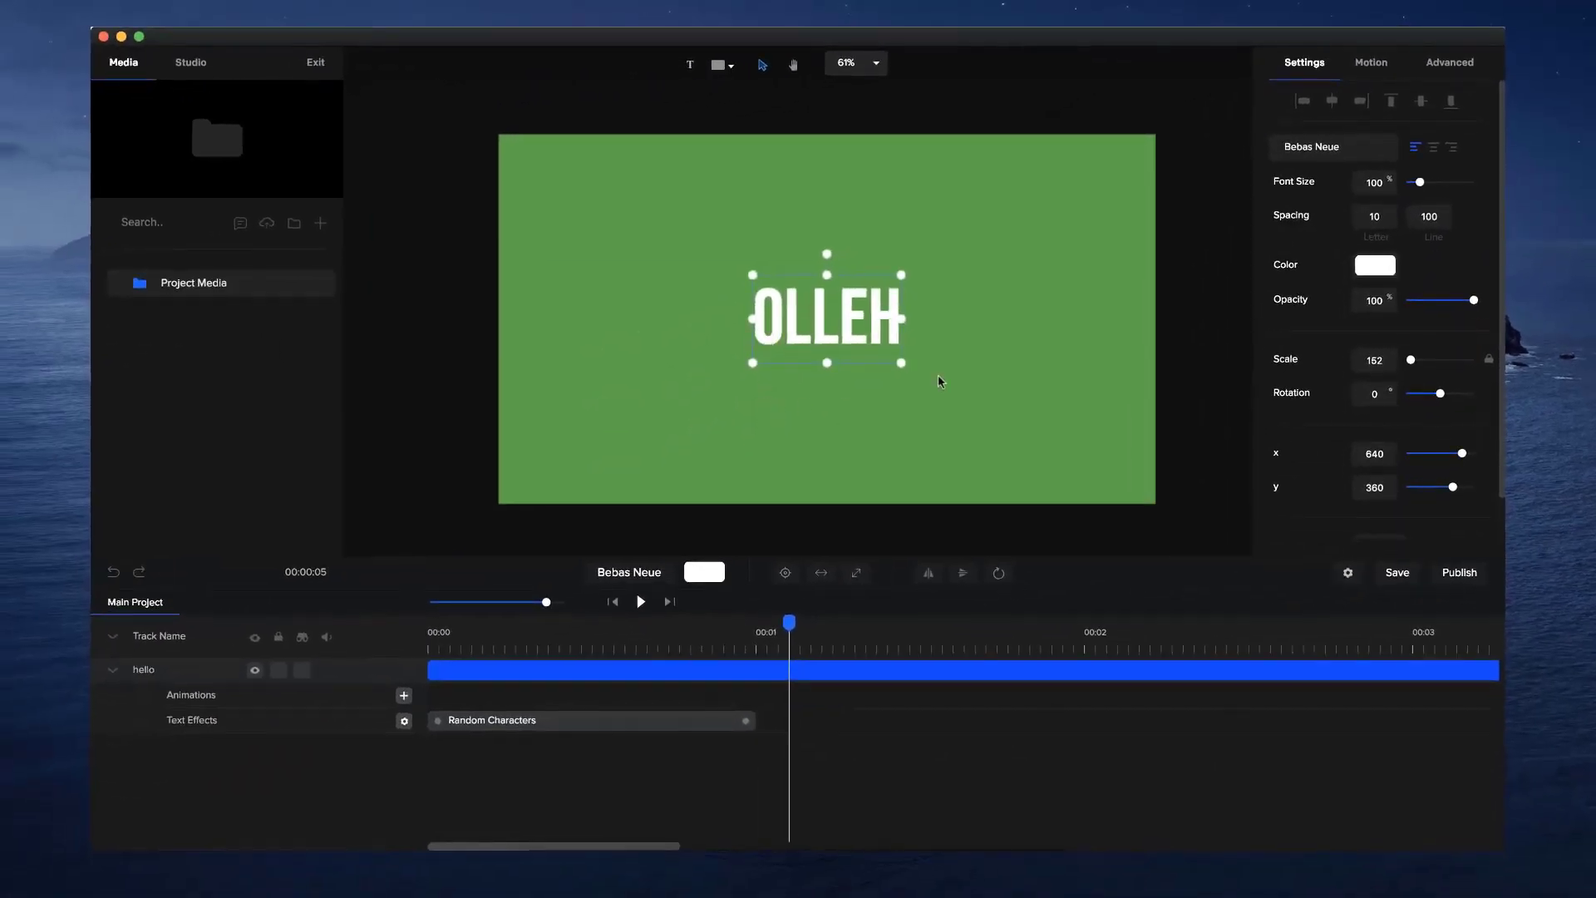
- Zoom out the timeline and delete the OLLEH text layer
drag(546, 601, 519, 609)
drag(1038, 306, 738, 403)
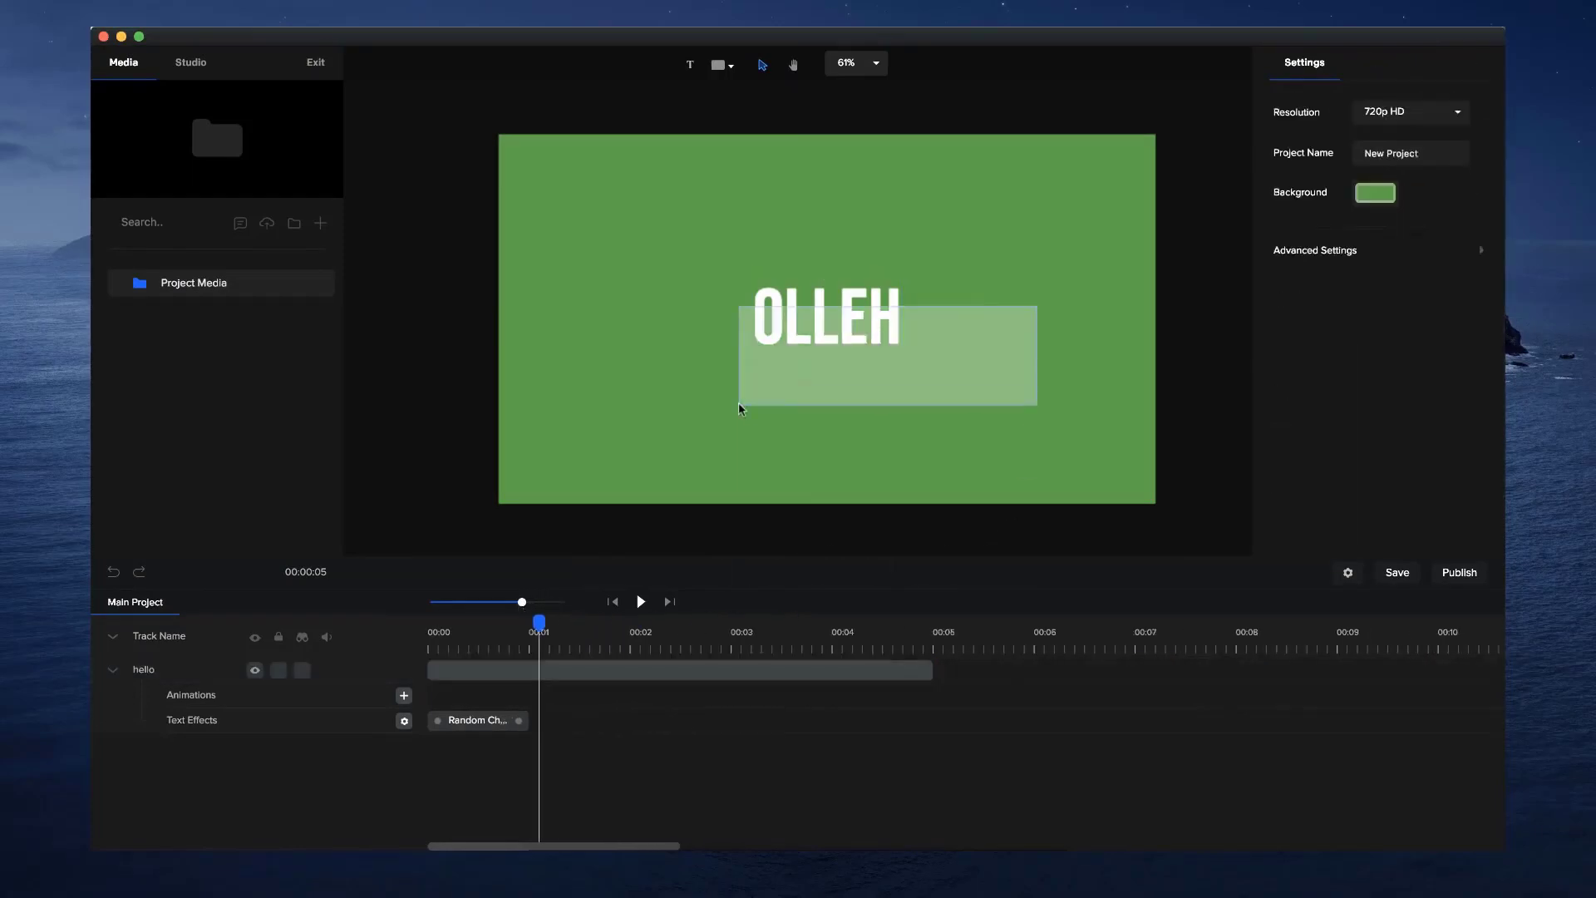
key(Delete)
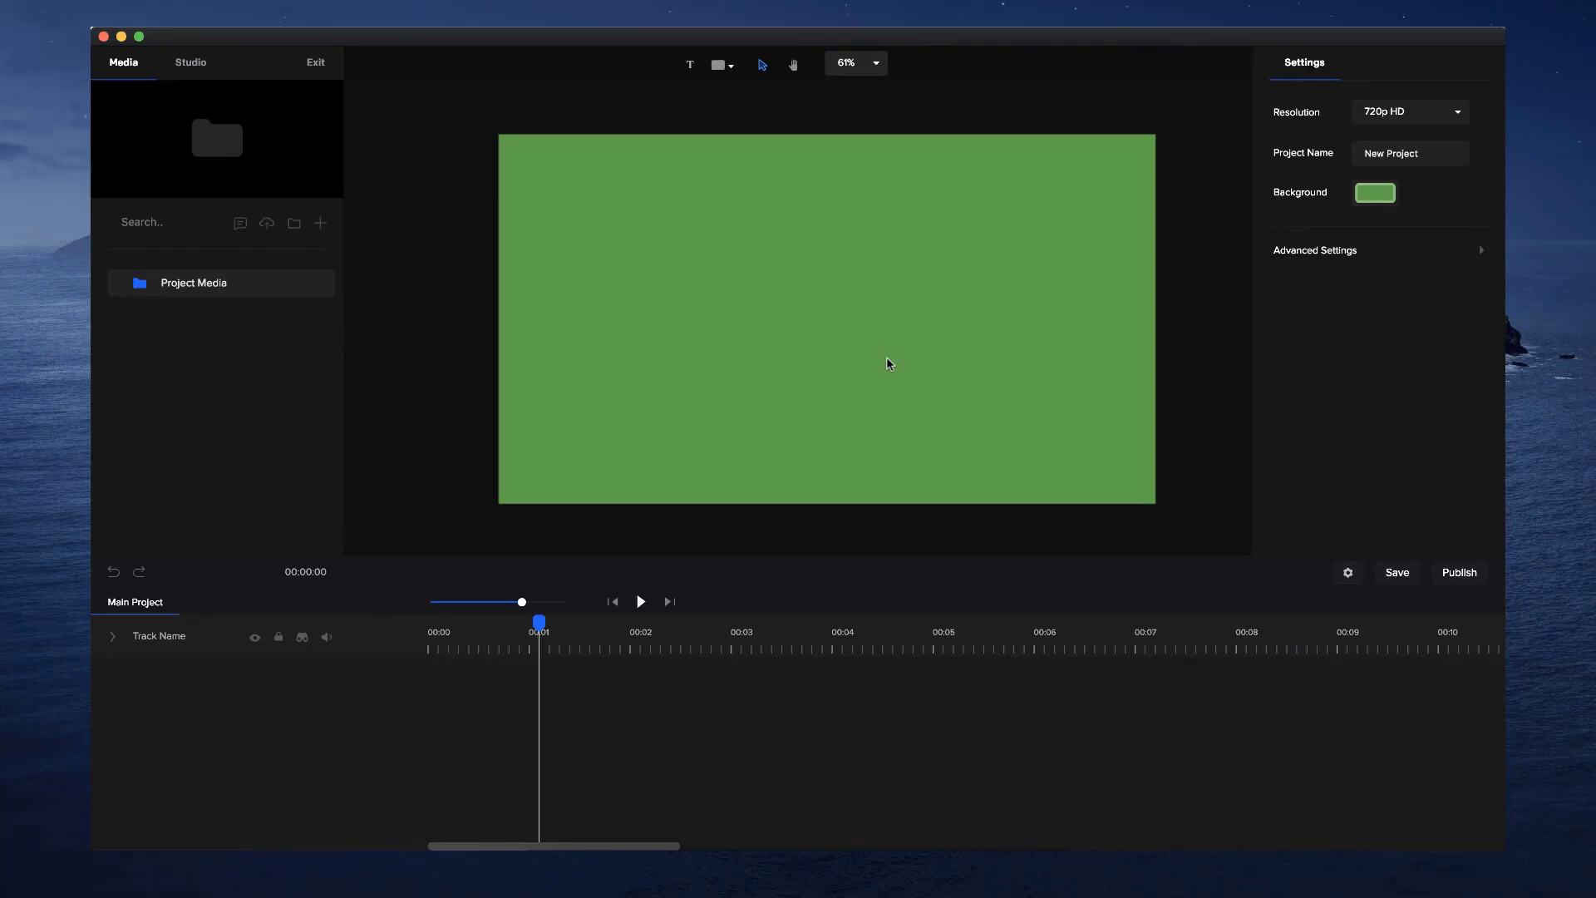
click(1460, 572)
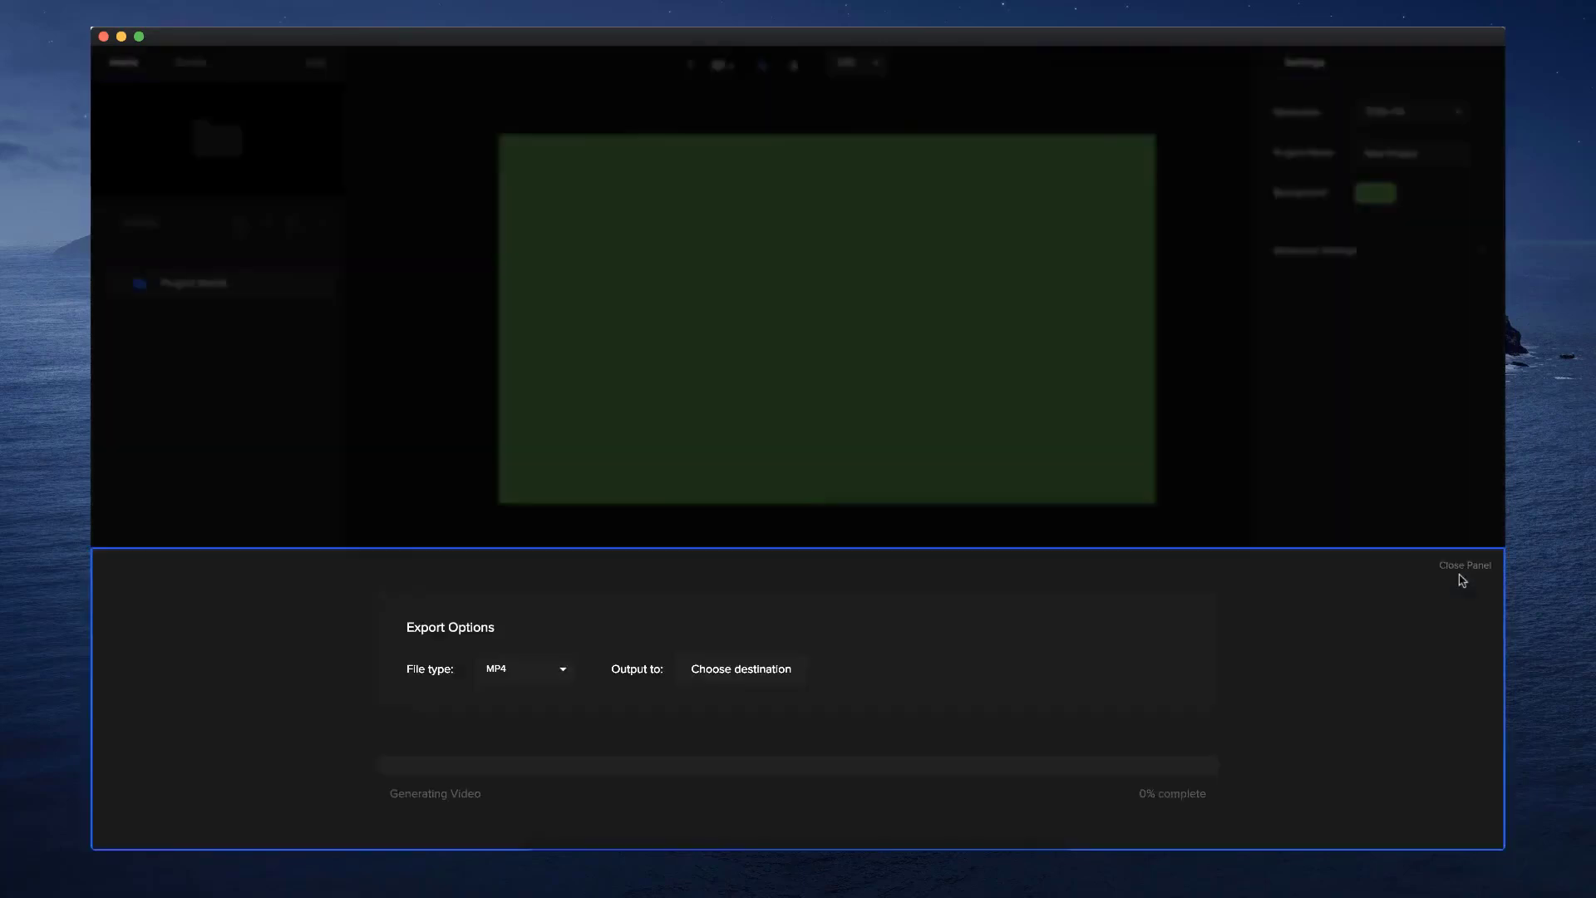
click(545, 669)
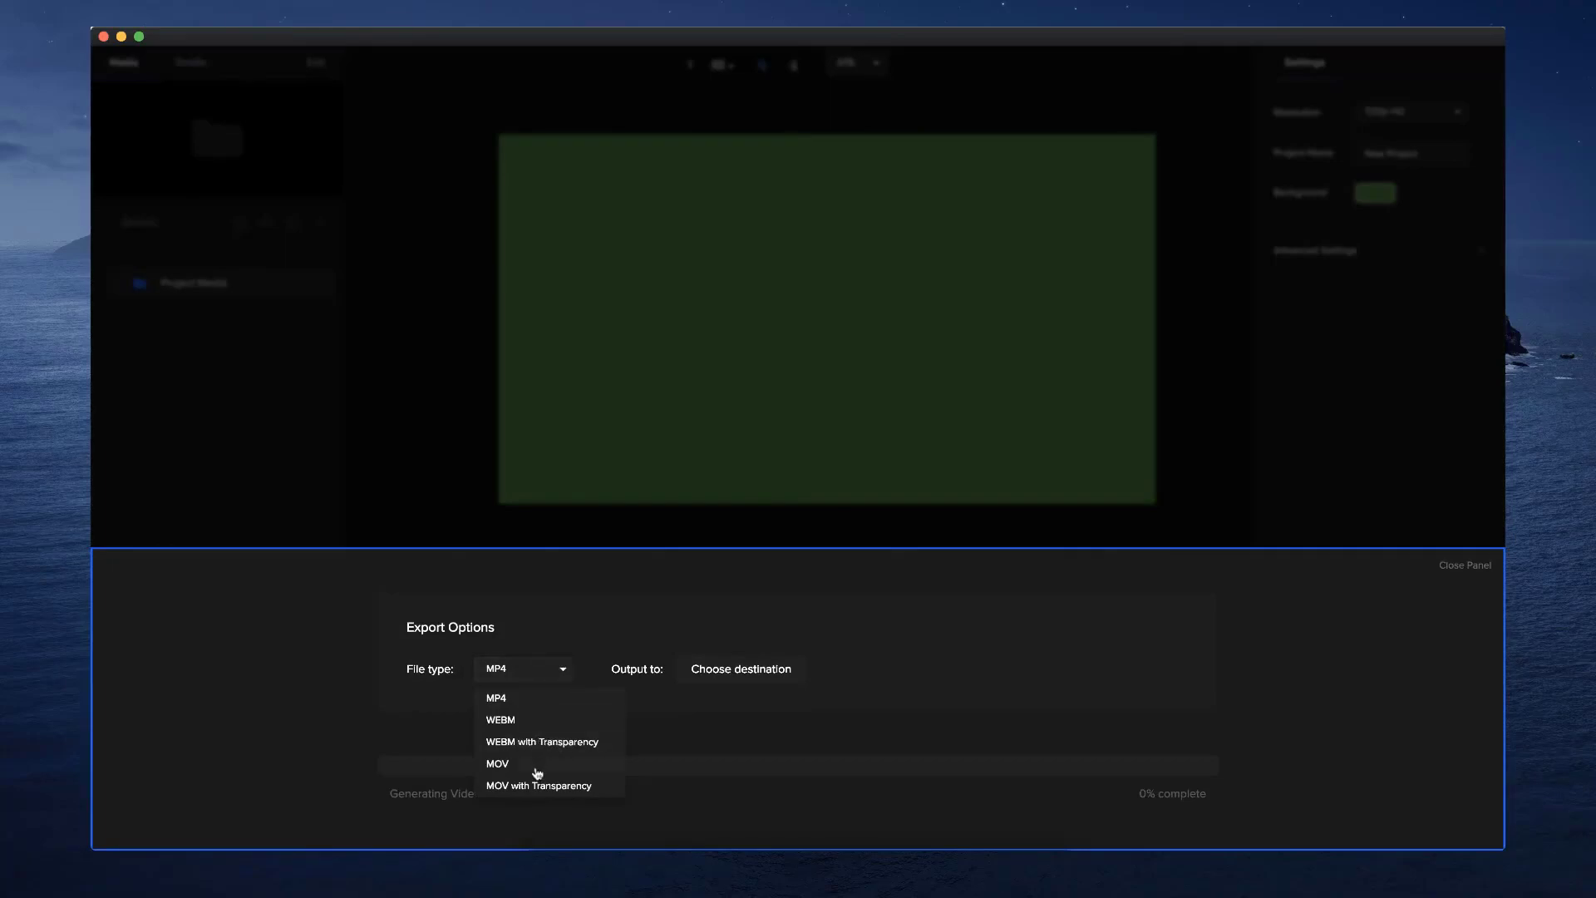
click(797, 593)
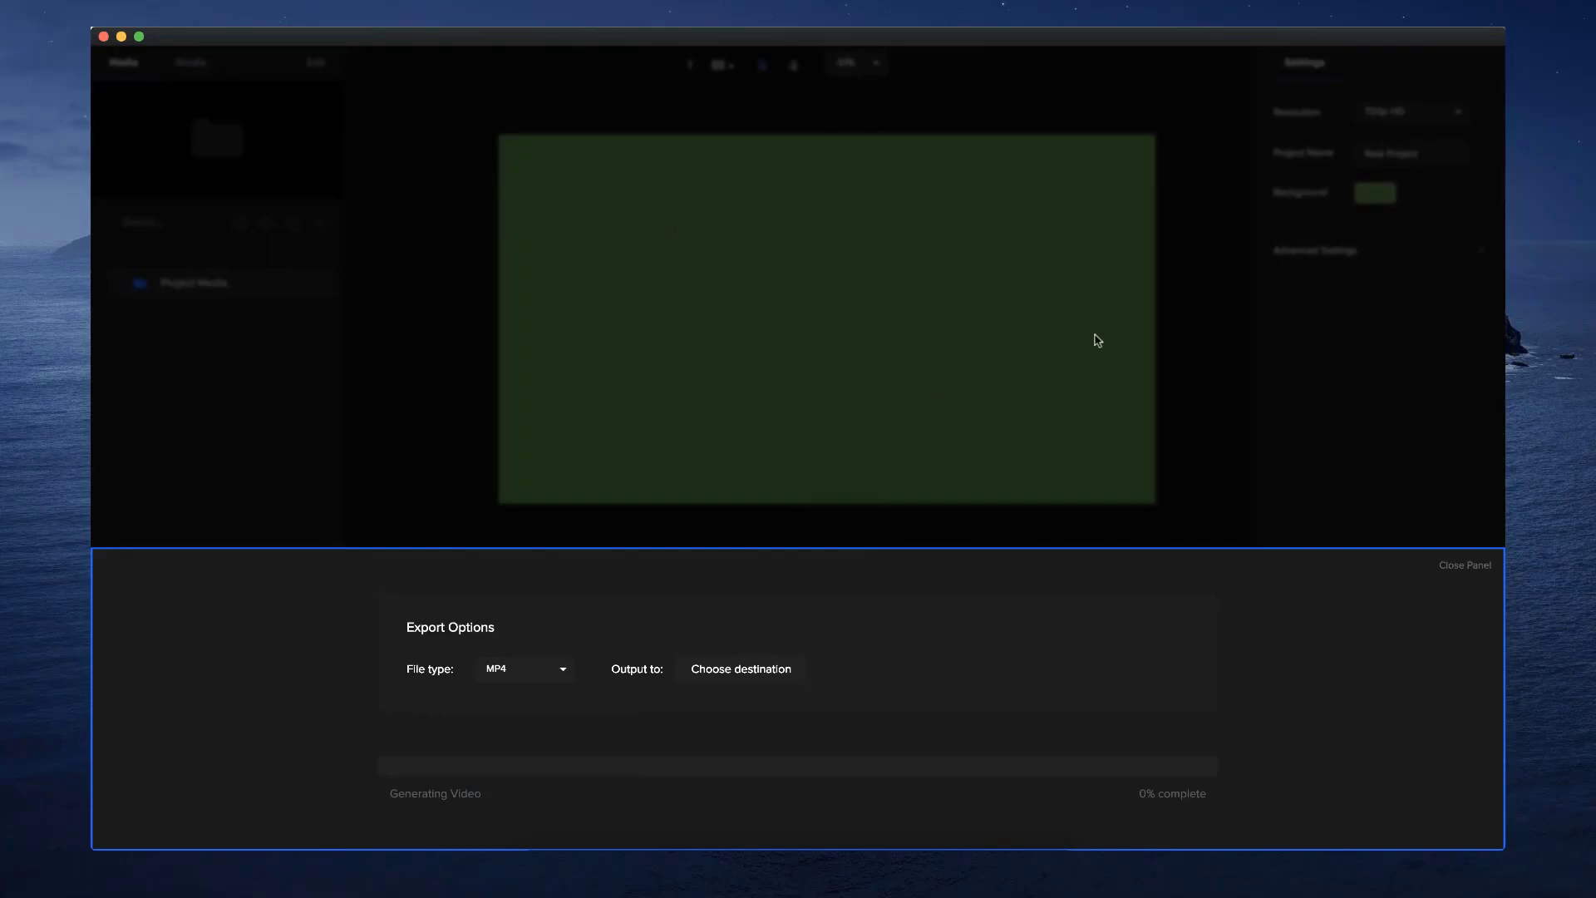
click(1447, 564)
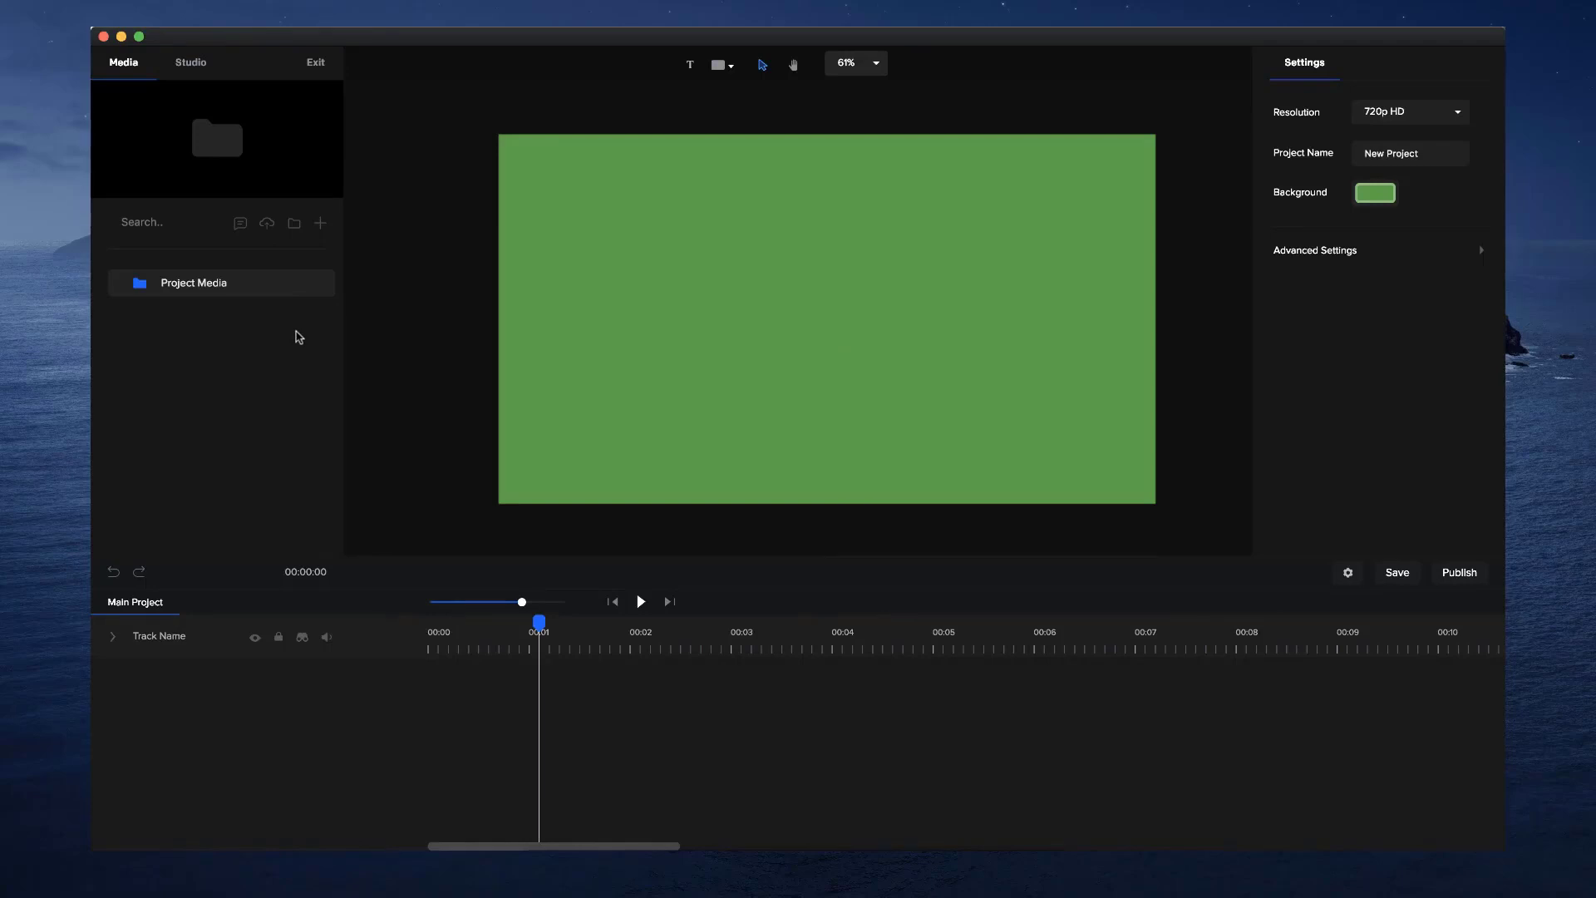
- Open the Text to Speech window (English US, Dave voice) and select the placeholder script line
click(241, 223)
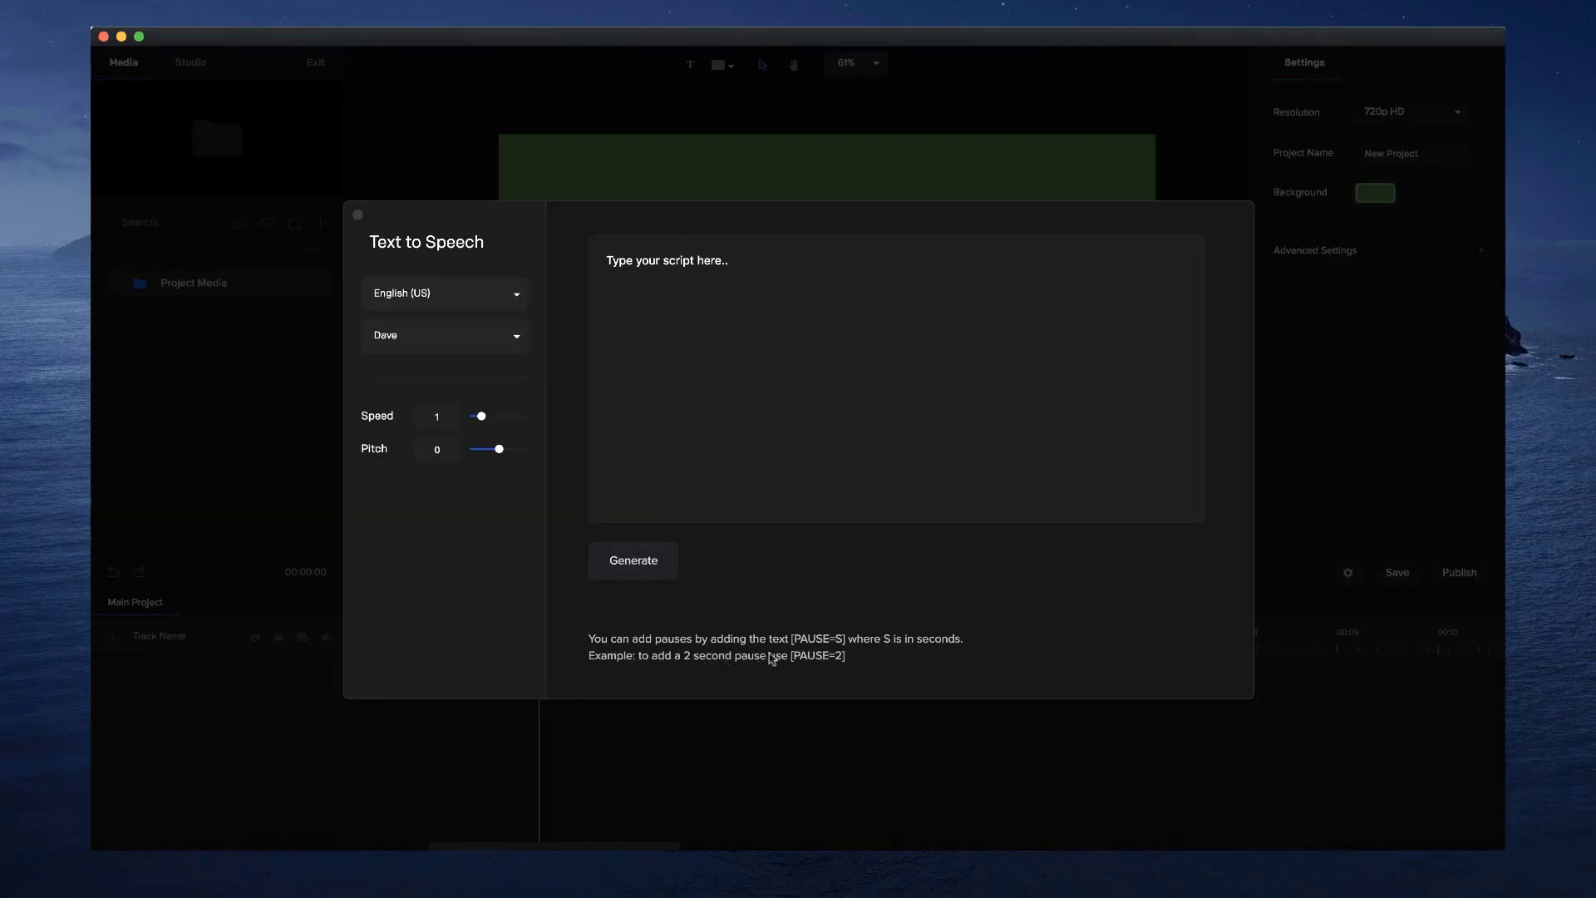
click(749, 262)
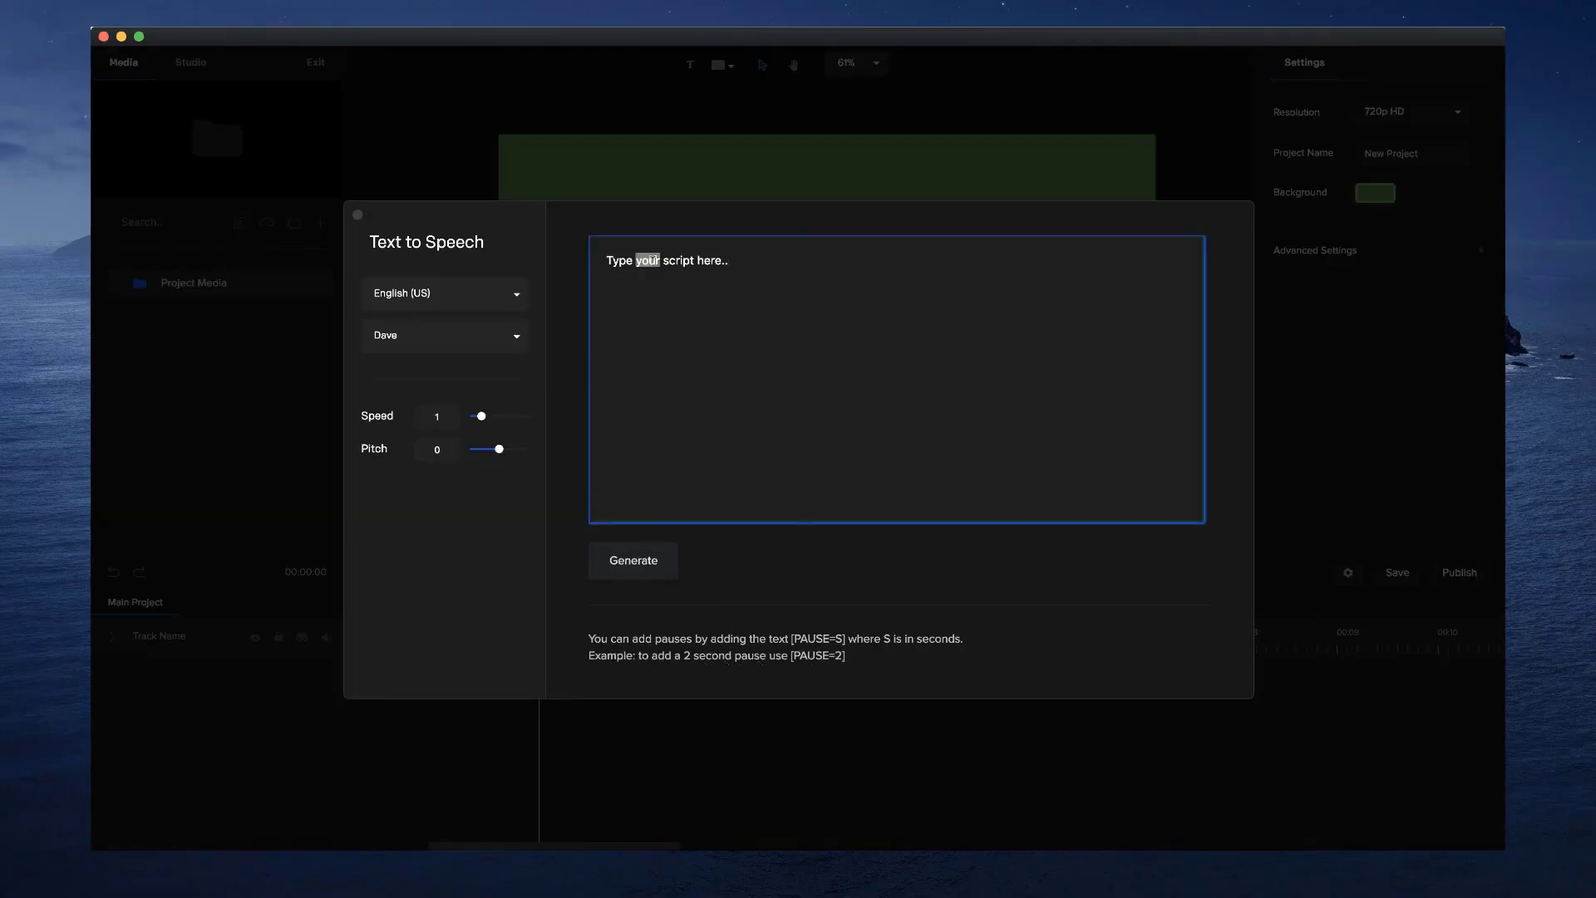
triple_click(652, 260)
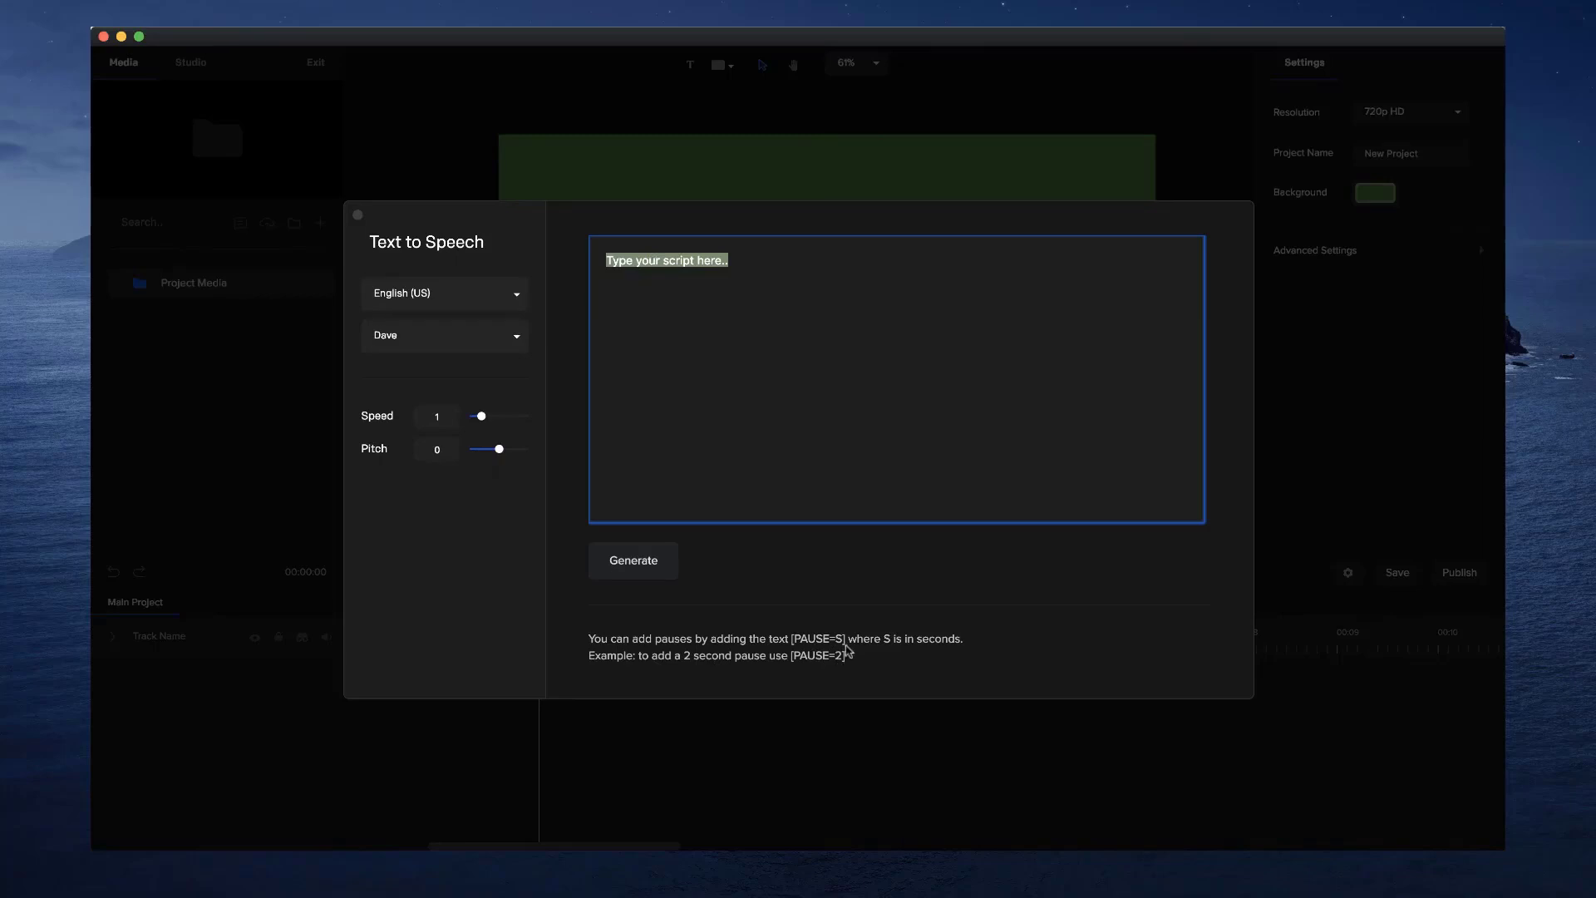
click(672, 334)
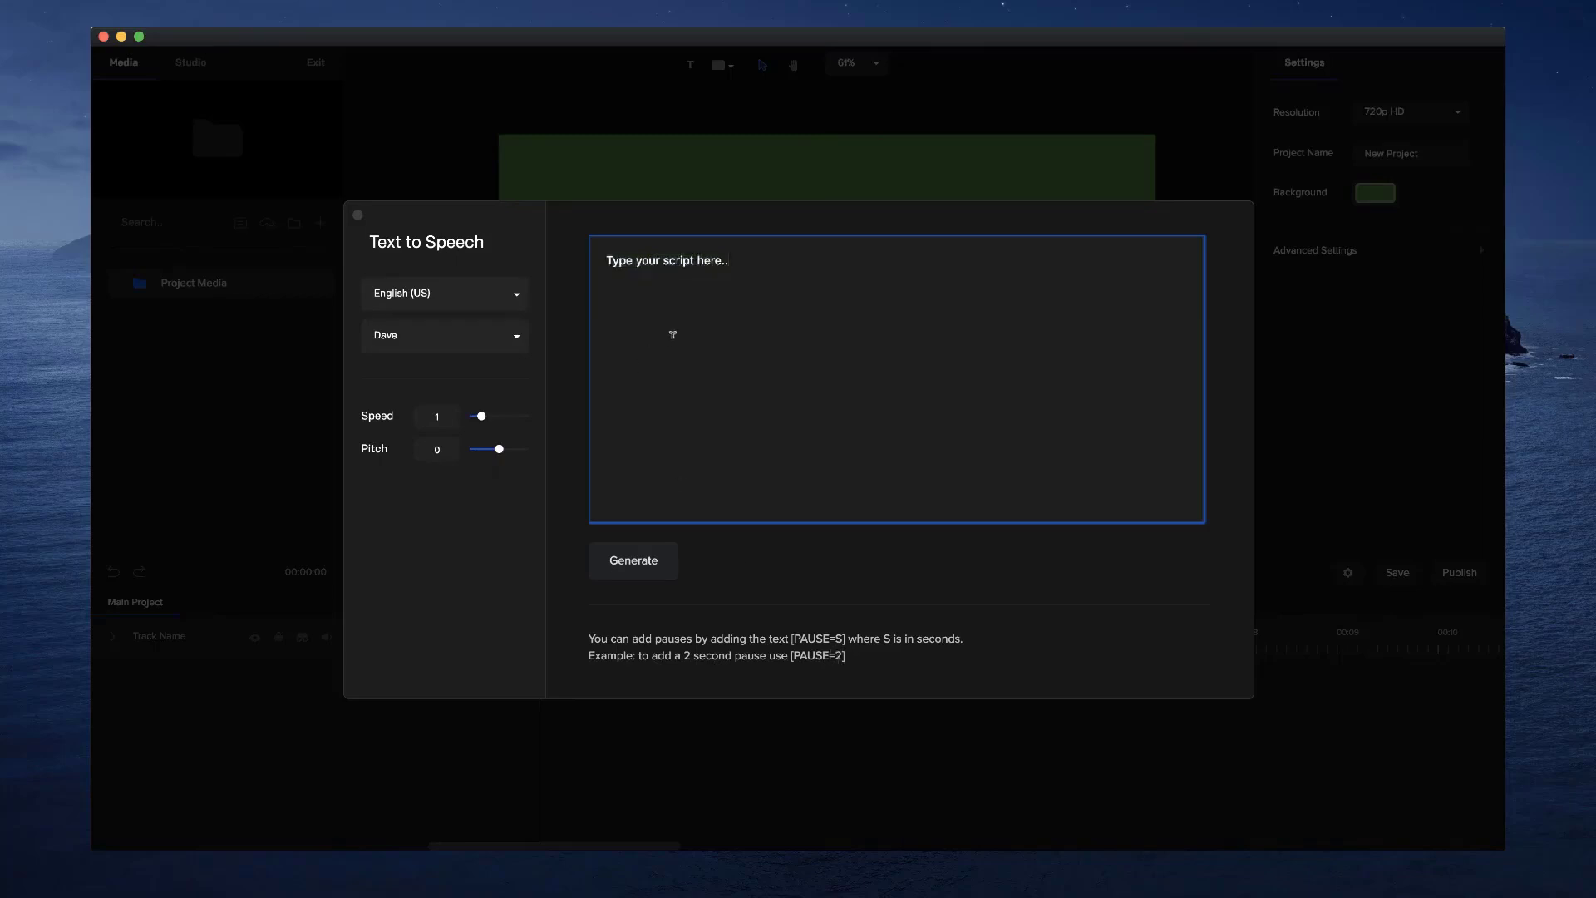